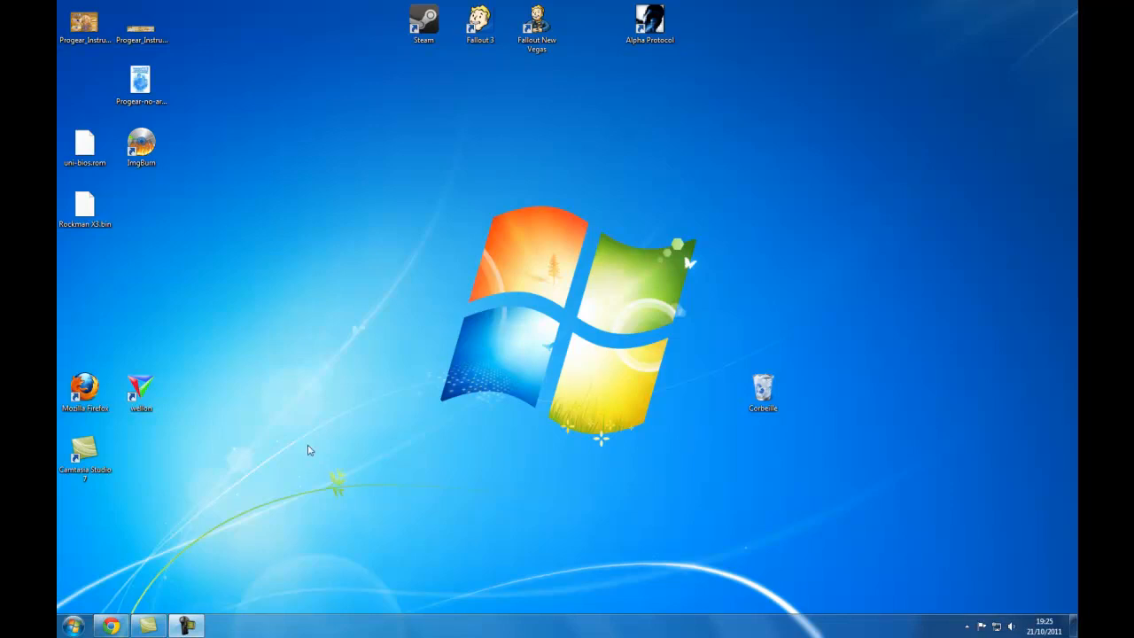
- Open the Téléchargements folder in the user's personal folder and launch the Gens KMod++ emulator from it
{"action": "key", "text": "super"}
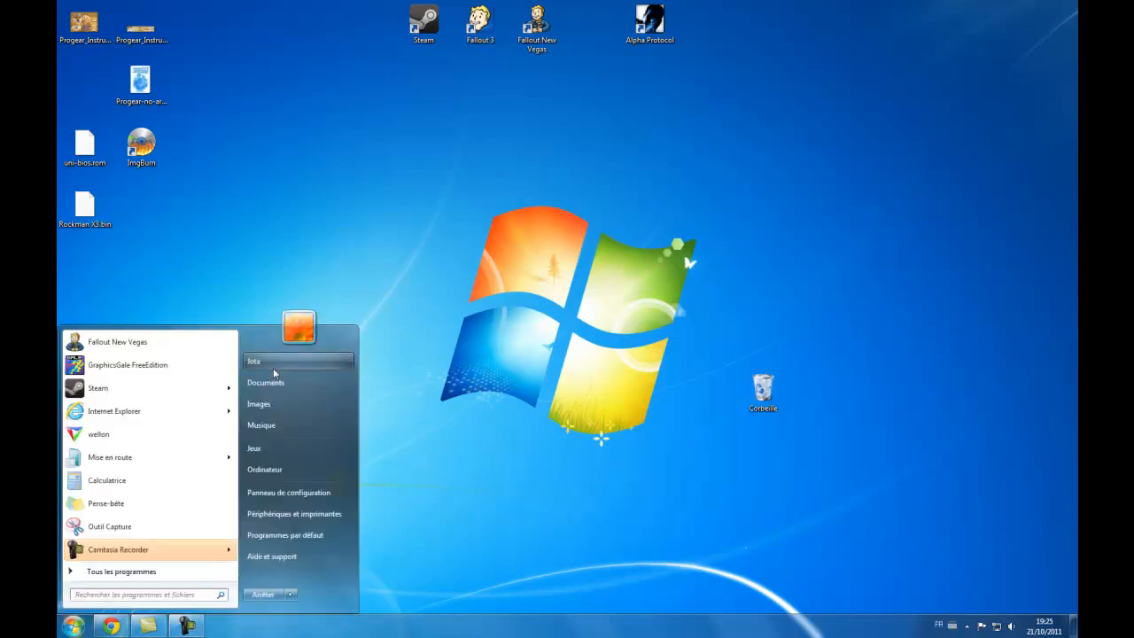
{"action": "left_click", "coordinate": [284, 357]}
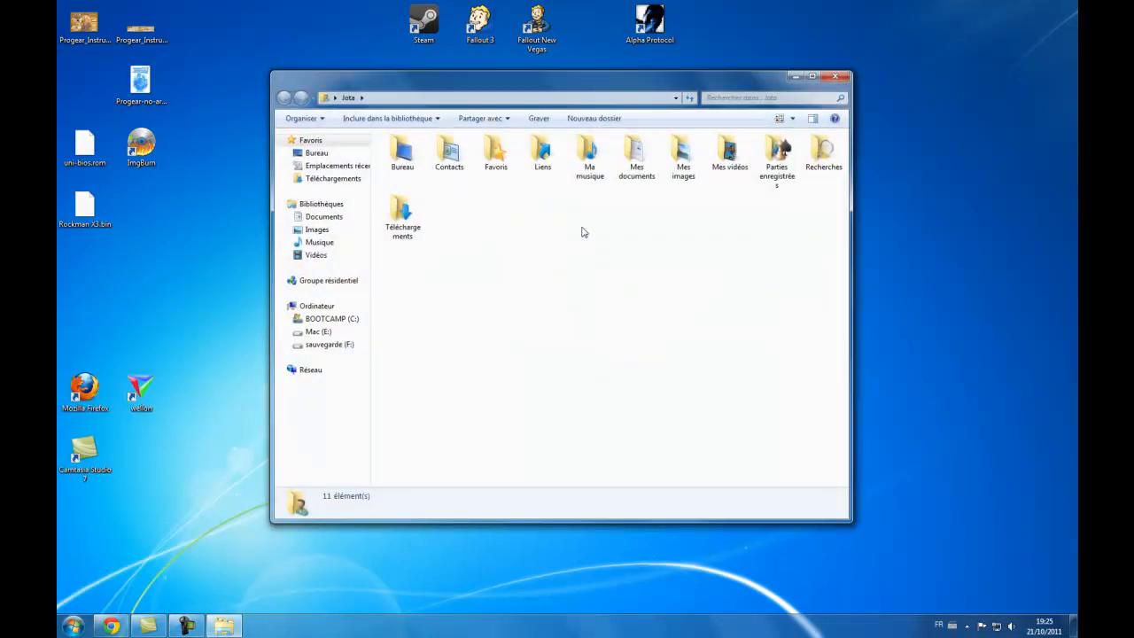
{"action": "double_click", "coordinate": [401, 217]}
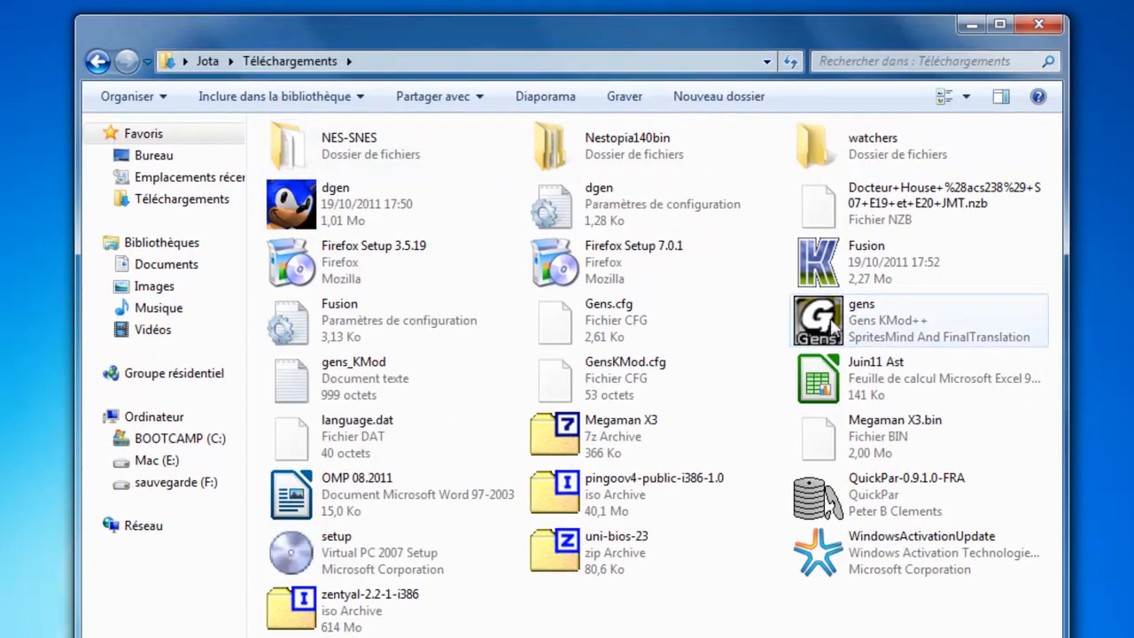
{"action": "mouse_move", "coordinate": [881, 329]}
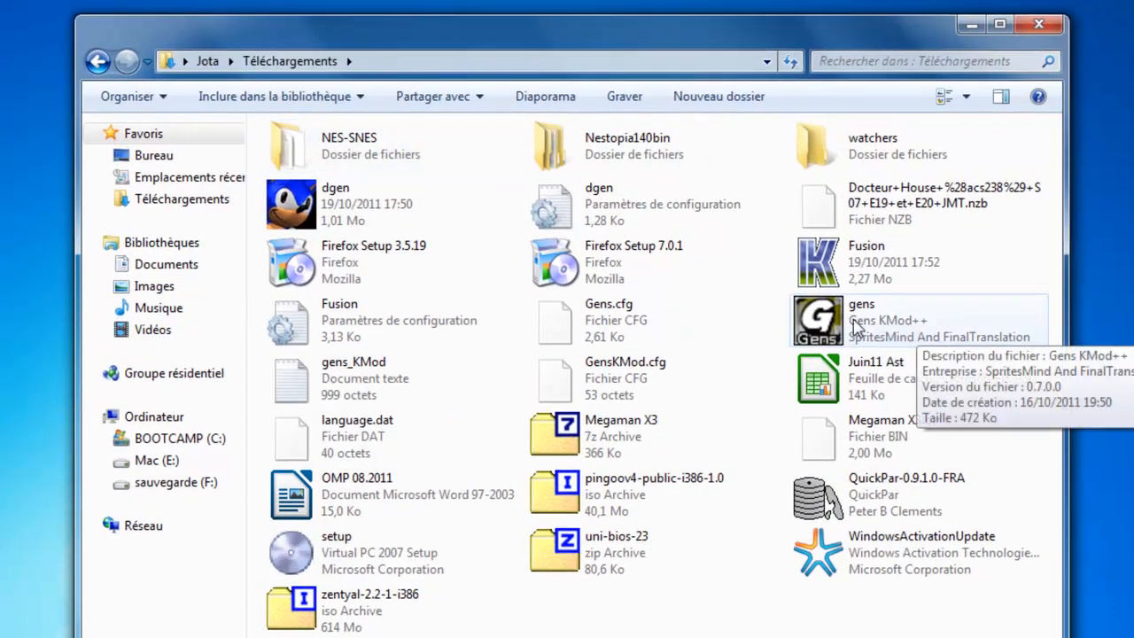
{"action": "double_click", "coordinate": [885, 328]}
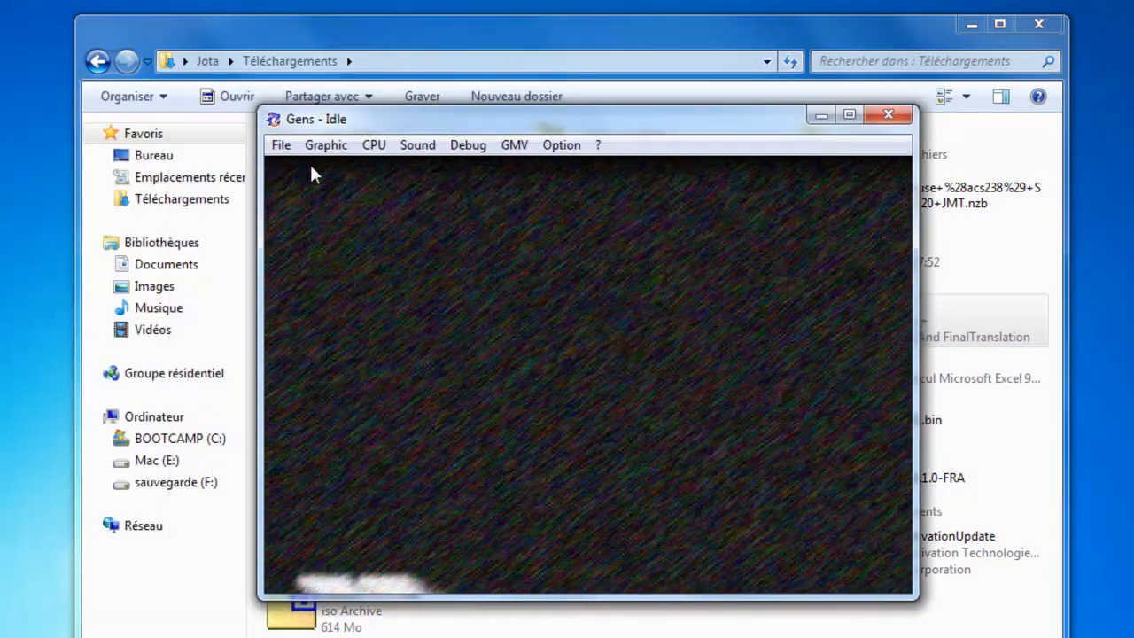
- Load the Rockman X3.bin ROM from the desktop into Gens
{"action": "left_click", "coordinate": [280, 145]}
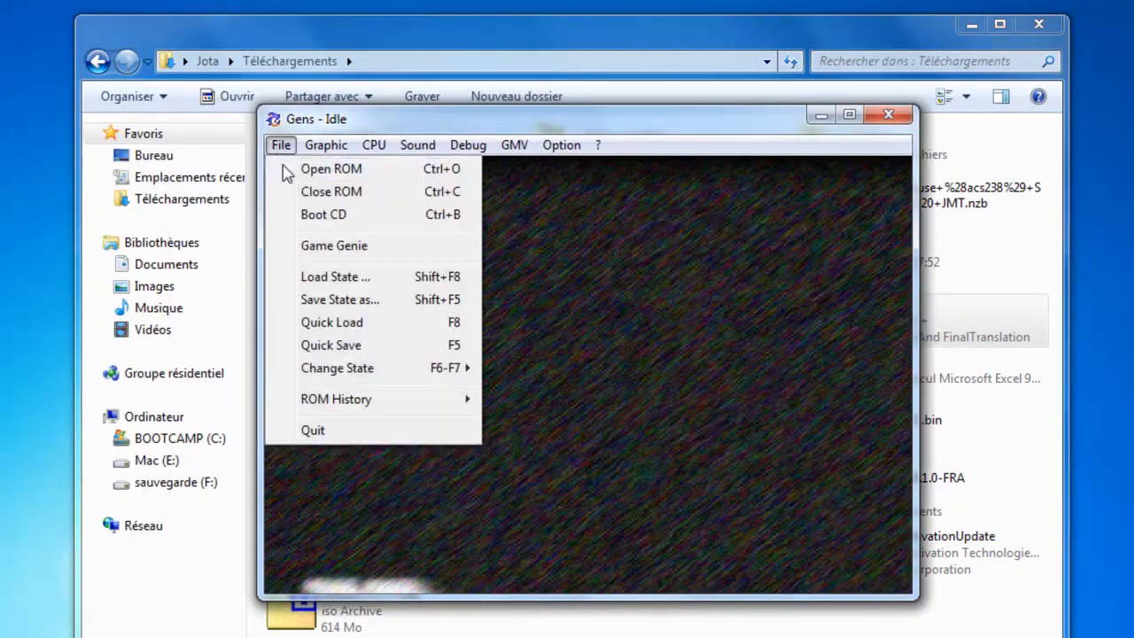
{"action": "left_click", "coordinate": [310, 170]}
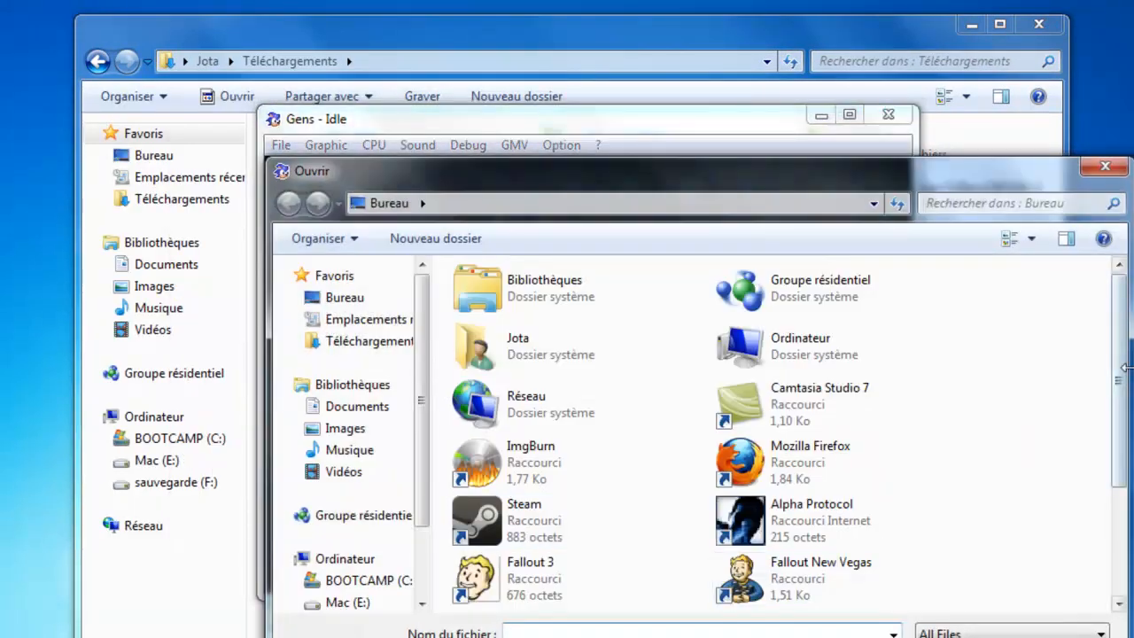
{"action": "scroll", "coordinate": [1124, 367], "scroll_direction": "down", "scroll_amount": 4}
{"action": "double_click", "coordinate": [788, 530]}
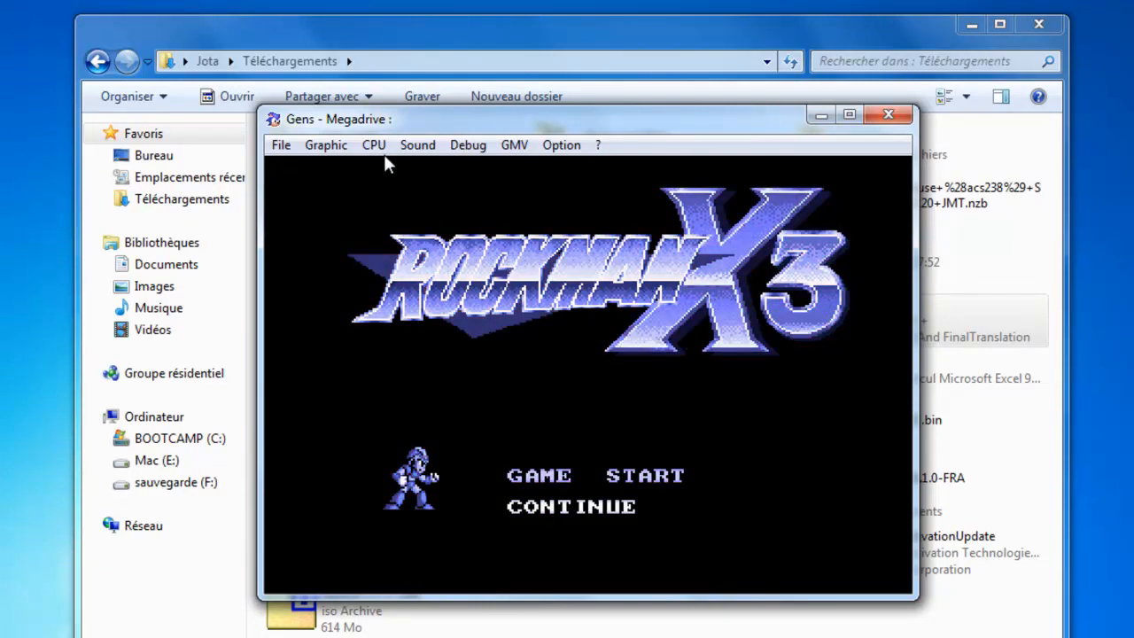
- Open the VDP Tiles Viewer for the running game and place it beside the Gens window
{"action": "left_click", "coordinate": [413, 146]}
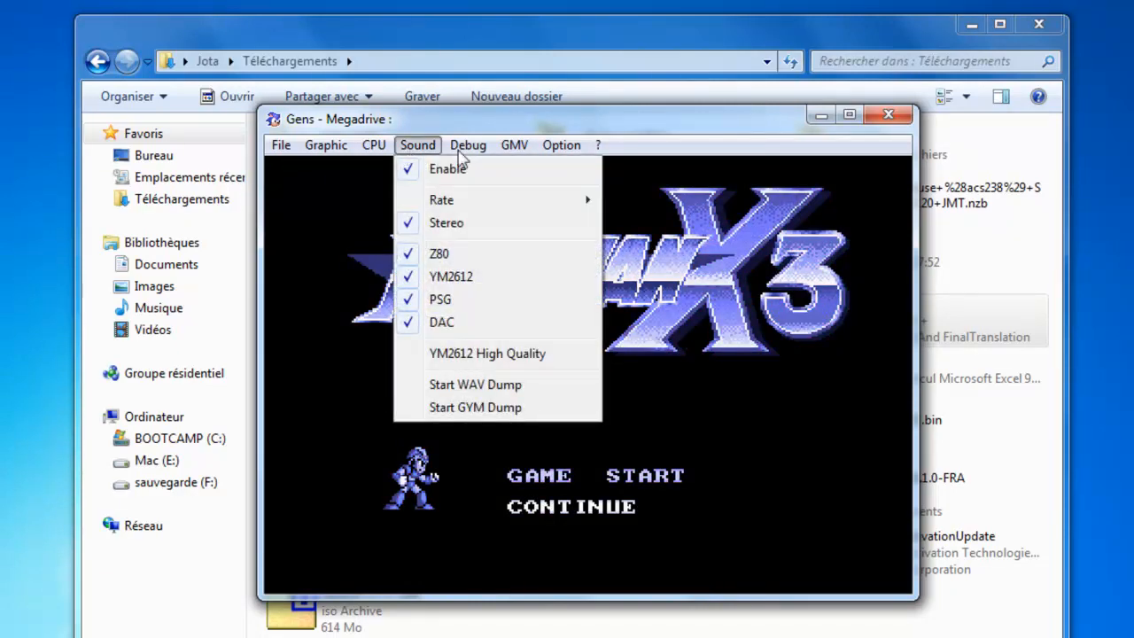
{"action": "mouse_move", "coordinate": [470, 147]}
{"action": "mouse_move", "coordinate": [508, 247]}
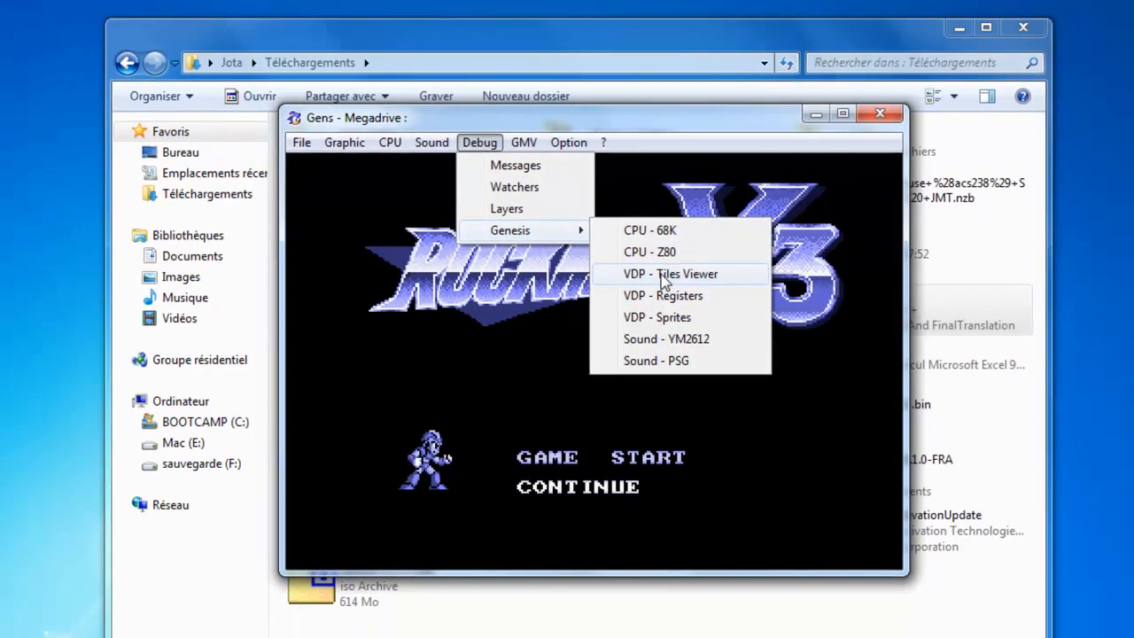
{"action": "left_click", "coordinate": [661, 283]}
{"action": "left_click_drag", "start_coordinate": [424, 134], "coordinate": [295, 45]}
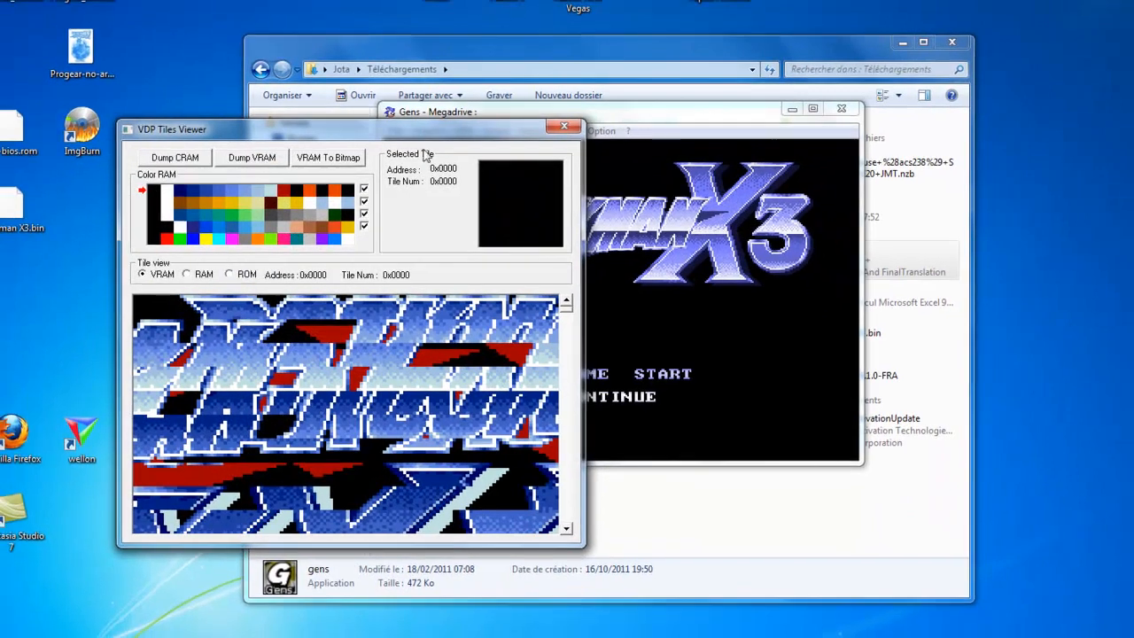
{"action": "left_click_drag", "start_coordinate": [557, 116], "coordinate": [709, 98]}
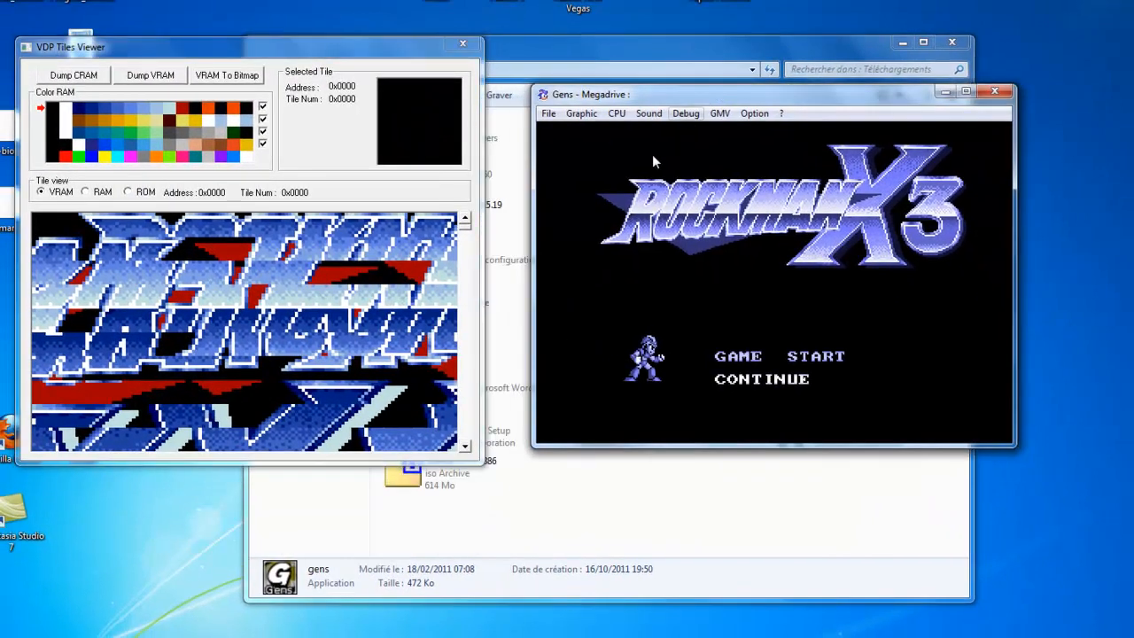
{"action": "left_click_drag", "start_coordinate": [462, 229], "coordinate": [301, 267]}
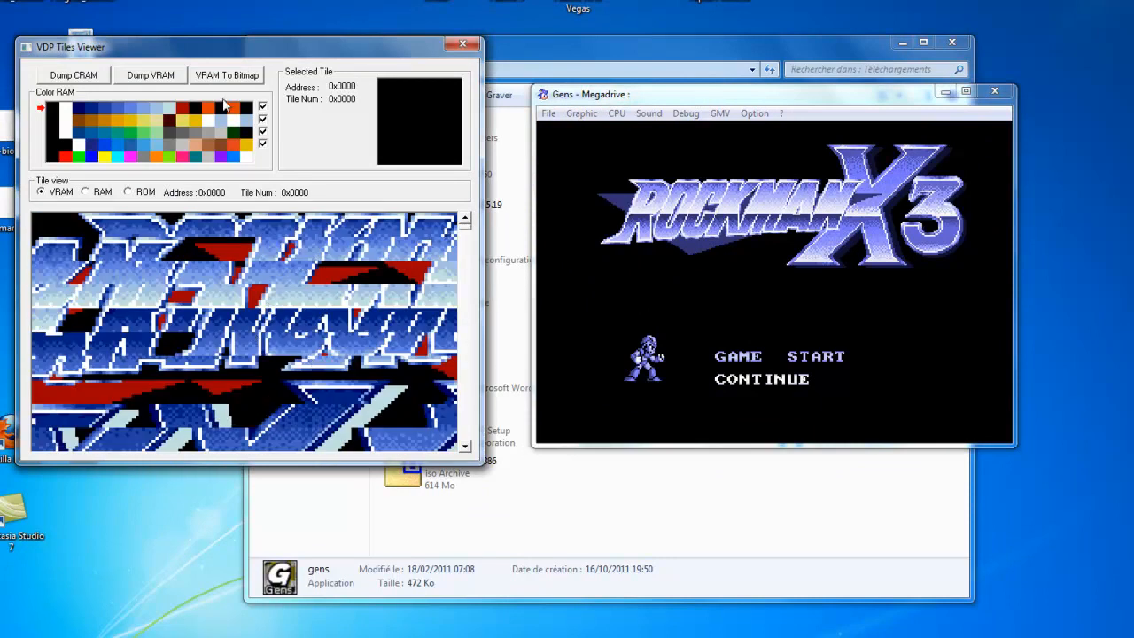
{"action": "left_click_drag", "start_coordinate": [235, 48], "coordinate": [310, 49]}
- Export the VRAM tiles to the desktop as the 16-colour bitmap Rockman X3_VRAM and view the saved image
{"action": "left_click", "coordinate": [301, 76]}
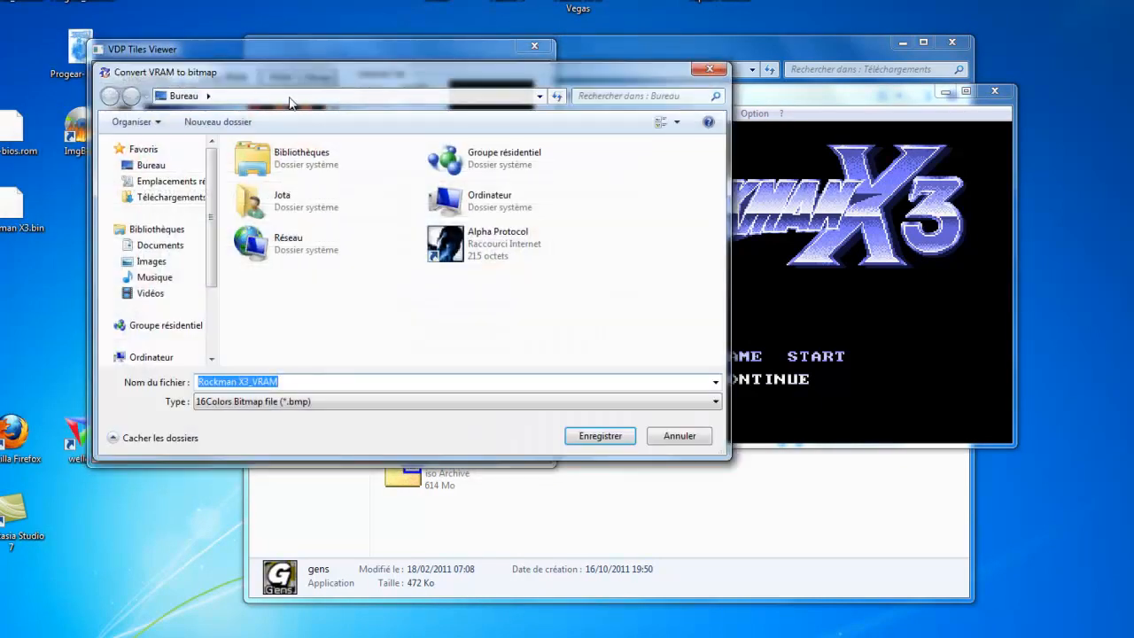
{"action": "left_click_drag", "start_coordinate": [284, 114], "coordinate": [387, 147]}
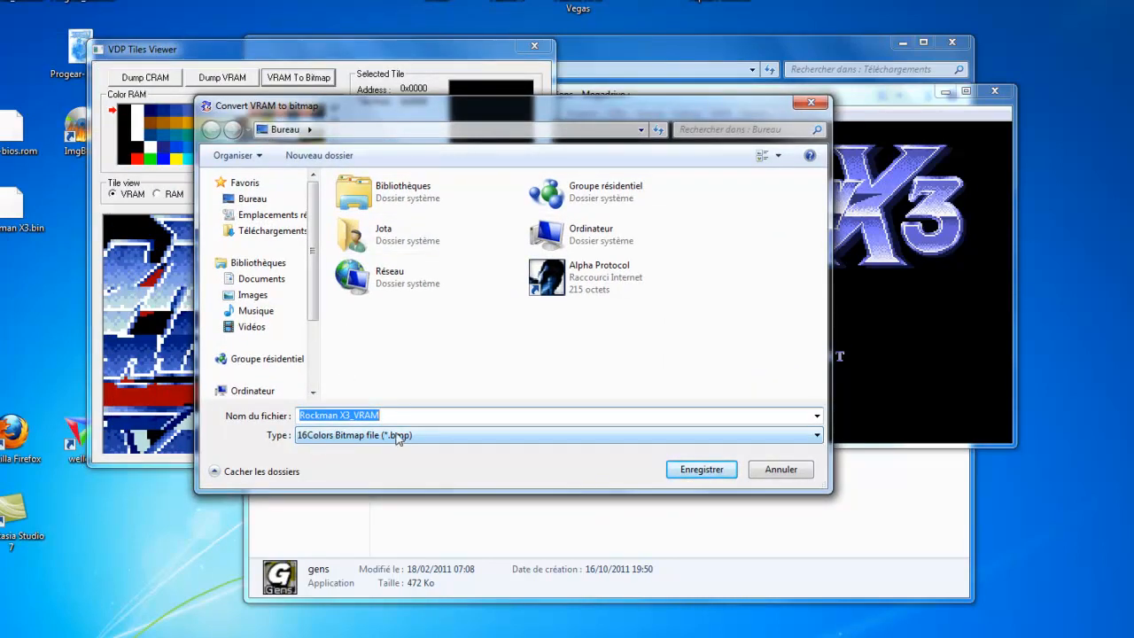
{"action": "left_click", "coordinate": [701, 470]}
{"action": "double_click", "coordinate": [16, 60]}
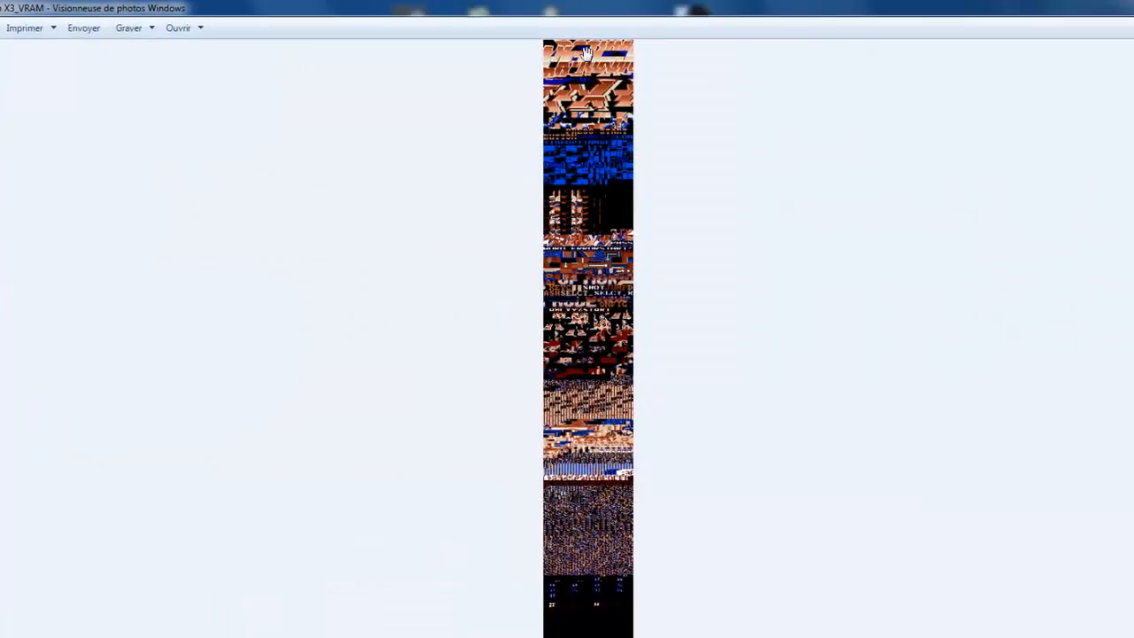
{"action": "scroll", "coordinate": [587, 55], "scroll_direction": "up", "scroll_amount": 5}
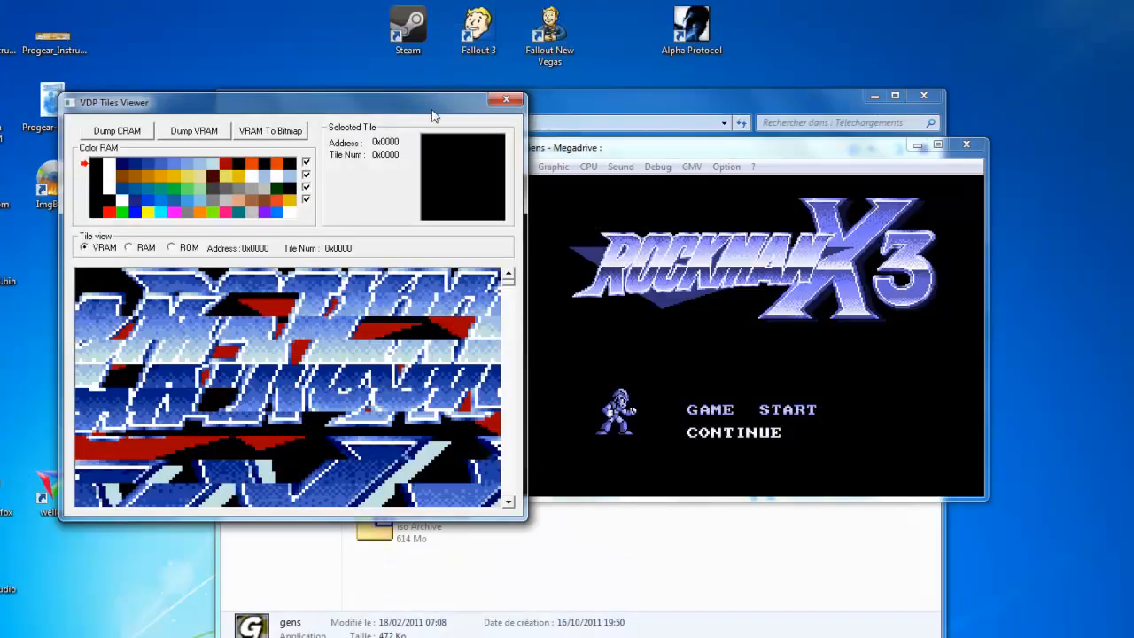
- Close the VDP Tiles Viewer and the Gens emulator
{"action": "left_click_drag", "start_coordinate": [396, 108], "coordinate": [425, 112]}
{"action": "left_click", "coordinate": [536, 102]}
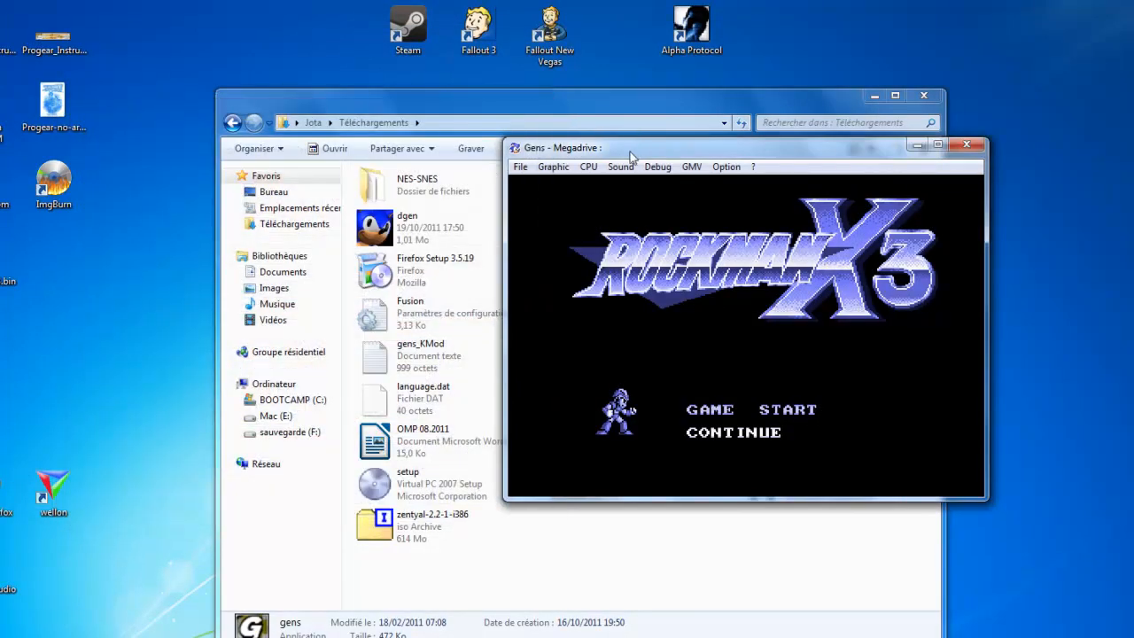
{"action": "left_click_drag", "start_coordinate": [634, 152], "coordinate": [604, 156]}
{"action": "left_click", "coordinate": [941, 152]}
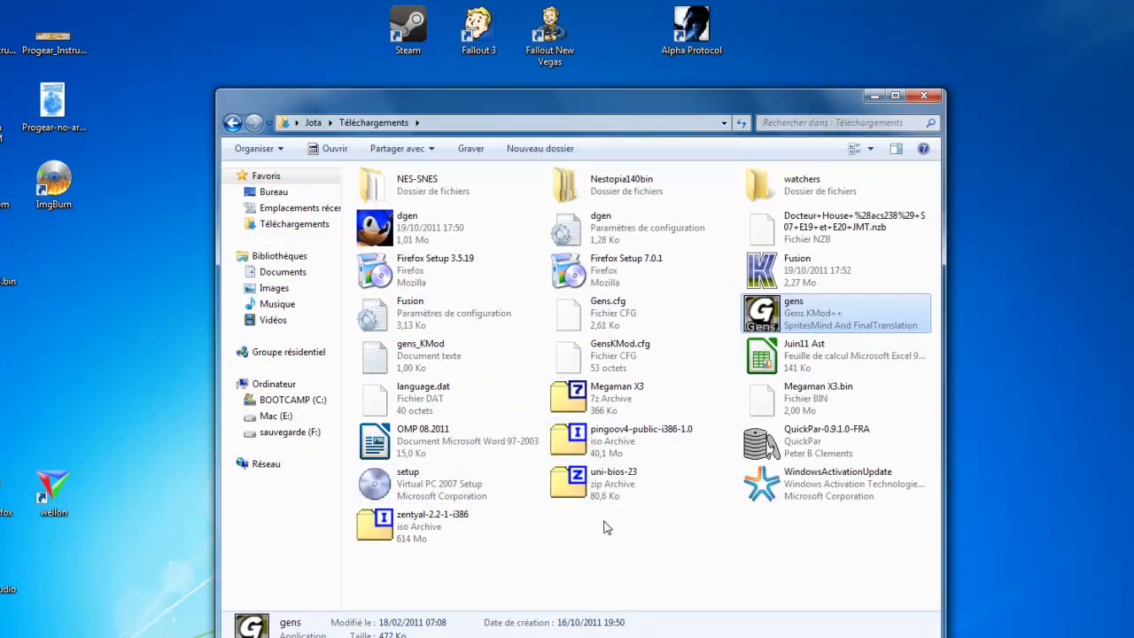
- Open the NES-SNES folder inside Téléchargements and launch YY-CHR from its shortcut
{"action": "left_click", "coordinate": [233, 123]}
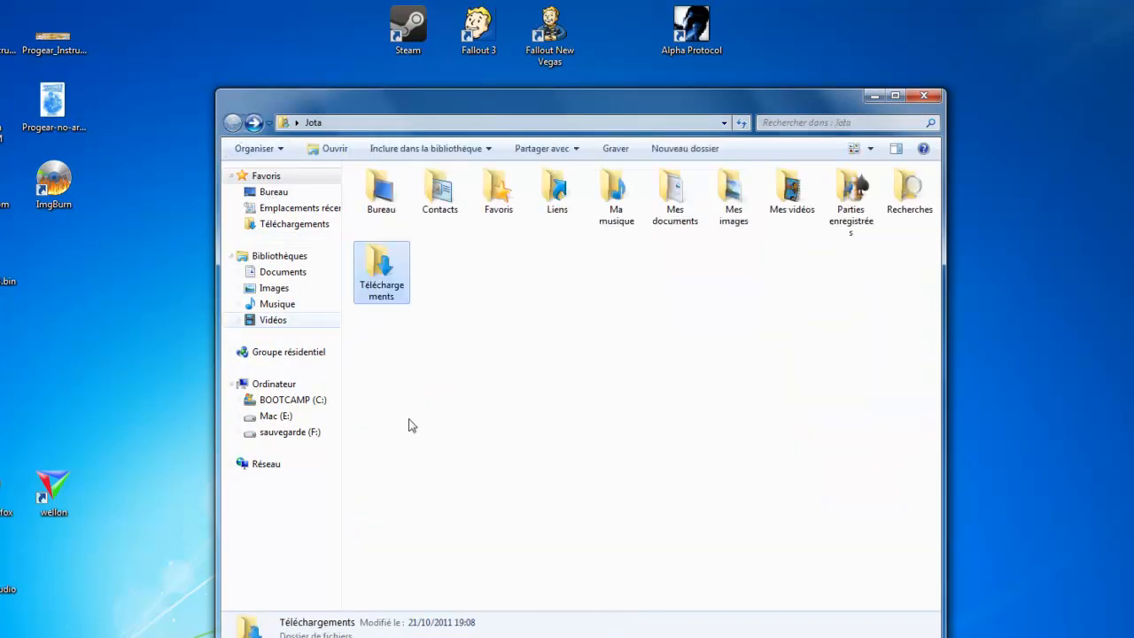
{"action": "left_click", "coordinate": [253, 122]}
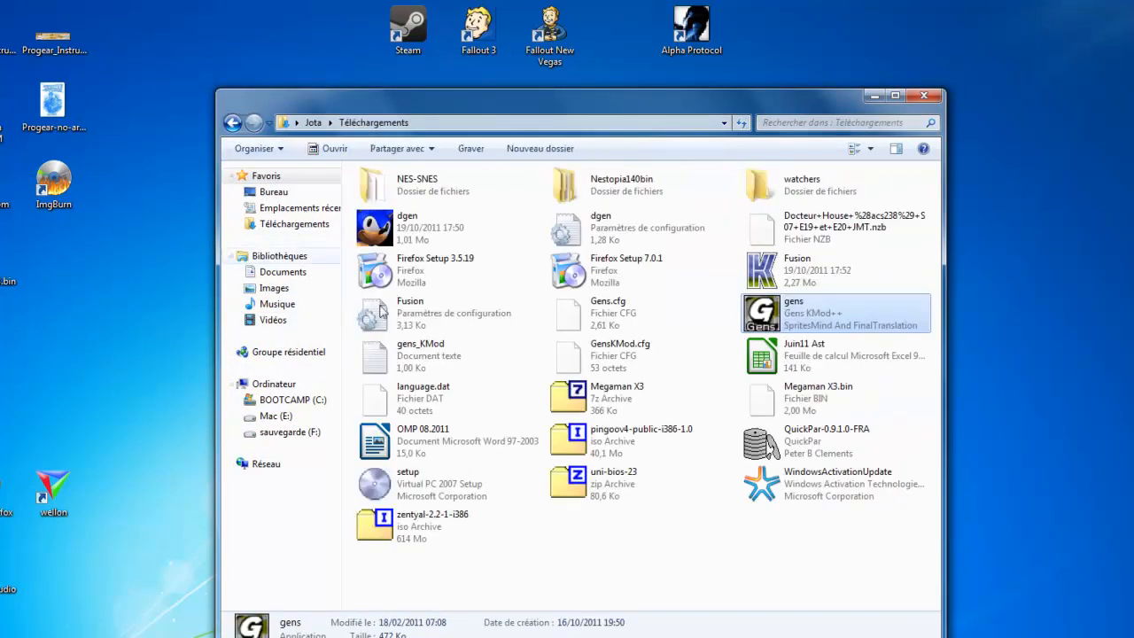
{"action": "double_click", "coordinate": [406, 189]}
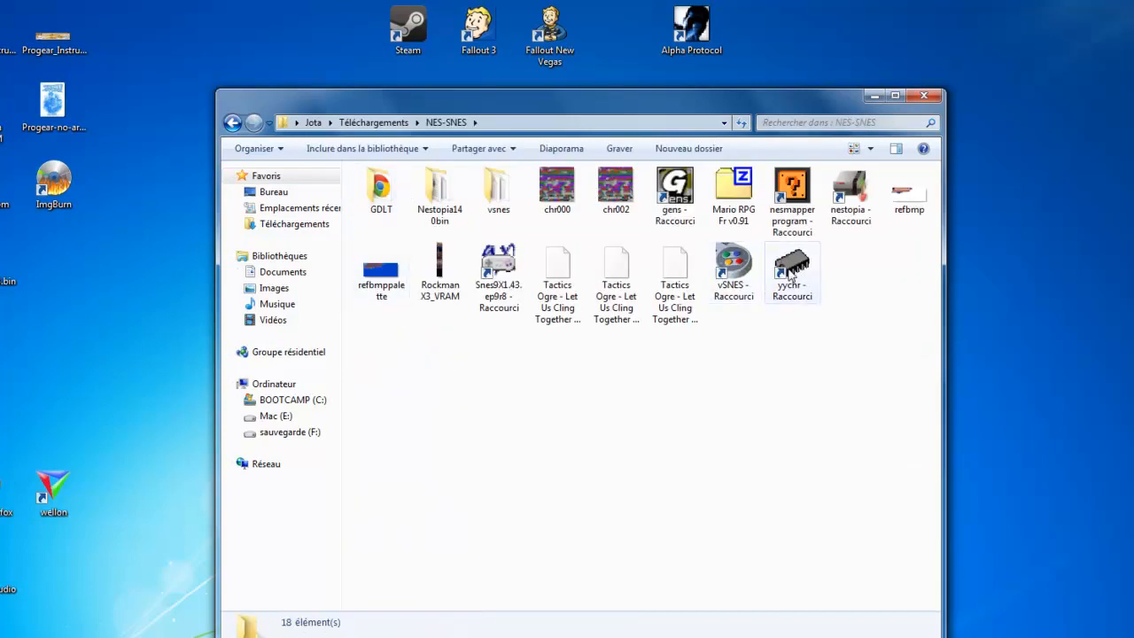
{"action": "double_click", "coordinate": [792, 275]}
- Open the Rockman X3.bin ROM in YY-CHR
{"action": "left_click_drag", "start_coordinate": [335, 173], "coordinate": [473, 200]}
{"action": "left_click", "coordinate": [252, 205]}
{"action": "left_click", "coordinate": [276, 239]}
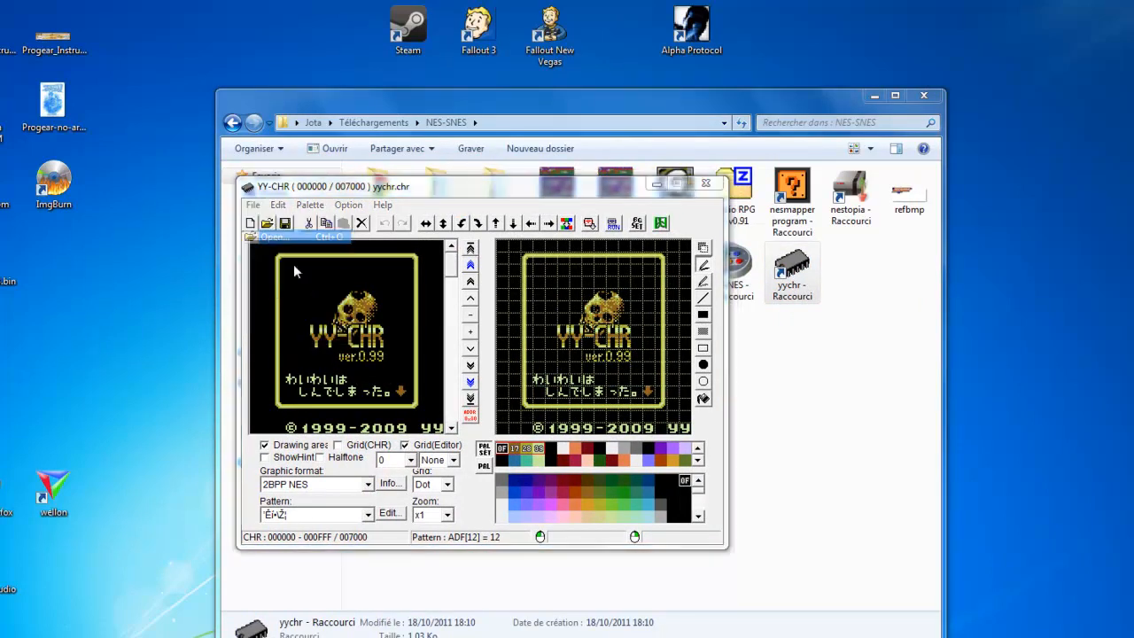
{"action": "double_click", "coordinate": [452, 319]}
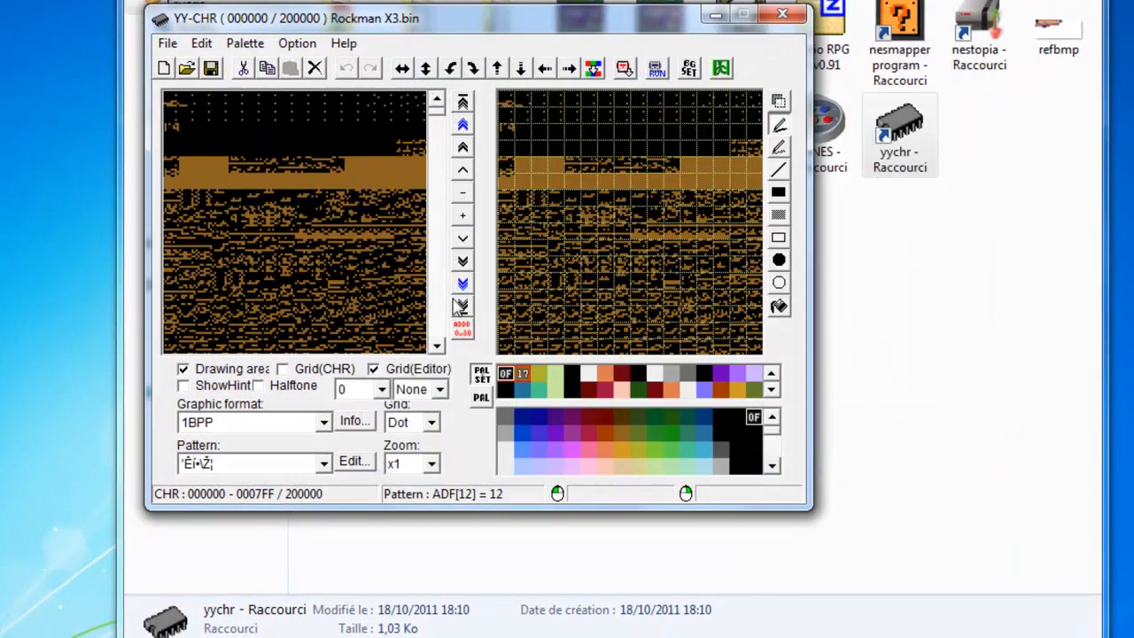
- Set the graphic format to 4BPP MSX/MD/WSC and jump to address 00D8B6 in the ROM
{"action": "left_click", "coordinate": [324, 422]}
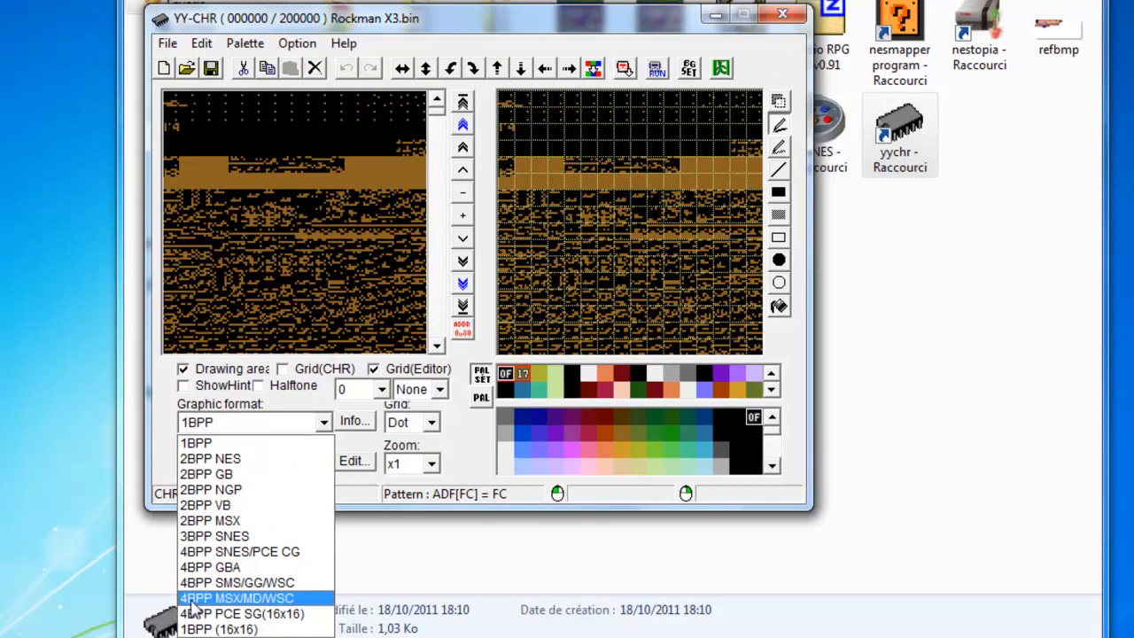
{"action": "left_click", "coordinate": [256, 600]}
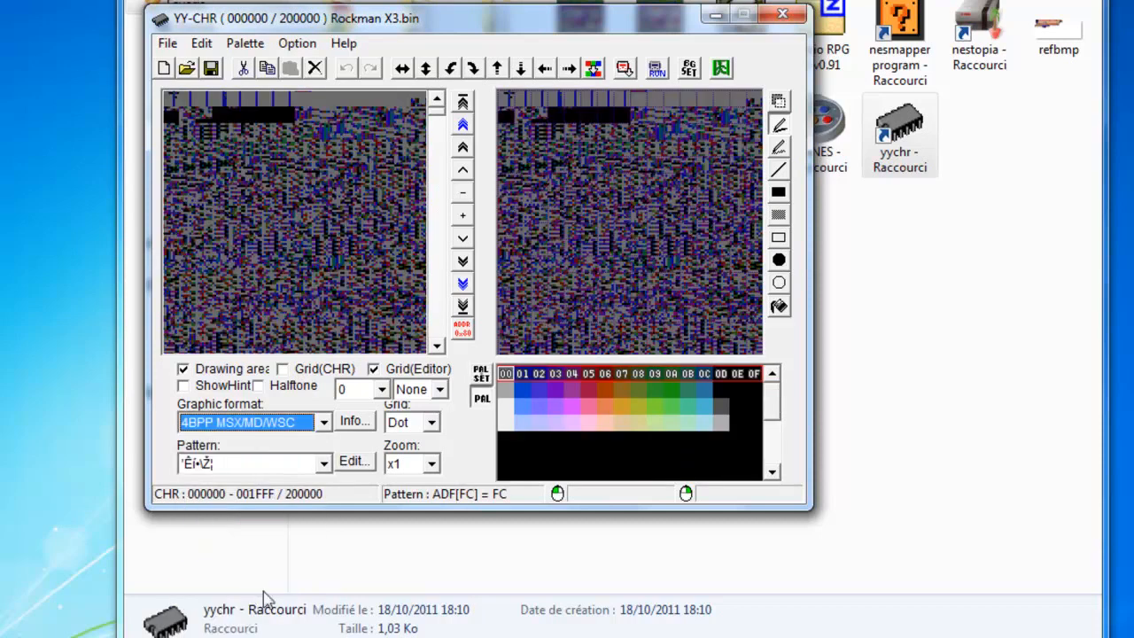
{"action": "left_click", "coordinate": [464, 330]}
{"action": "left_click_drag", "start_coordinate": [469, 302], "coordinate": [398, 271]}
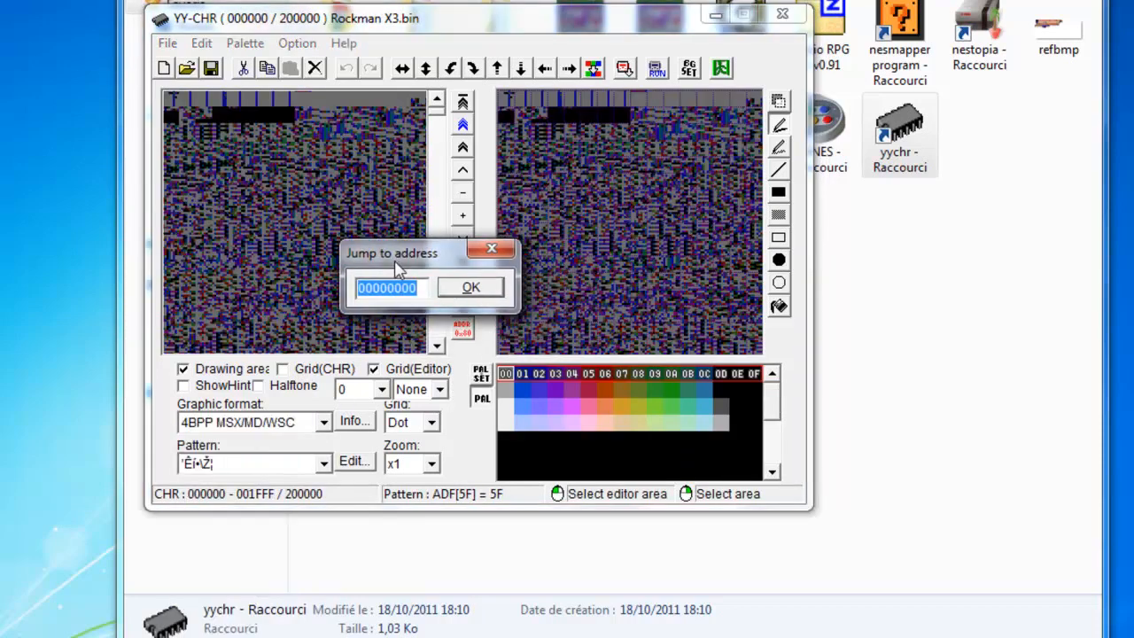
{"action": "type", "text": "B6"}
{"action": "key", "text": "Return"}
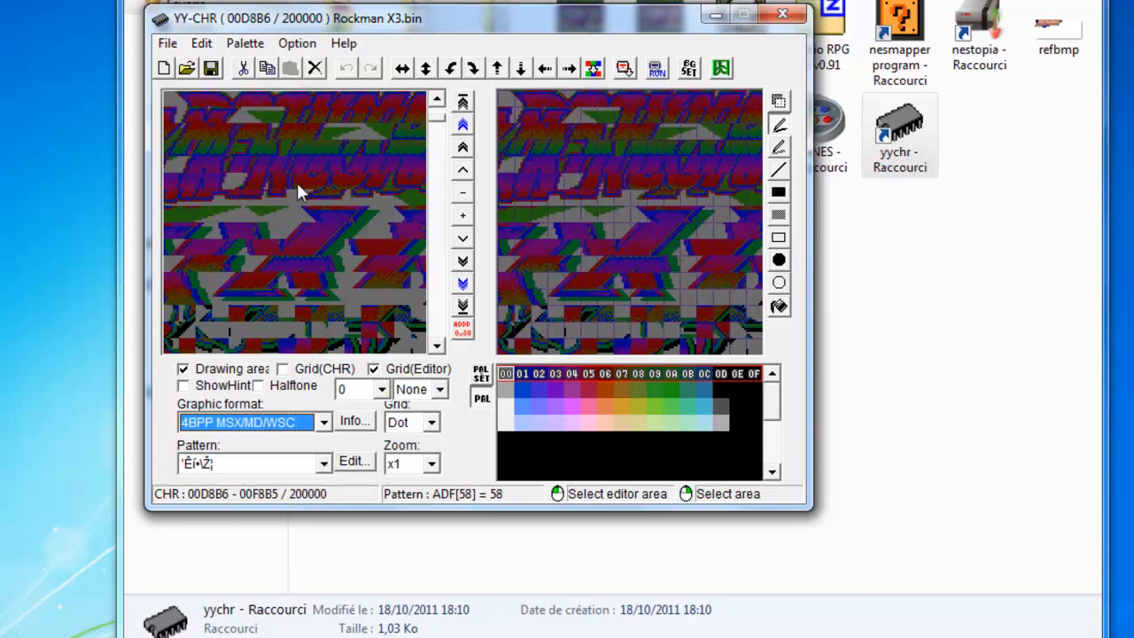
- Arrange the YY-CHR window and the file explorer window so that both are accessible
{"action": "left_click_drag", "start_coordinate": [341, 20], "coordinate": [136, 129]}
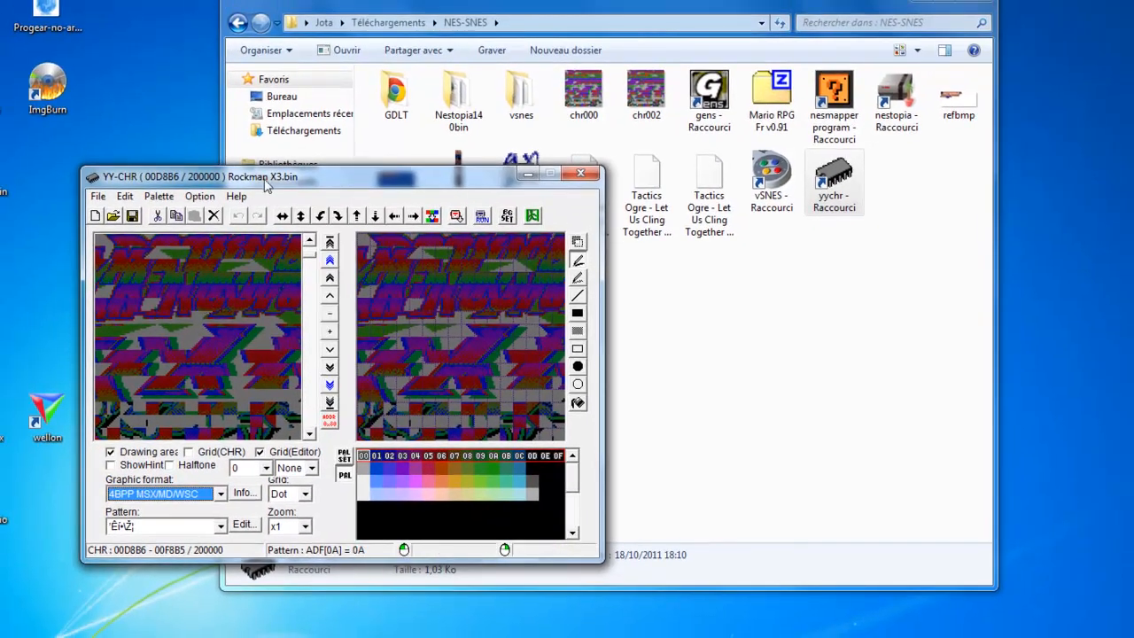
{"action": "left_click_drag", "start_coordinate": [174, 139], "coordinate": [108, 211]}
{"action": "left_click_drag", "start_coordinate": [213, 244], "coordinate": [206, 251]}
{"action": "left_click_drag", "start_coordinate": [276, 19], "coordinate": [462, 11]}
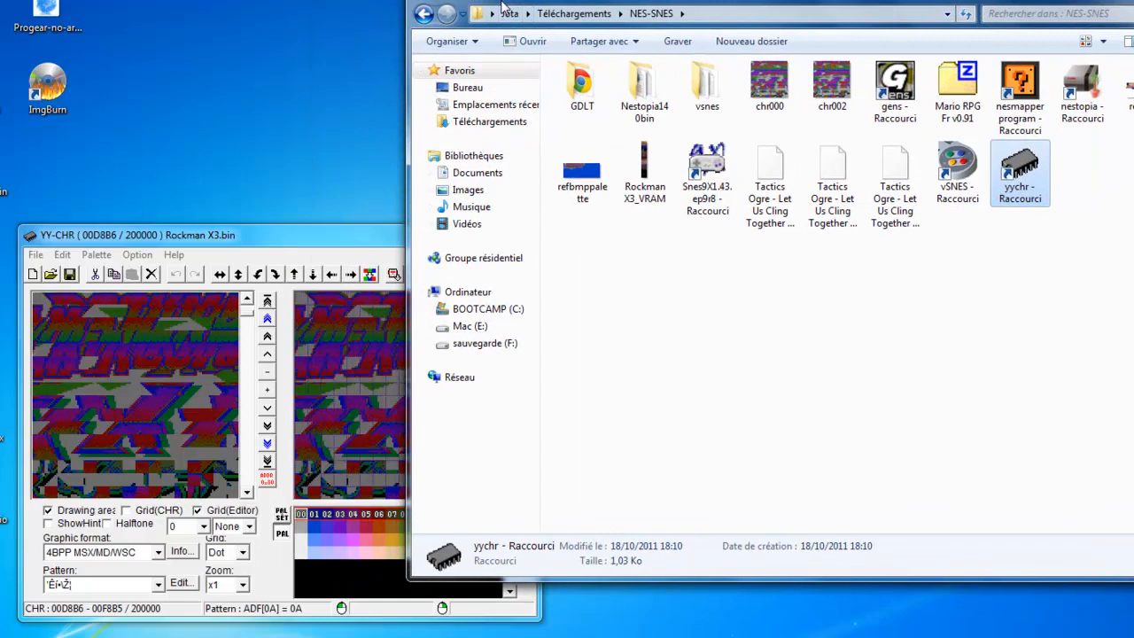
- Return to the Téléchargements folder, launch Gens again and place its window beside YY-CHR
{"action": "left_click", "coordinate": [424, 18]}
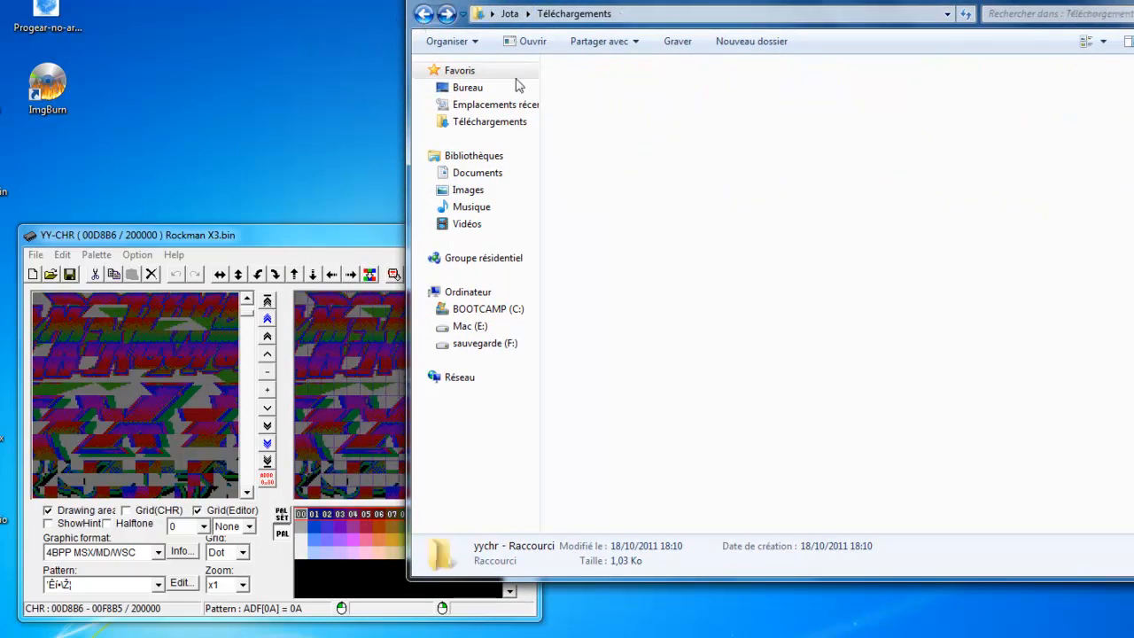
{"action": "left_click", "coordinate": [997, 226]}
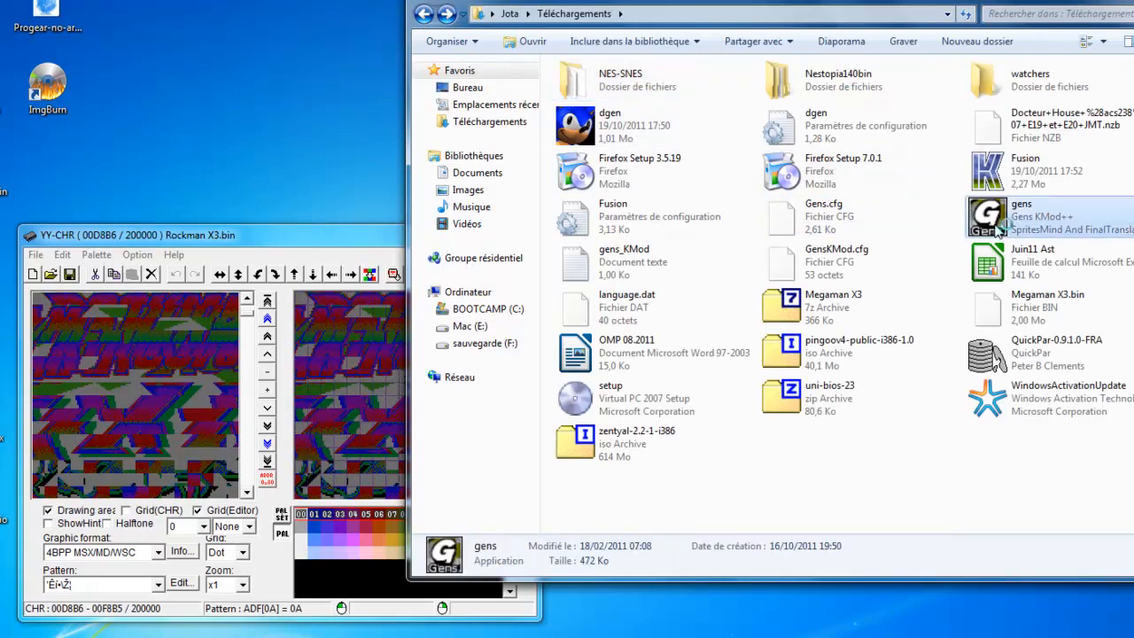
{"action": "double_click", "coordinate": [997, 226]}
{"action": "left_click", "coordinate": [412, 99]}
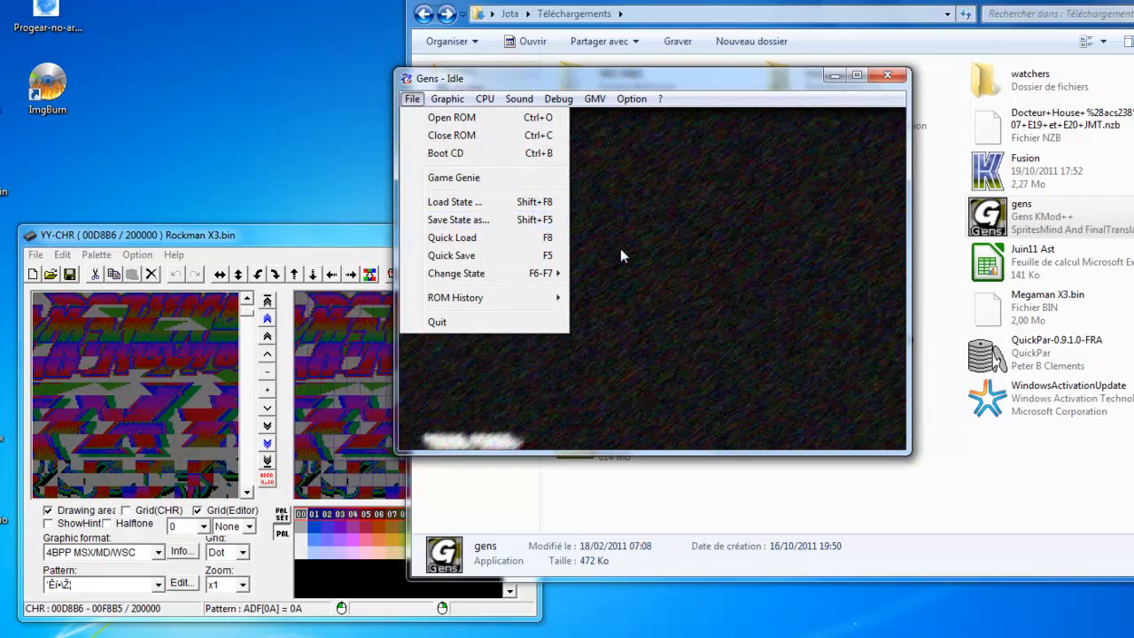
{"action": "mouse_move", "coordinate": [585, 96]}
{"action": "left_click_drag", "start_coordinate": [586, 82], "coordinate": [687, 86]}
{"action": "left_click_drag", "start_coordinate": [380, 233], "coordinate": [428, 217]}
{"action": "left_click", "coordinate": [144, 241]}
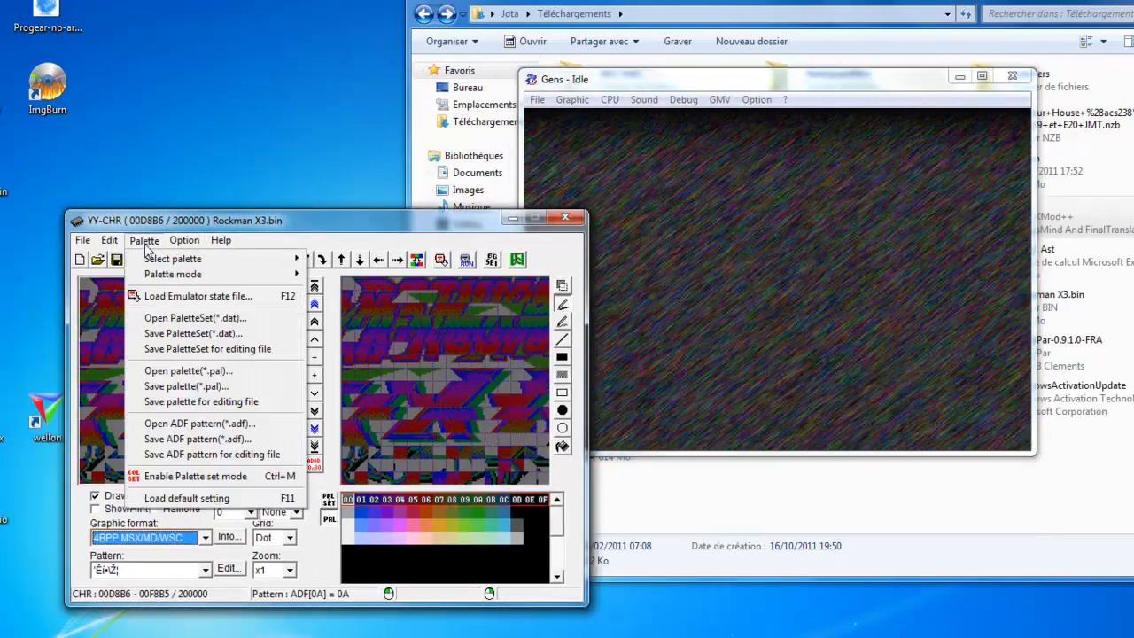
{"action": "left_click", "coordinate": [188, 298]}
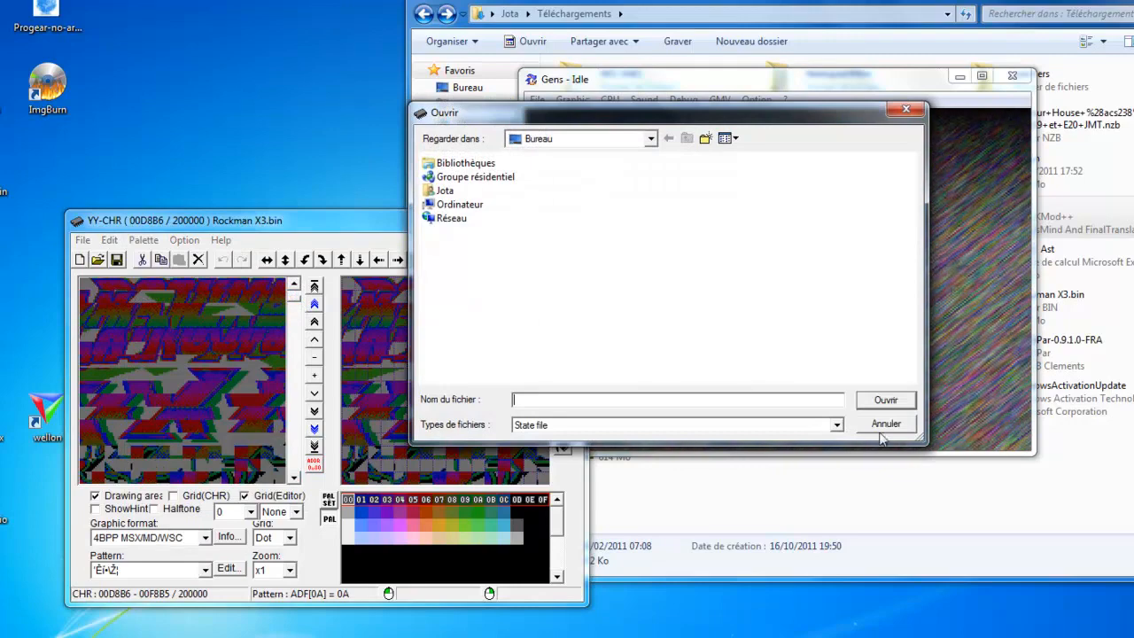
{"action": "left_click_drag", "start_coordinate": [686, 86], "coordinate": [726, 58]}
{"action": "left_click", "coordinate": [492, 116]}
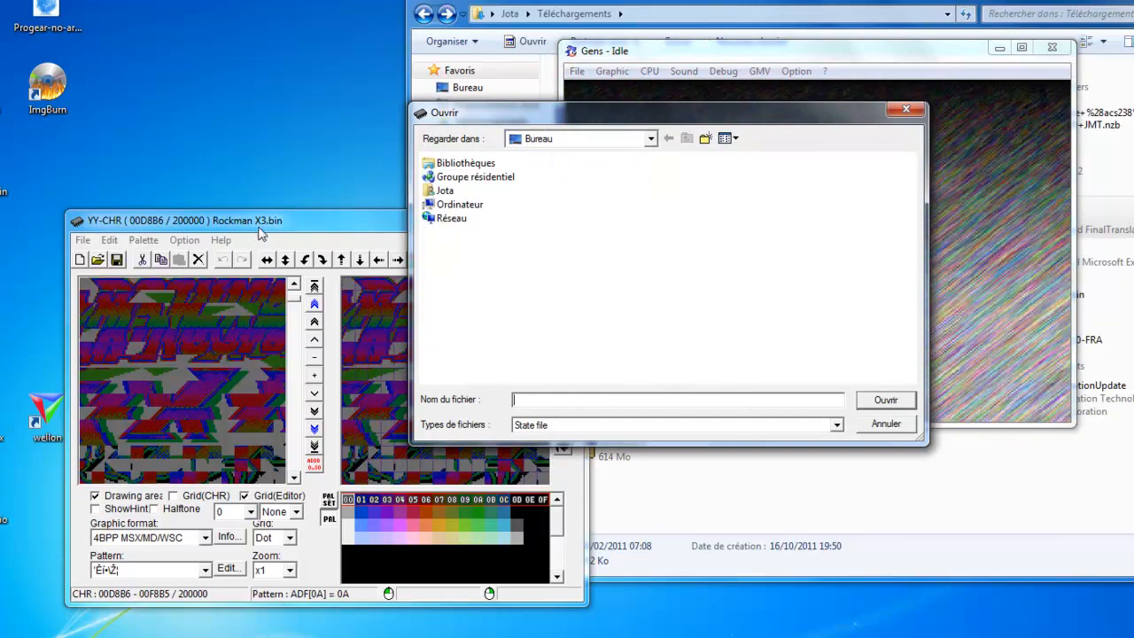
{"action": "left_click", "coordinate": [884, 430]}
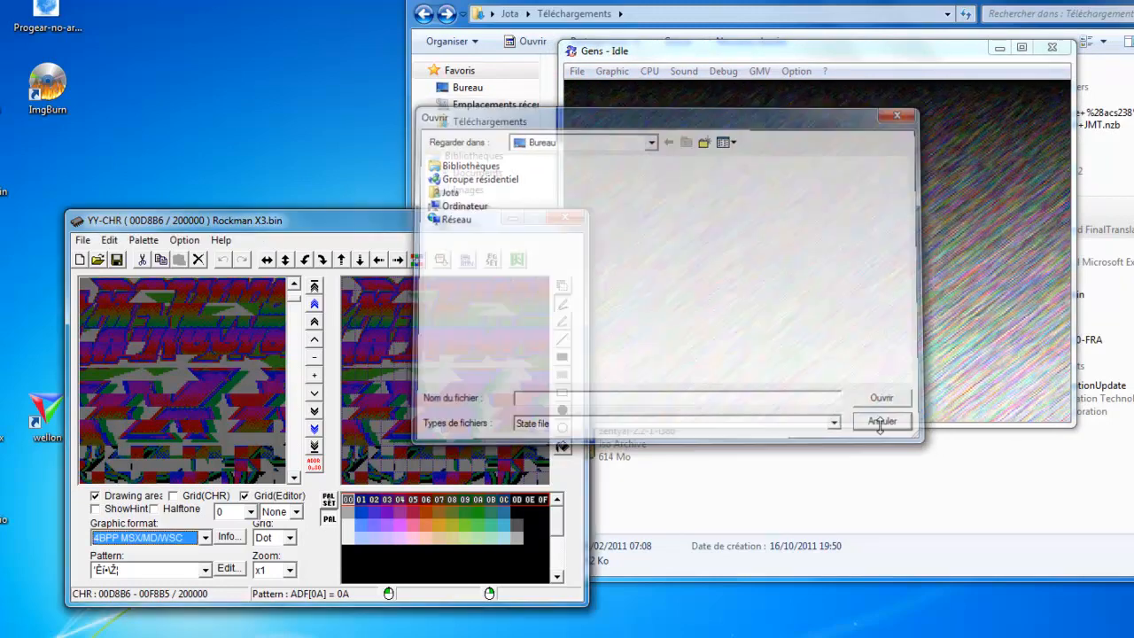
{"action": "left_click_drag", "start_coordinate": [393, 227], "coordinate": [382, 180]}
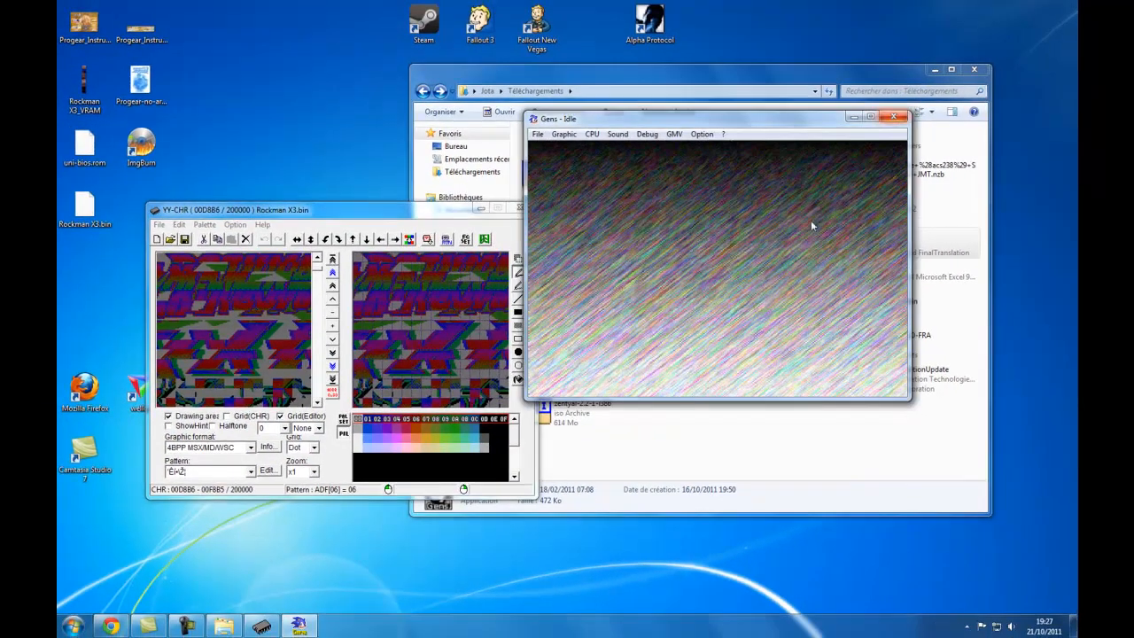
- Close the Gens emulator and launch GraphicsGale
{"action": "left_click", "coordinate": [1049, 51]}
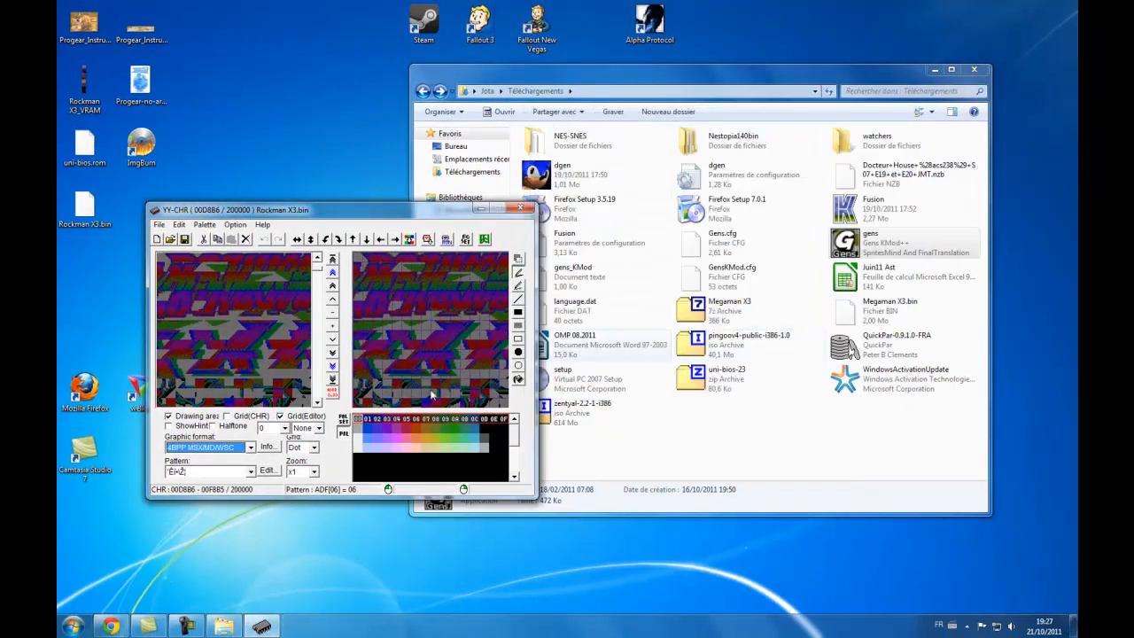
{"action": "left_click", "coordinate": [73, 626]}
{"action": "left_click", "coordinate": [127, 364]}
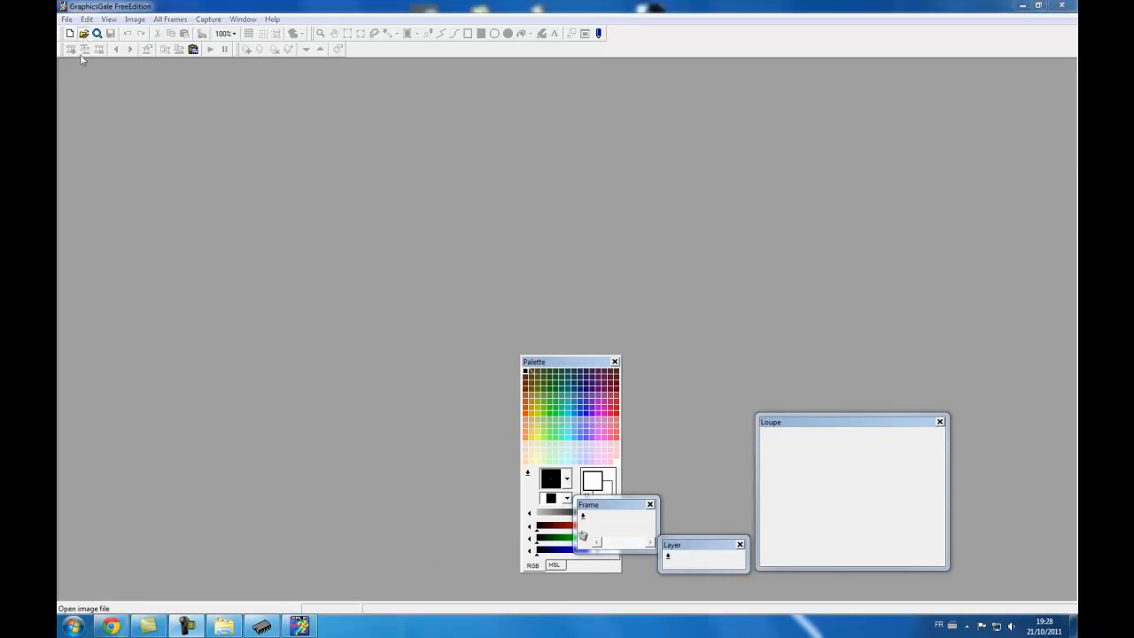
- Open Rockman X3_VRAM.bmp, widen its image window and zoom it to 300%
{"action": "left_click", "coordinate": [82, 34]}
{"action": "double_click", "coordinate": [899, 208]}
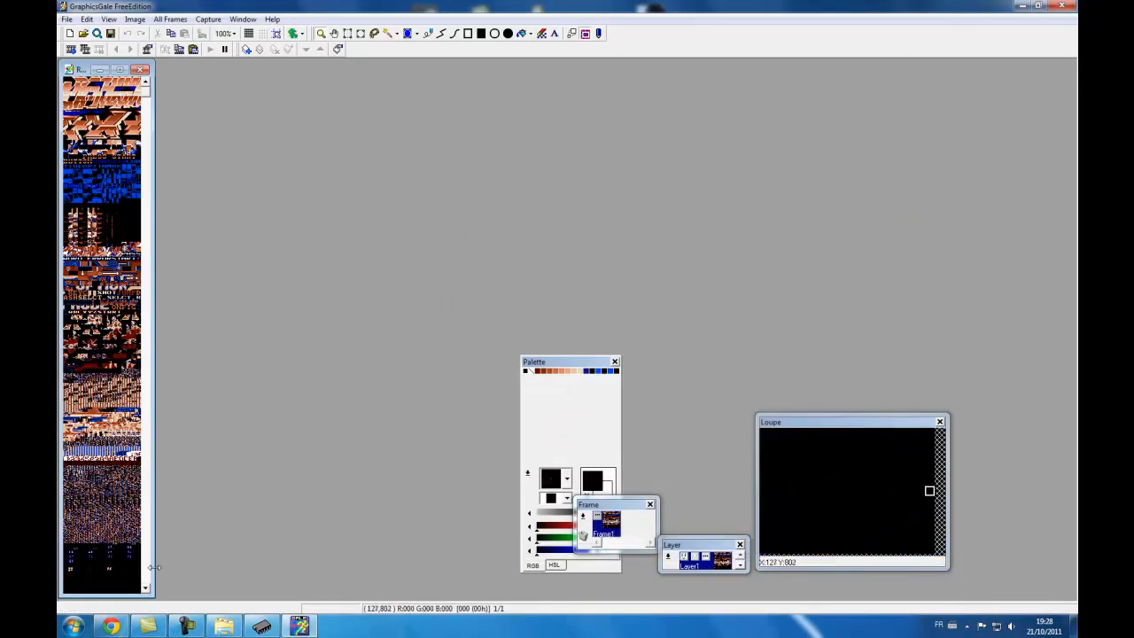
{"action": "left_click_drag", "start_coordinate": [154, 567], "coordinate": [399, 567]}
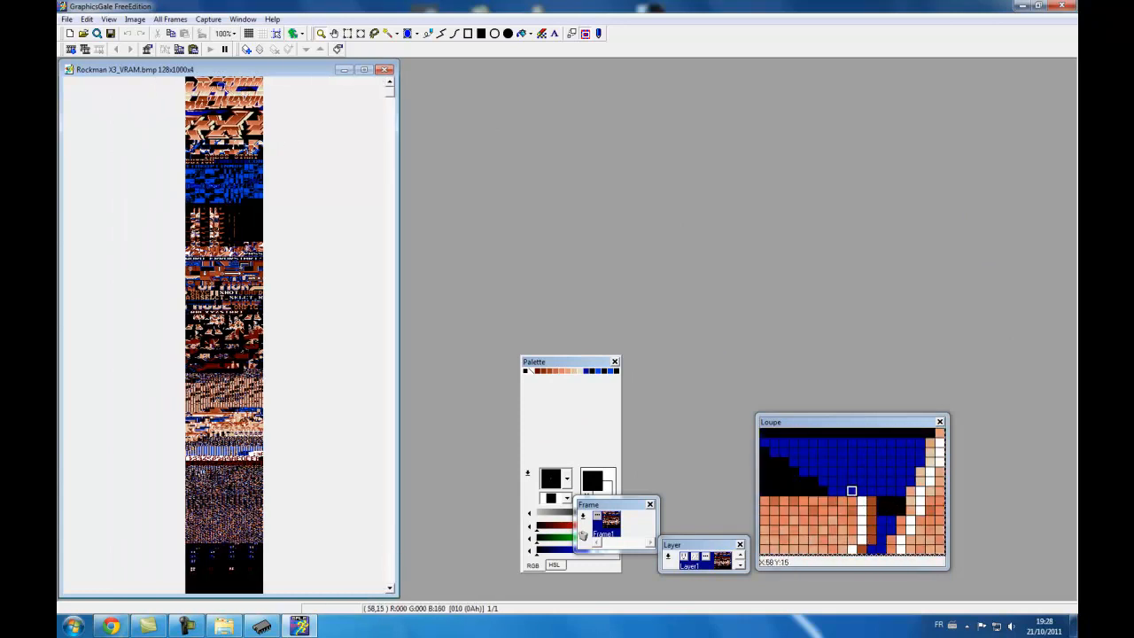
{"action": "scroll", "coordinate": [338, 537], "scroll_direction": "up", "scroll_amount": 2}
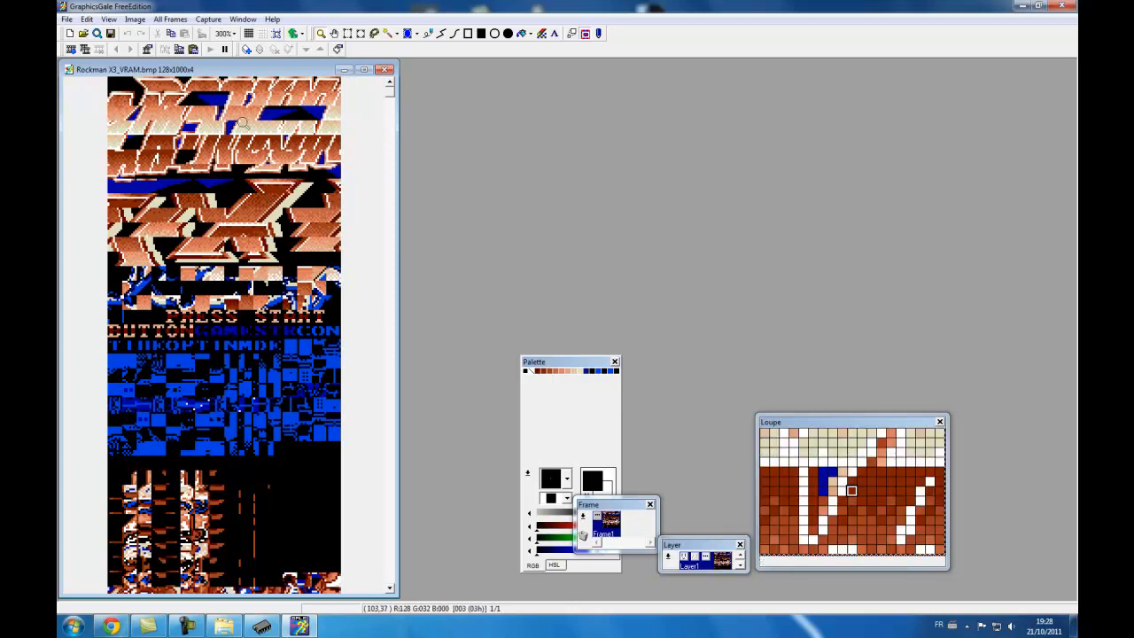
- Switch to YY-CHR and apply the second palette row (colors 10 to 1F) to the displayed ROM graphics
{"action": "right_click", "coordinate": [527, 475]}
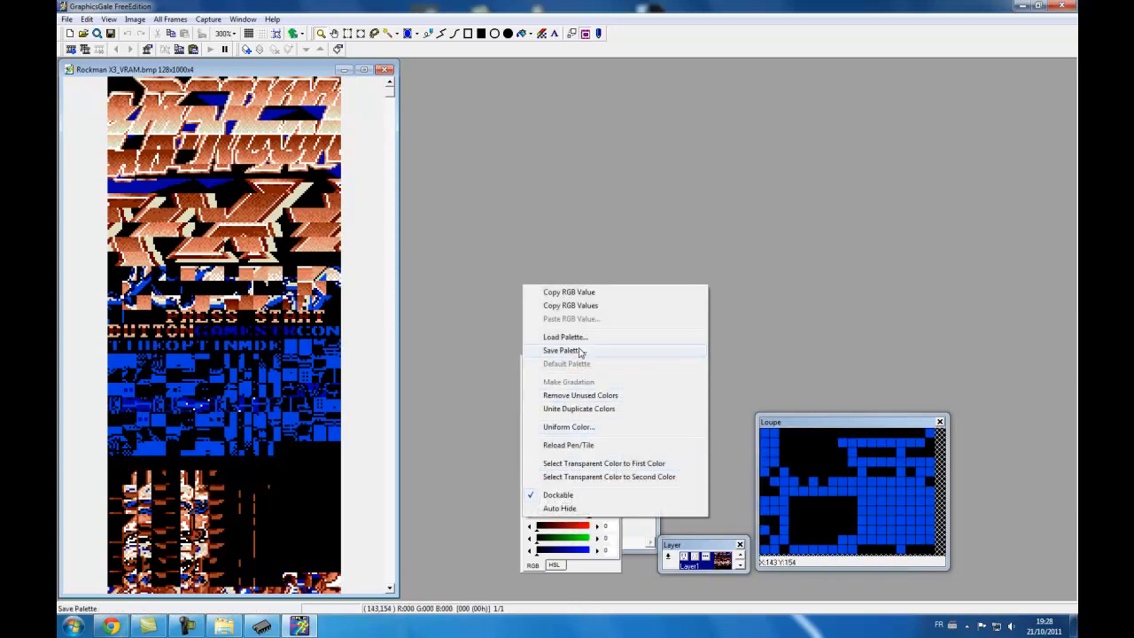
{"action": "left_click", "coordinate": [274, 628]}
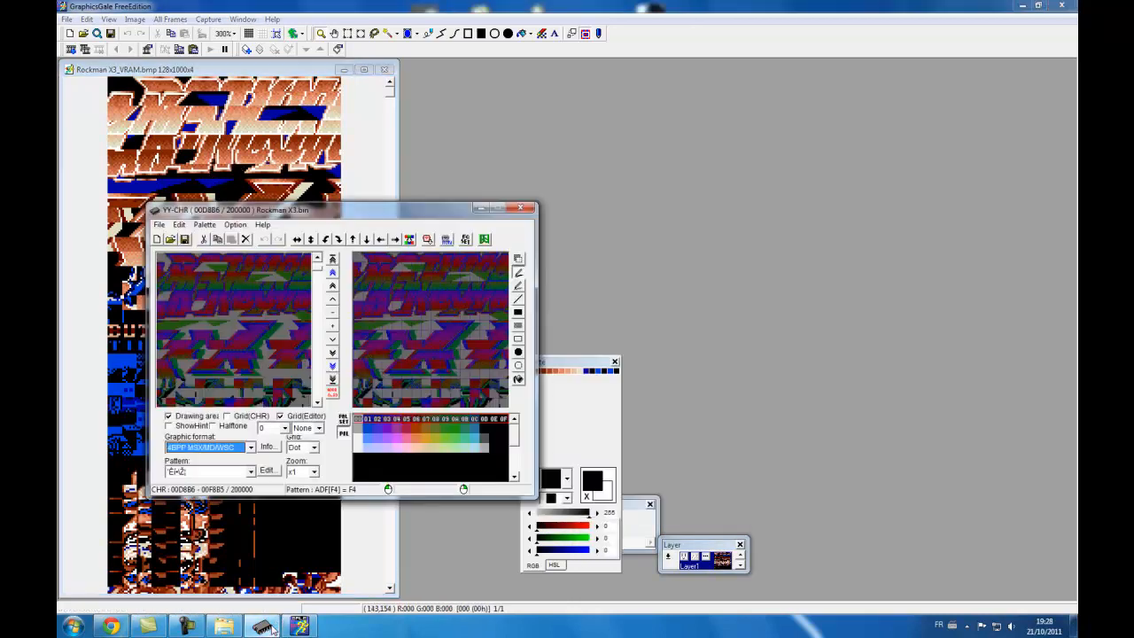
{"action": "left_click_drag", "start_coordinate": [313, 214], "coordinate": [361, 181]}
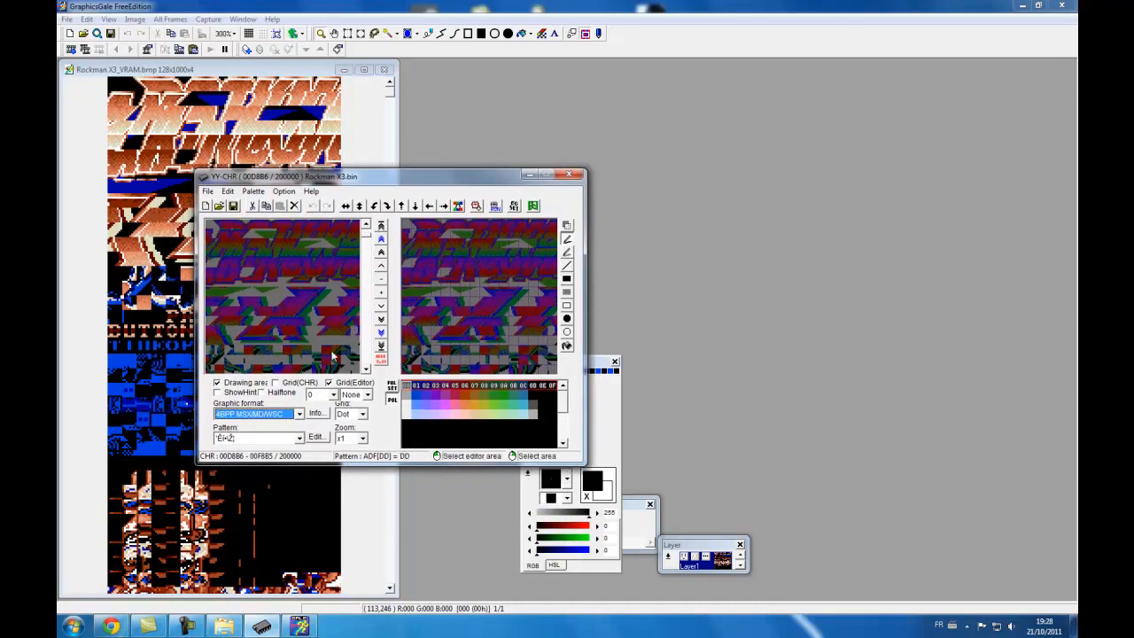
{"action": "left_click", "coordinate": [451, 414]}
{"action": "left_click", "coordinate": [430, 404]}
{"action": "left_click", "coordinate": [409, 399]}
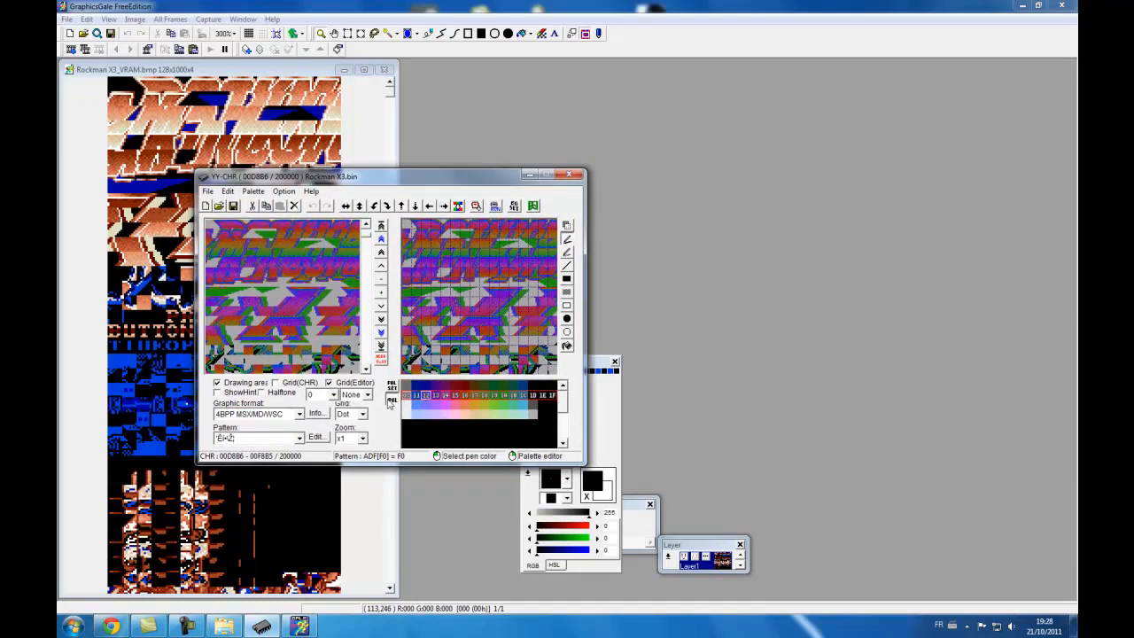
- Look over YY-CHR's commands for opening and saving palettes, and move its window clear of the VRAM image
{"action": "left_click", "coordinate": [254, 191]}
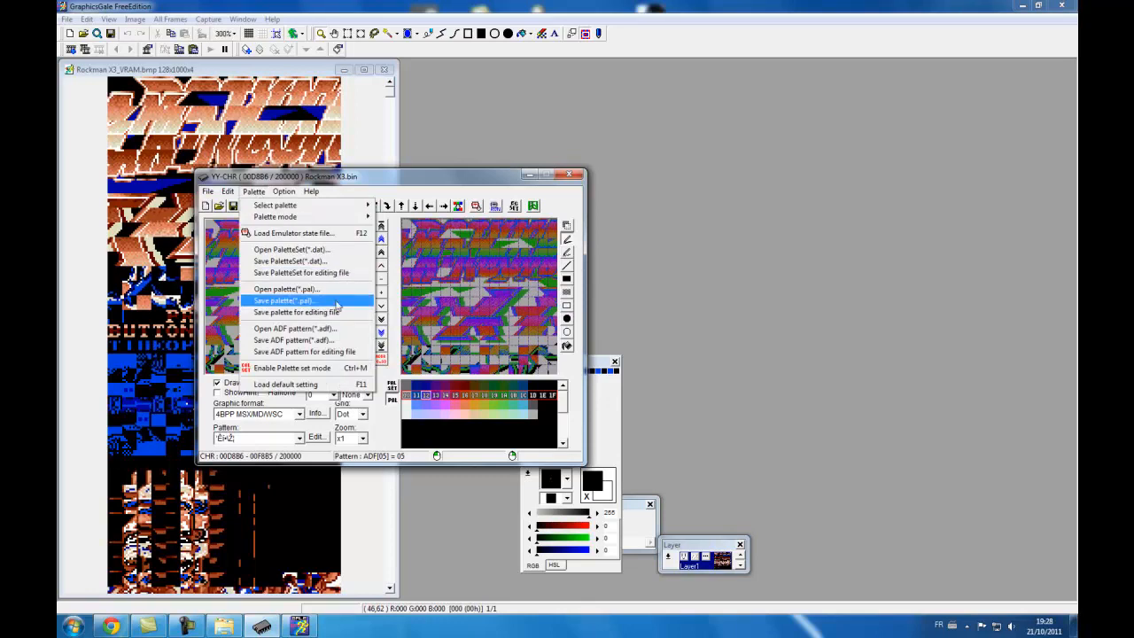
{"action": "left_click", "coordinate": [434, 178]}
{"action": "left_click_drag", "start_coordinate": [434, 178], "coordinate": [623, 167]}
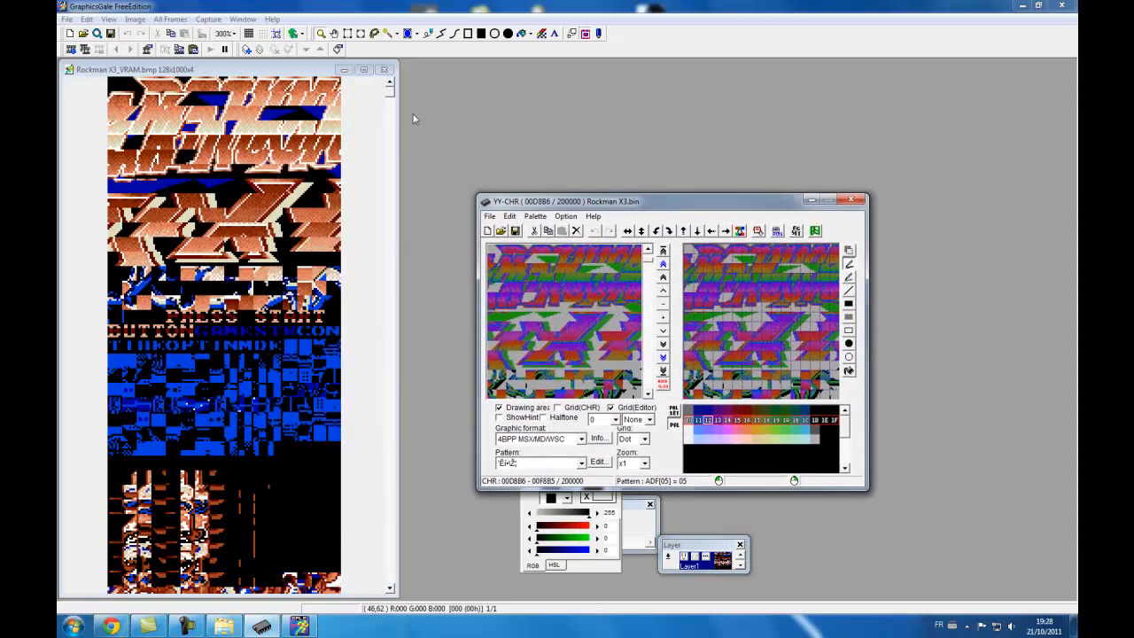
- Return to GraphicsGale, zoom the Rockman X3_VRAM.bmp image to 500% and widen its window to fit
{"action": "left_click", "coordinate": [373, 8]}
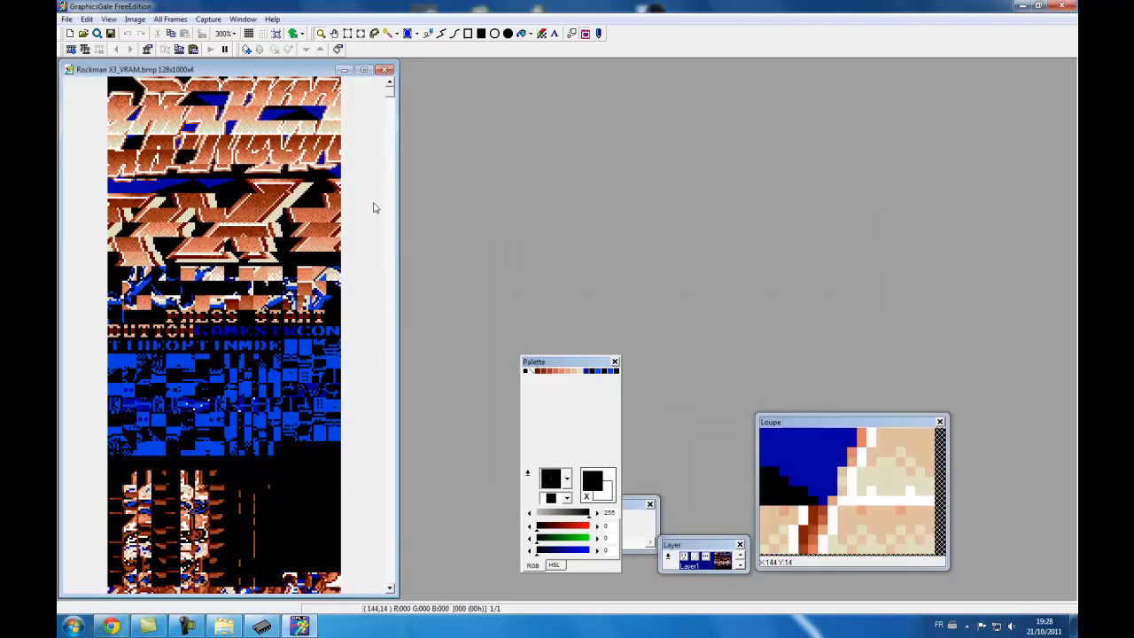
{"action": "left_click", "coordinate": [205, 104]}
{"action": "left_click_drag", "start_coordinate": [398, 366], "coordinate": [508, 363]}
{"action": "left_click", "coordinate": [294, 127]}
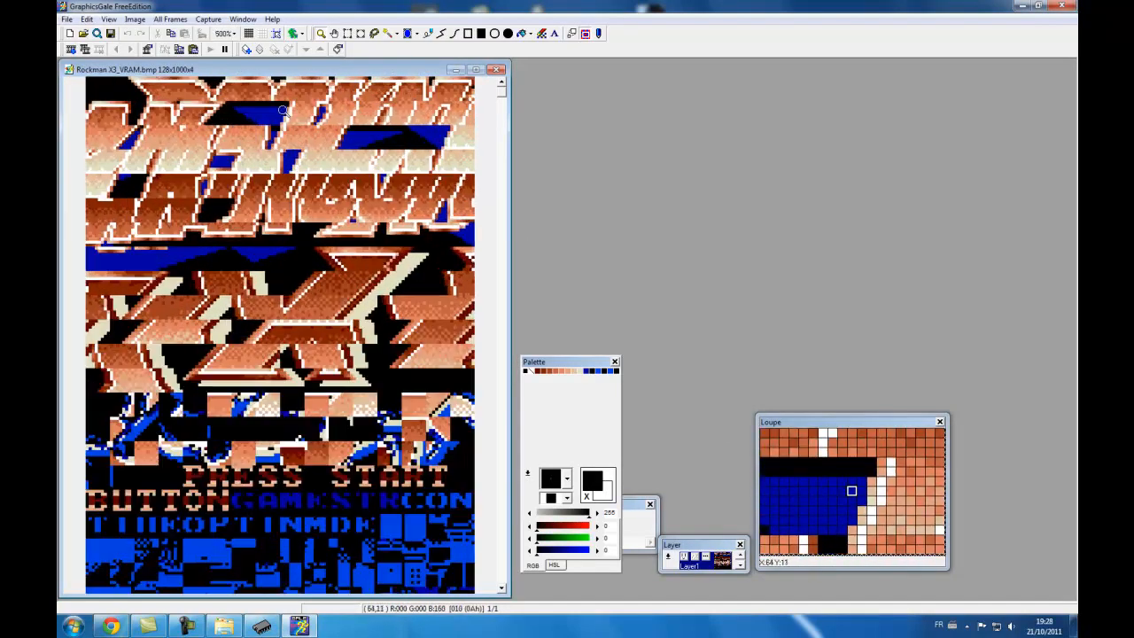
{"action": "left_click_drag", "start_coordinate": [509, 237], "coordinate": [542, 237]}
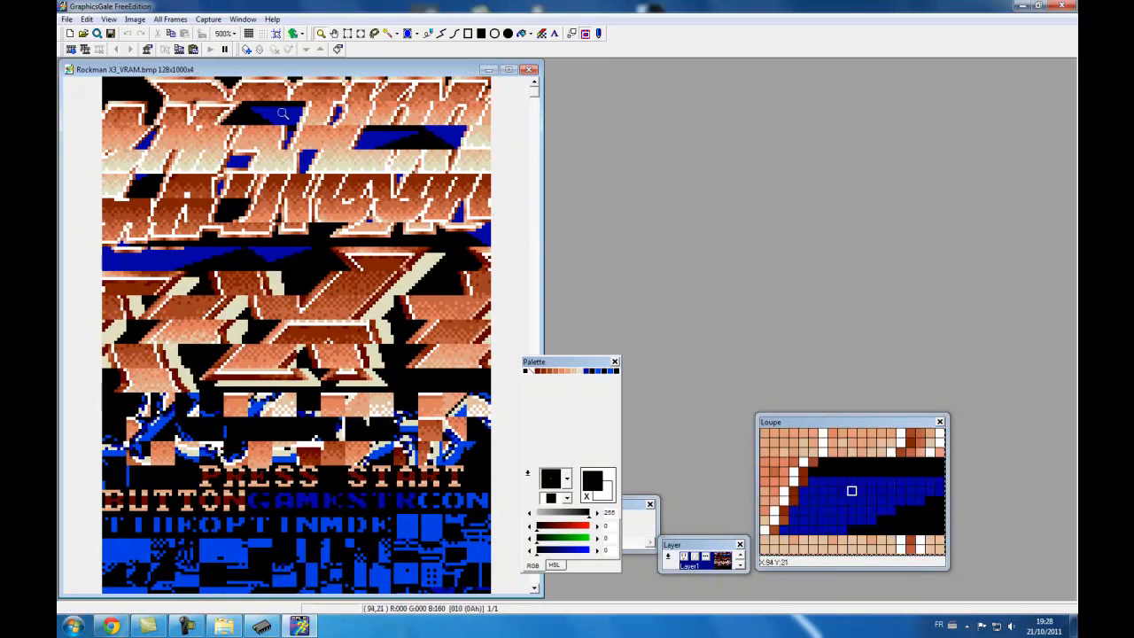
- Create a new 300 x 100 image in 4bit (16 colors), enlarge its window and zoom to 400%
{"action": "left_click", "coordinate": [71, 34]}
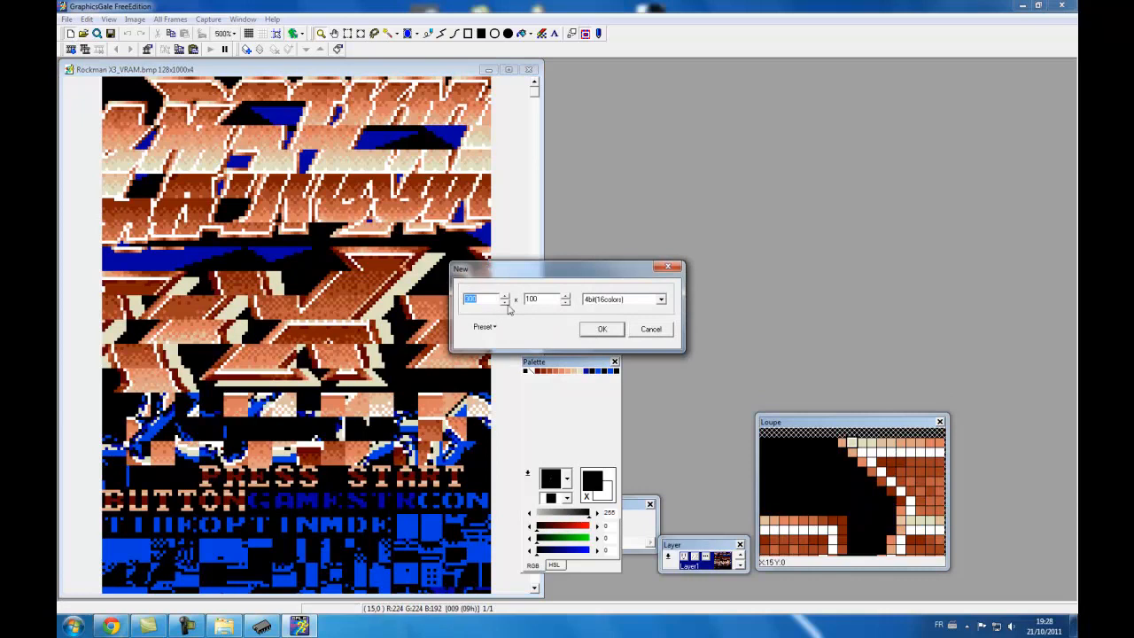
{"action": "left_click", "coordinate": [603, 329]}
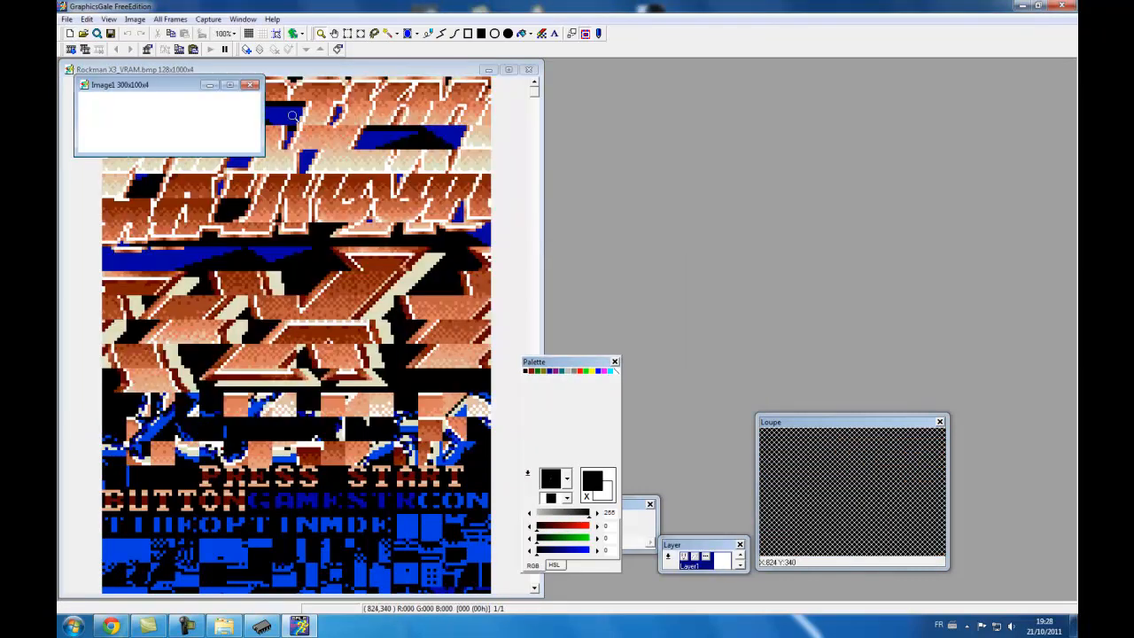
{"action": "left_click_drag", "start_coordinate": [256, 152], "coordinate": [861, 599]}
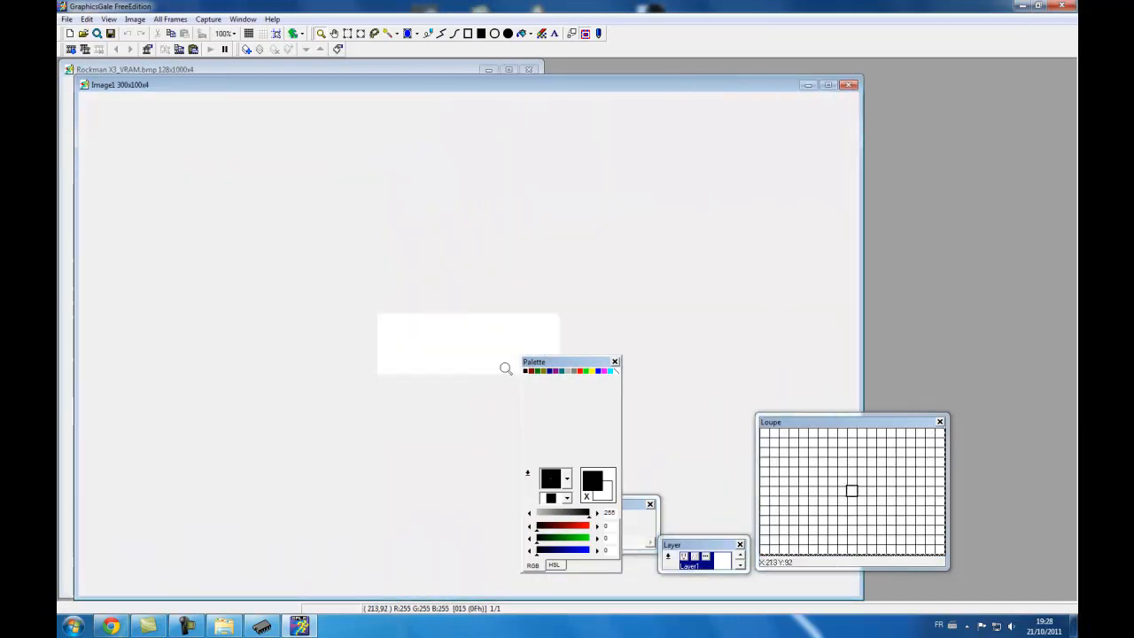
{"action": "left_click", "coordinate": [482, 349]}
{"action": "left_click", "coordinate": [356, 320]}
- Place the blank image beside the Rockman X3_VRAM.bmp image, shrinking its window and reducing its zoom to 300%
{"action": "left_click_drag", "start_coordinate": [276, 89], "coordinate": [609, 87]}
{"action": "left_click_drag", "start_coordinate": [478, 86], "coordinate": [310, 71]}
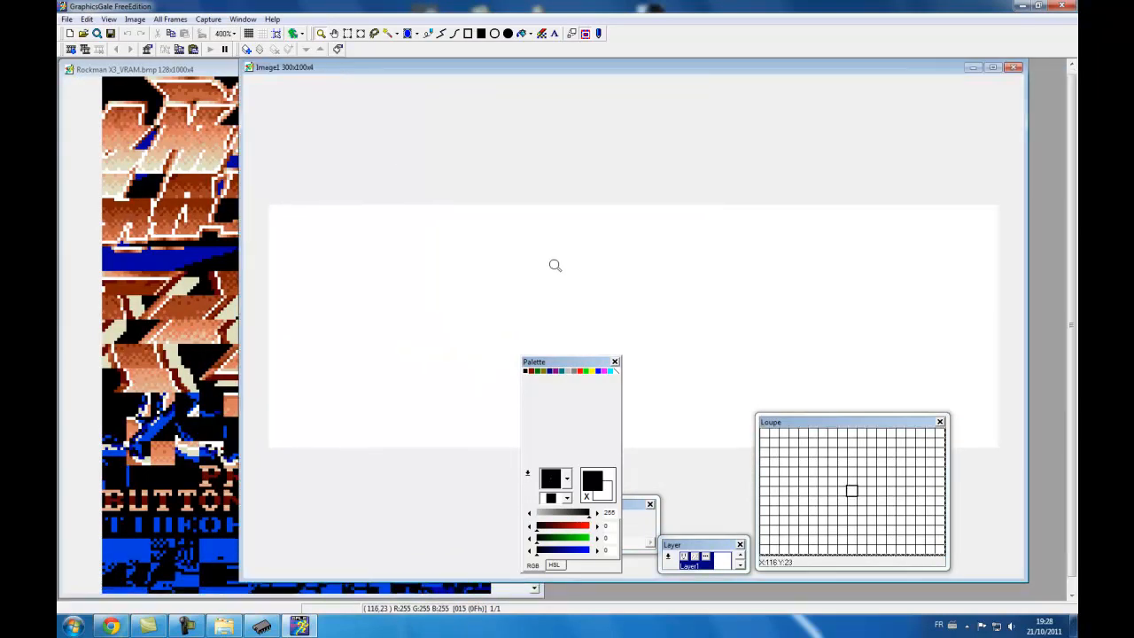
{"action": "right_click", "coordinate": [547, 263]}
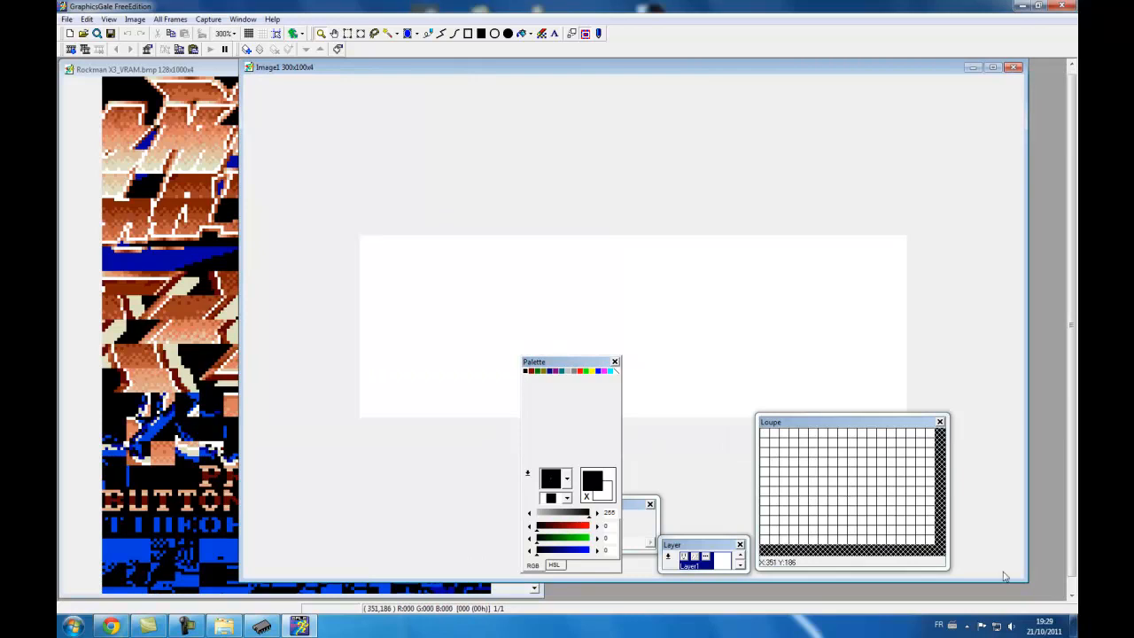
{"action": "left_click_drag", "start_coordinate": [1026, 580], "coordinate": [860, 449]}
{"action": "left_click_drag", "start_coordinate": [526, 71], "coordinate": [818, 110]}
{"action": "left_click_drag", "start_coordinate": [432, 71], "coordinate": [409, 81]}
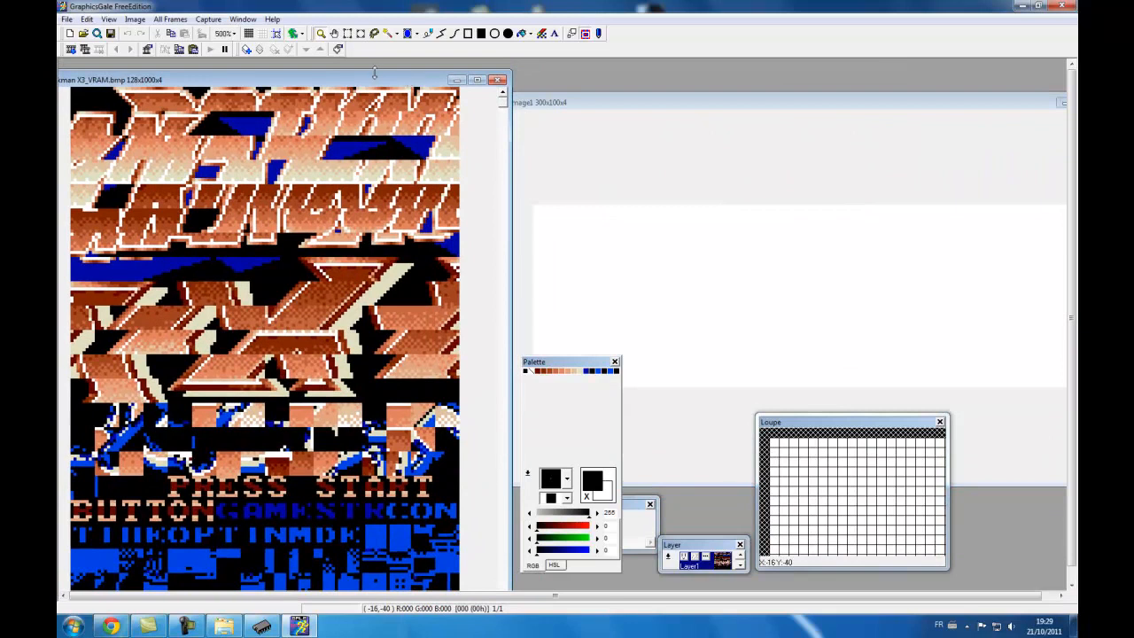
- Display an 8x8 grid over the Rockman X3_VRAM.bmp image and reposition the blank image's window
{"action": "left_click", "coordinate": [264, 34]}
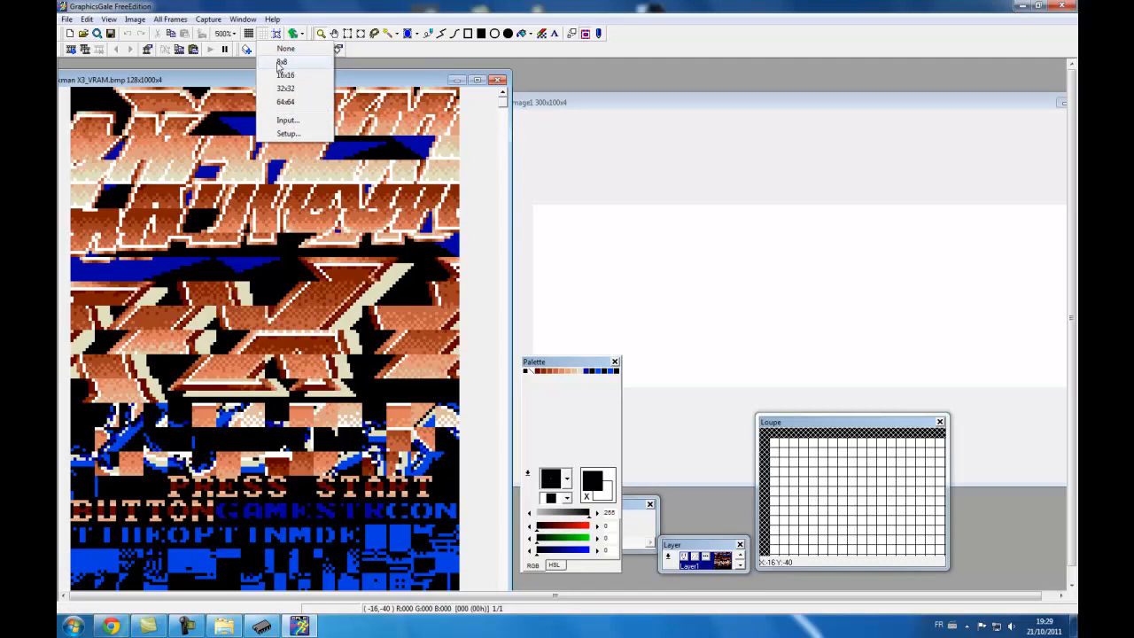
{"action": "left_click", "coordinate": [281, 62]}
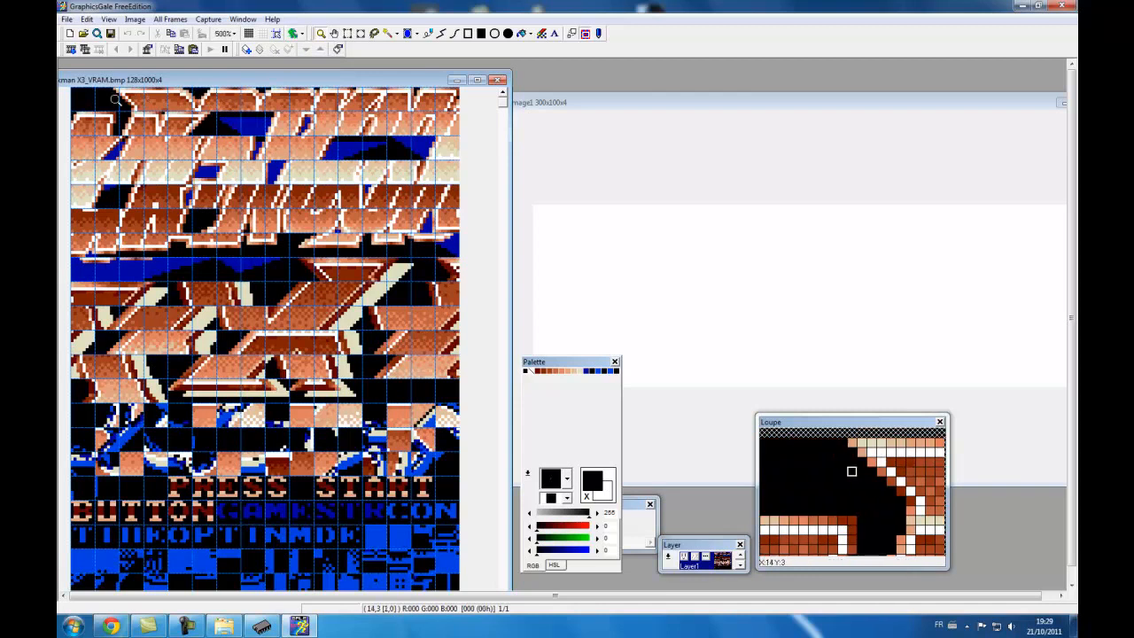
{"action": "left_click", "coordinate": [586, 105]}
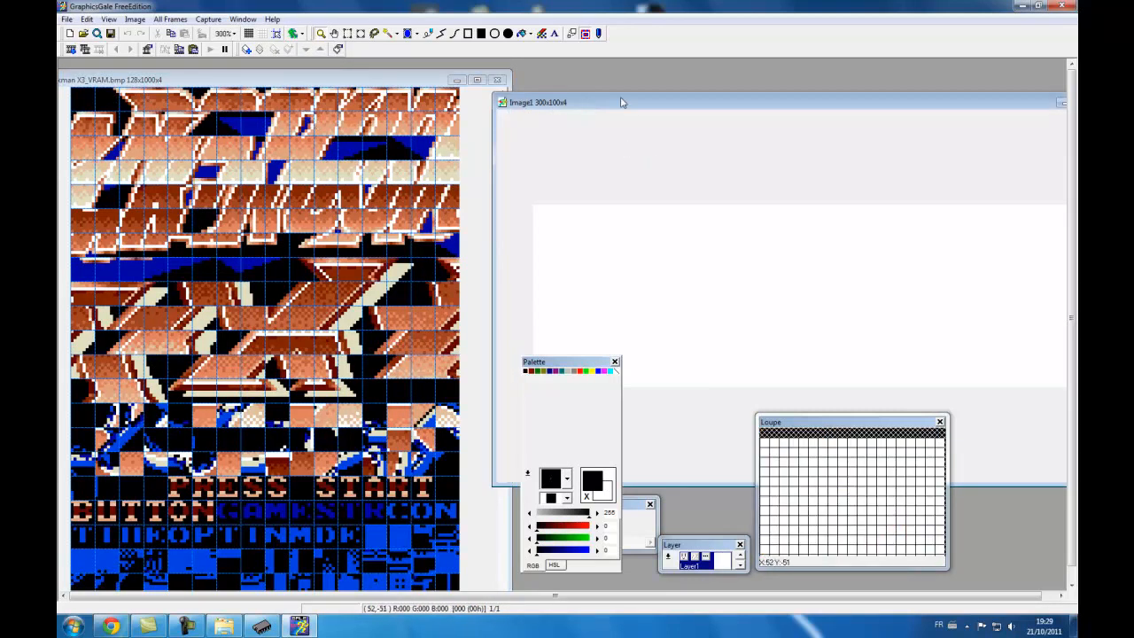
{"action": "left_click_drag", "start_coordinate": [623, 103], "coordinate": [617, 90]}
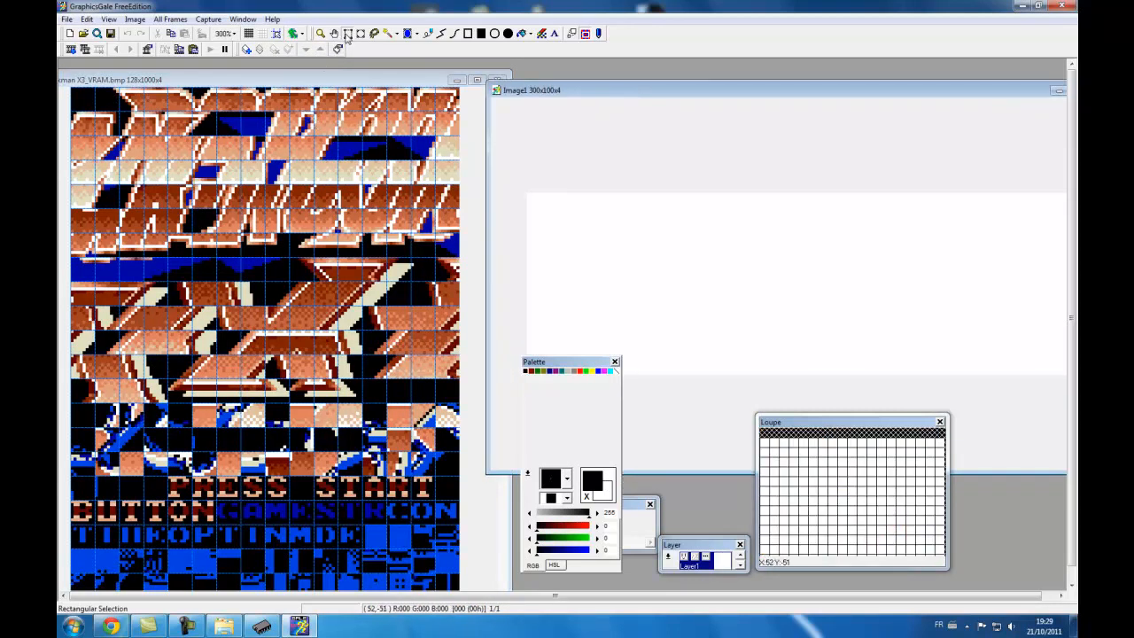
- Select the 120x8 area starting at (8,0) in the VRAM image's first tile row and compare both images' palettes
{"action": "left_click", "coordinate": [97, 86]}
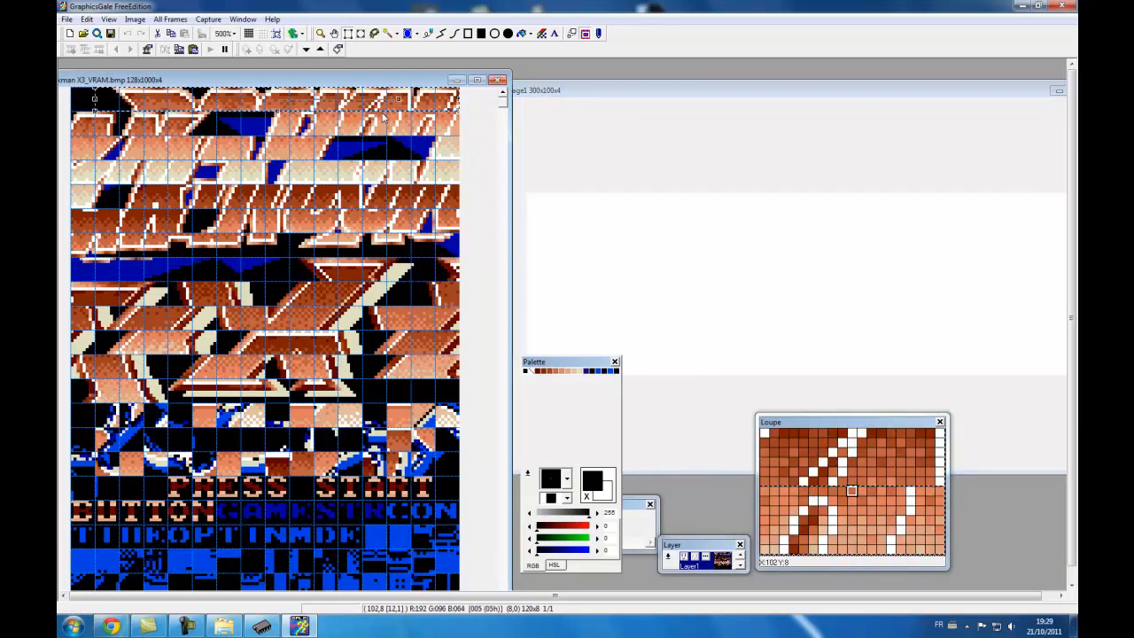
{"action": "left_click", "coordinate": [589, 97]}
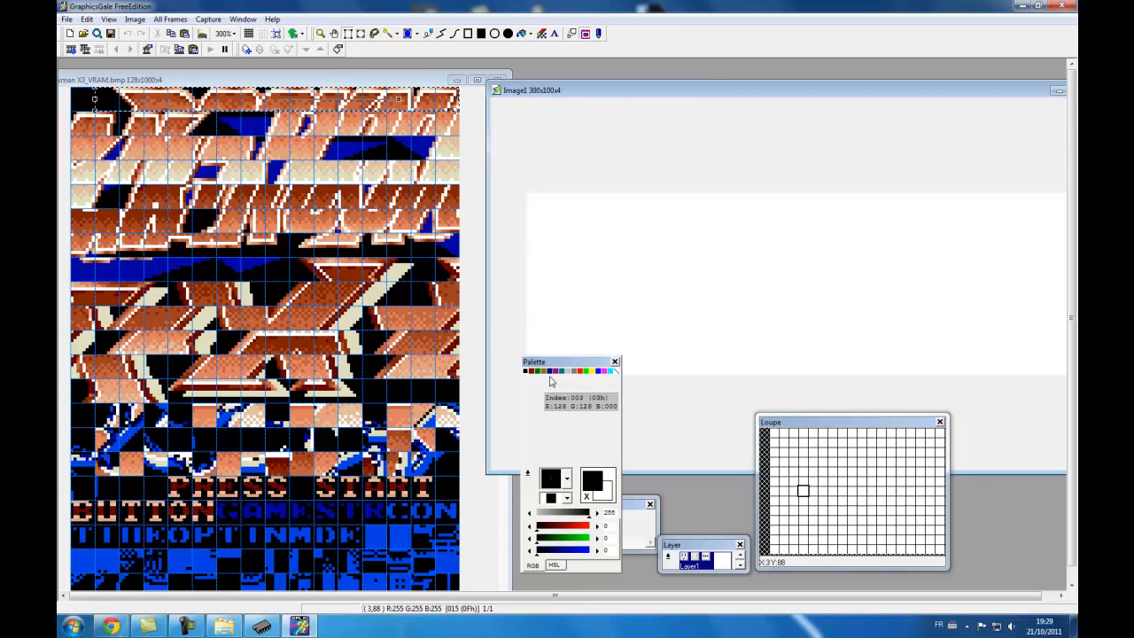
{"action": "left_click", "coordinate": [350, 85]}
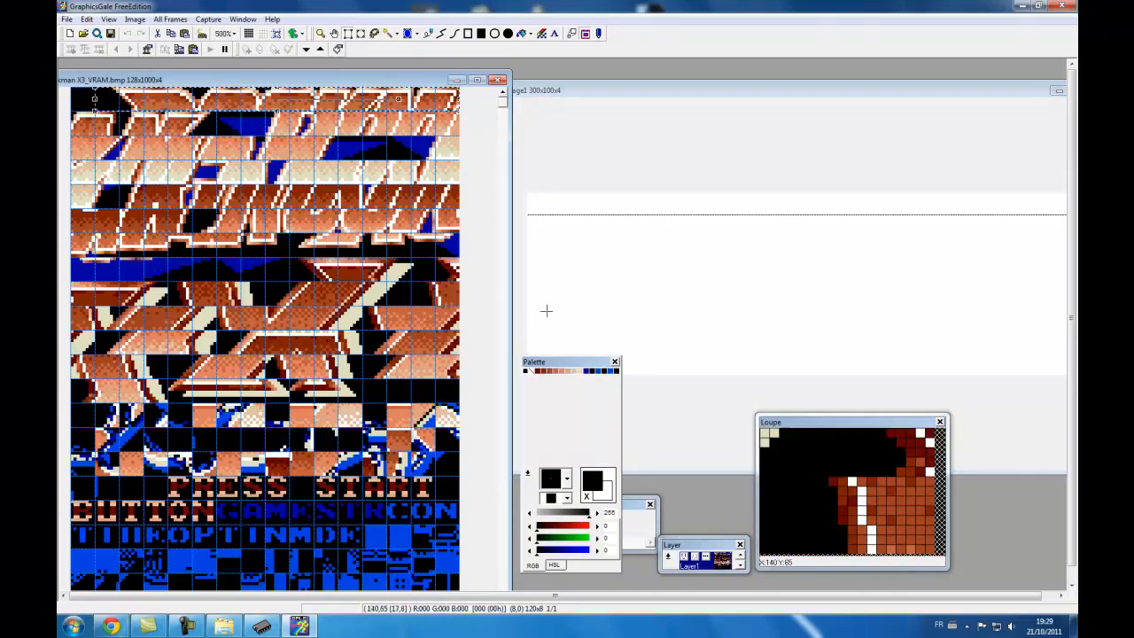
{"action": "left_click", "coordinate": [552, 133]}
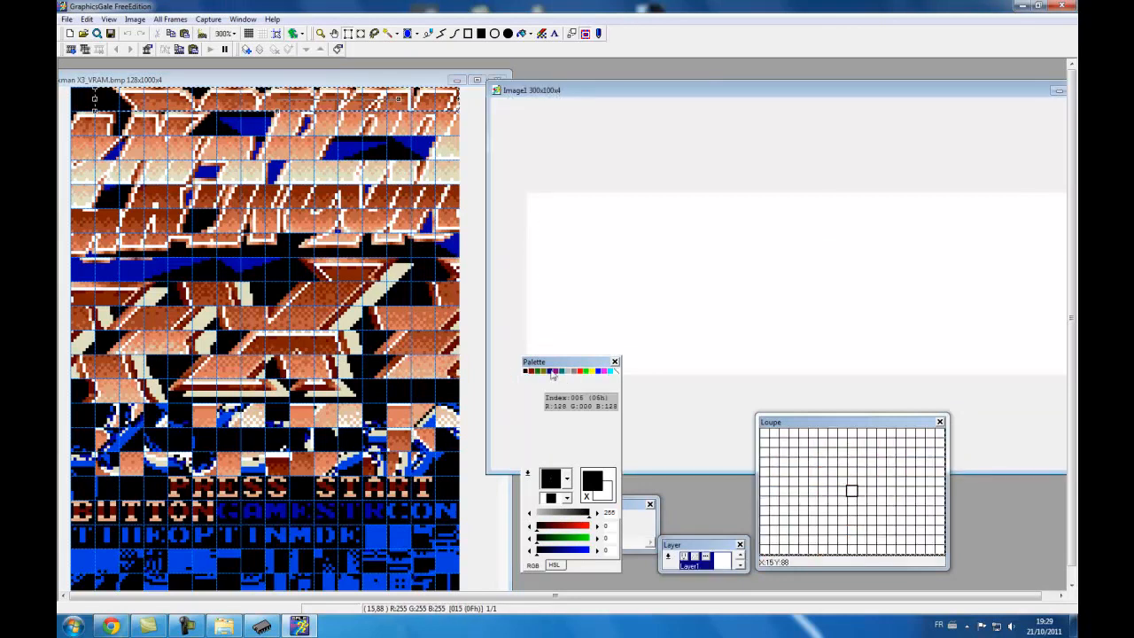
- Load the palette from the clipboard into the blank image, replacing all of its colors with matching kept enabled
{"action": "left_click_drag", "start_coordinate": [555, 363], "coordinate": [577, 308]}
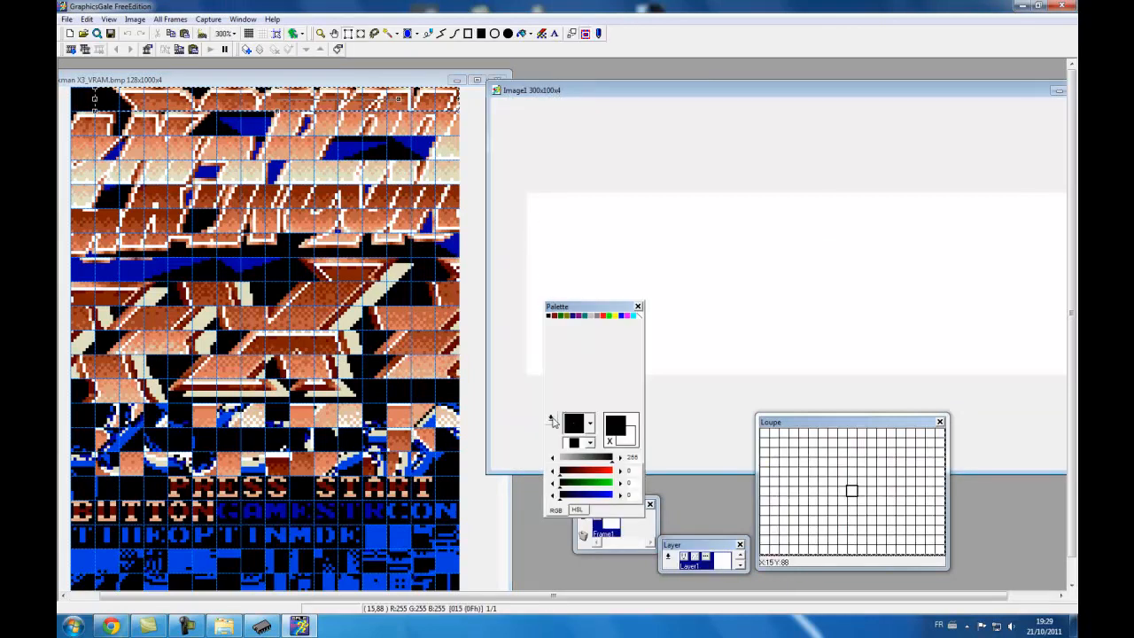
{"action": "right_click", "coordinate": [549, 424]}
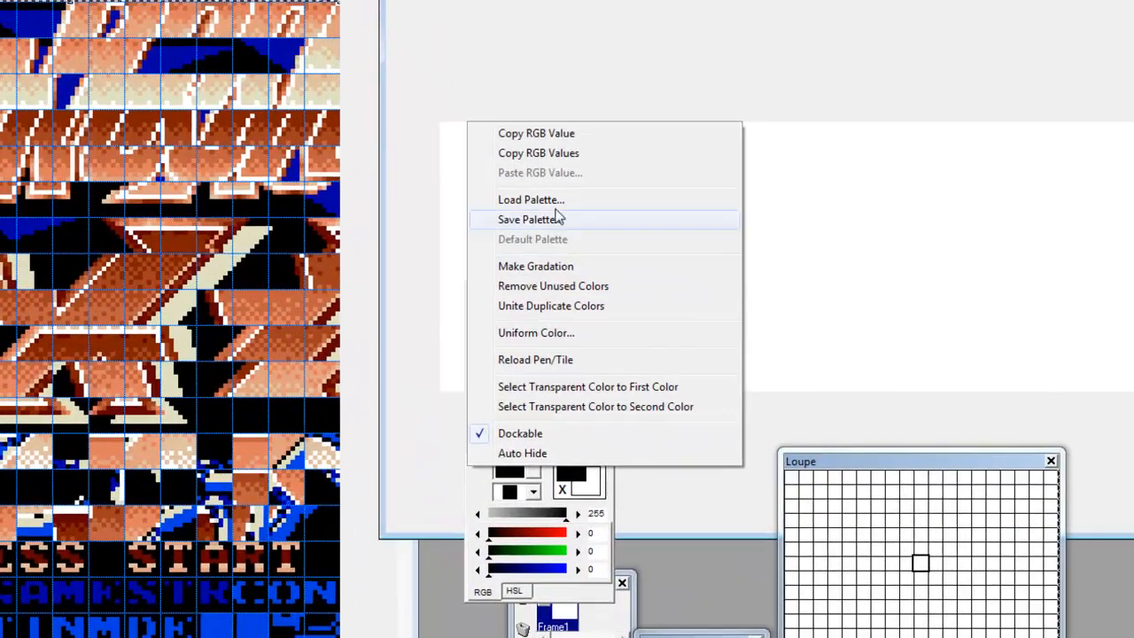
{"action": "left_click", "coordinate": [592, 246]}
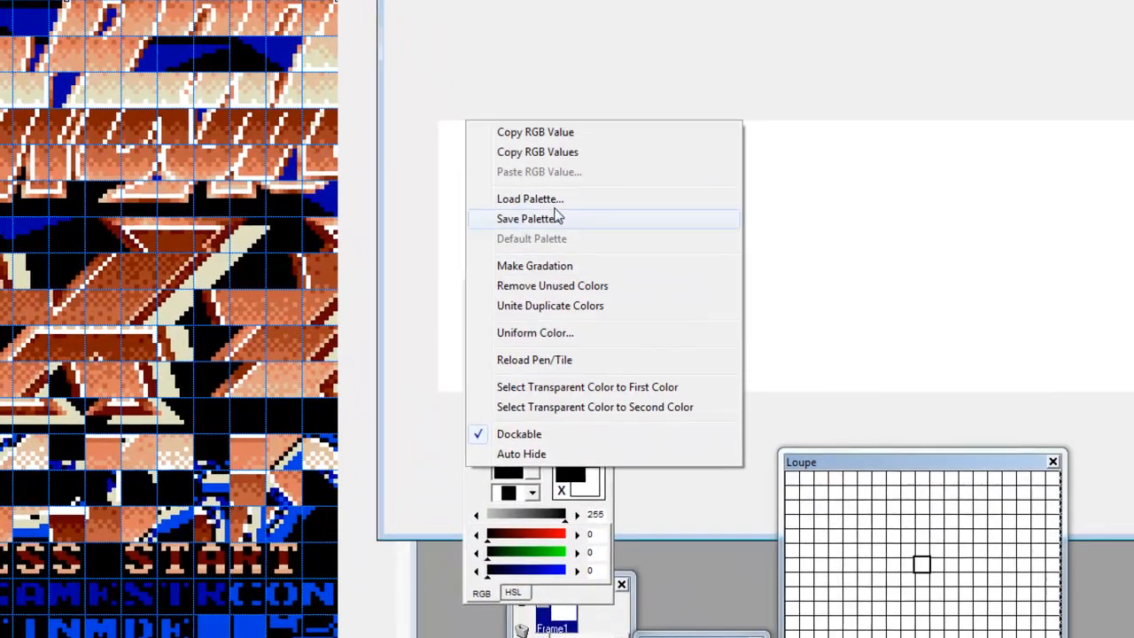
{"action": "left_click", "coordinate": [361, 423]}
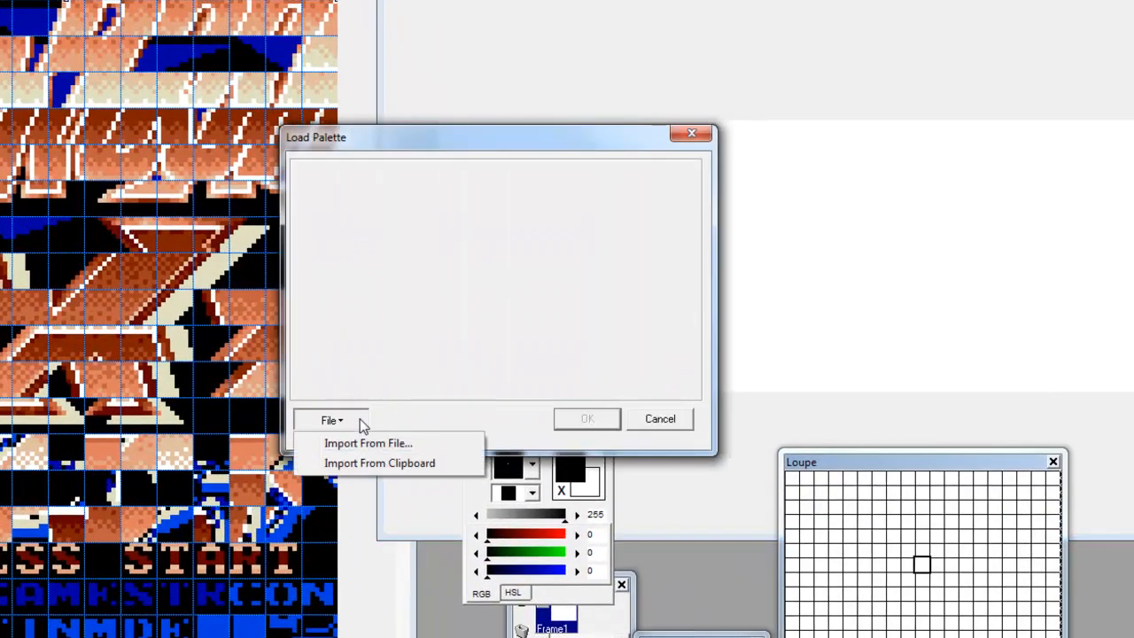
{"action": "left_click", "coordinate": [391, 476]}
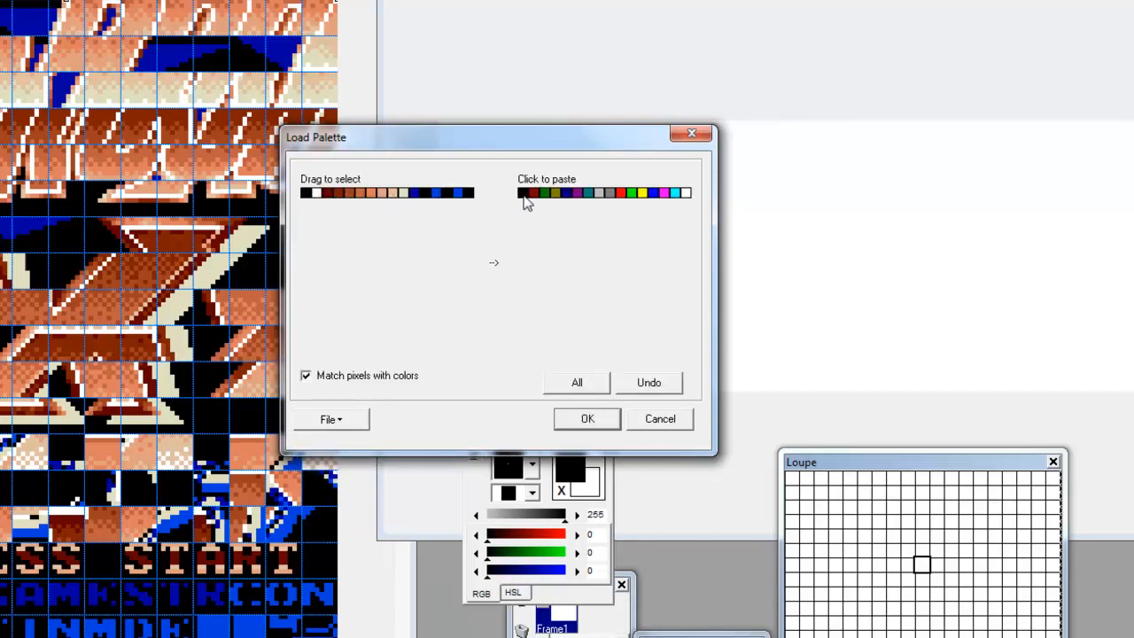
{"action": "left_click", "coordinate": [578, 384]}
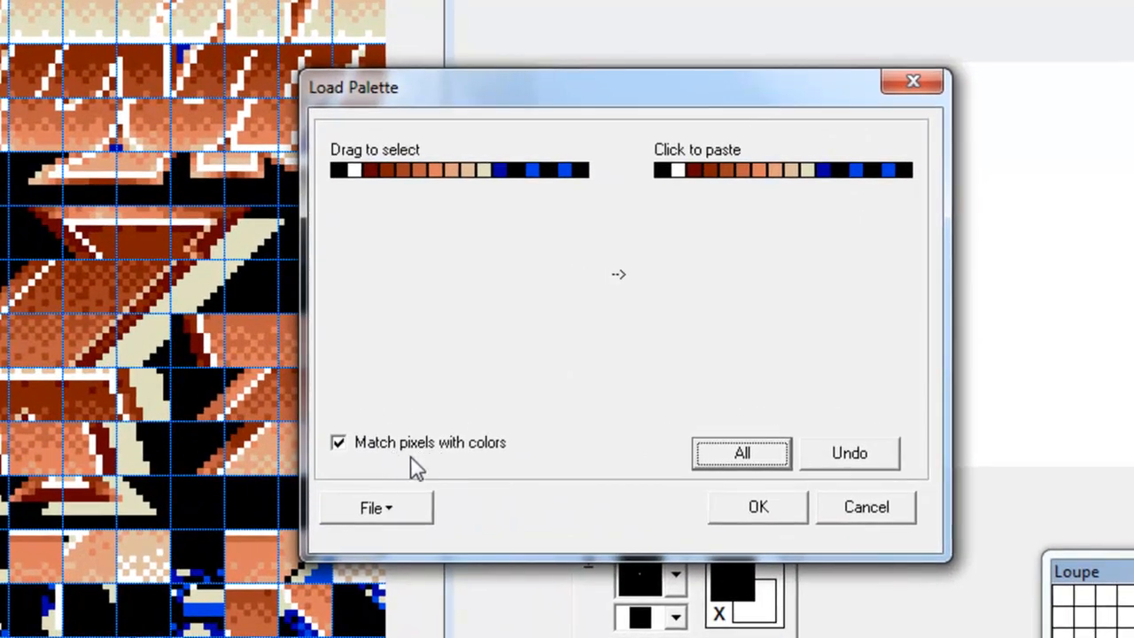
{"action": "left_click", "coordinate": [759, 514]}
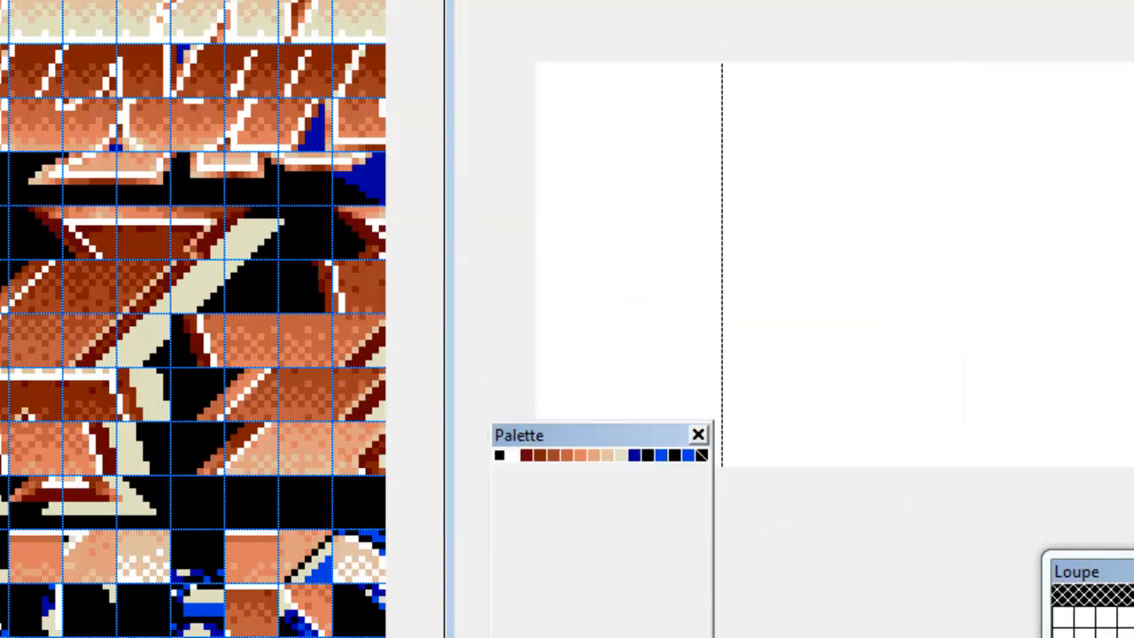
- Paste the copied 120x8 tile strip into the blank image, enlarge its view and move its window away from the VRAM image
{"action": "key", "text": "ctrl+v"}
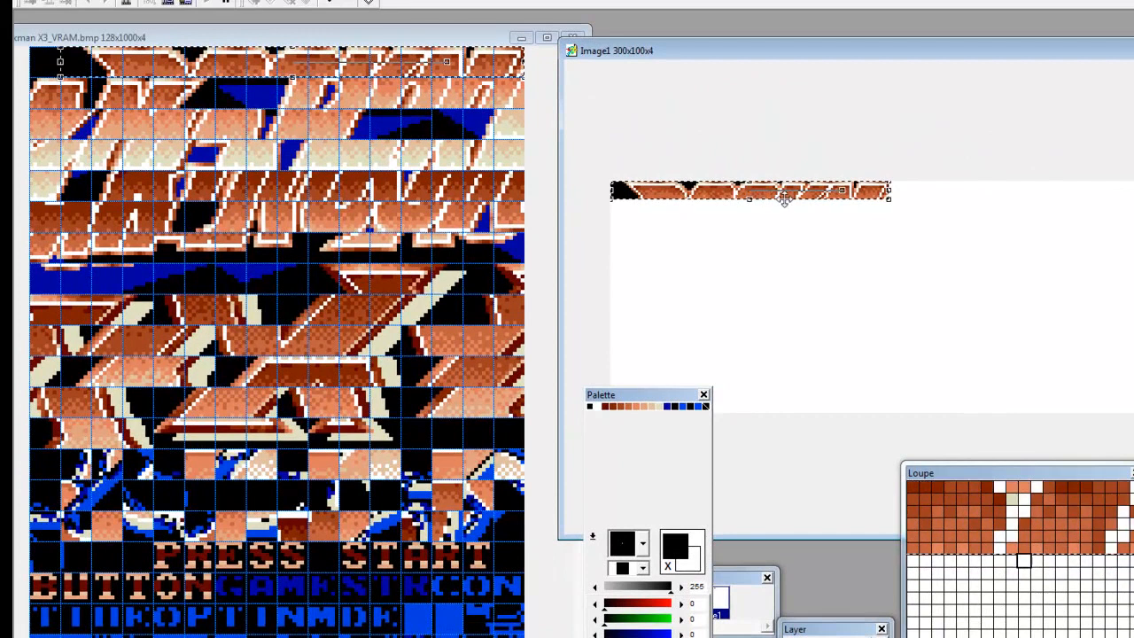
{"action": "left_click", "coordinate": [739, 241]}
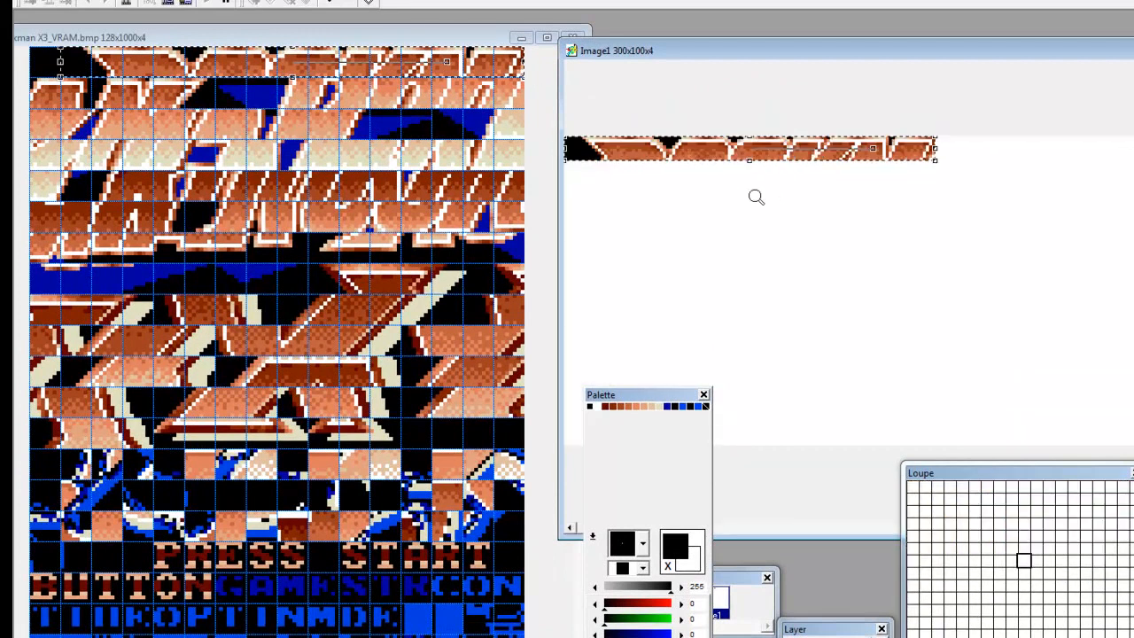
{"action": "left_click_drag", "start_coordinate": [717, 50], "coordinate": [787, 50]}
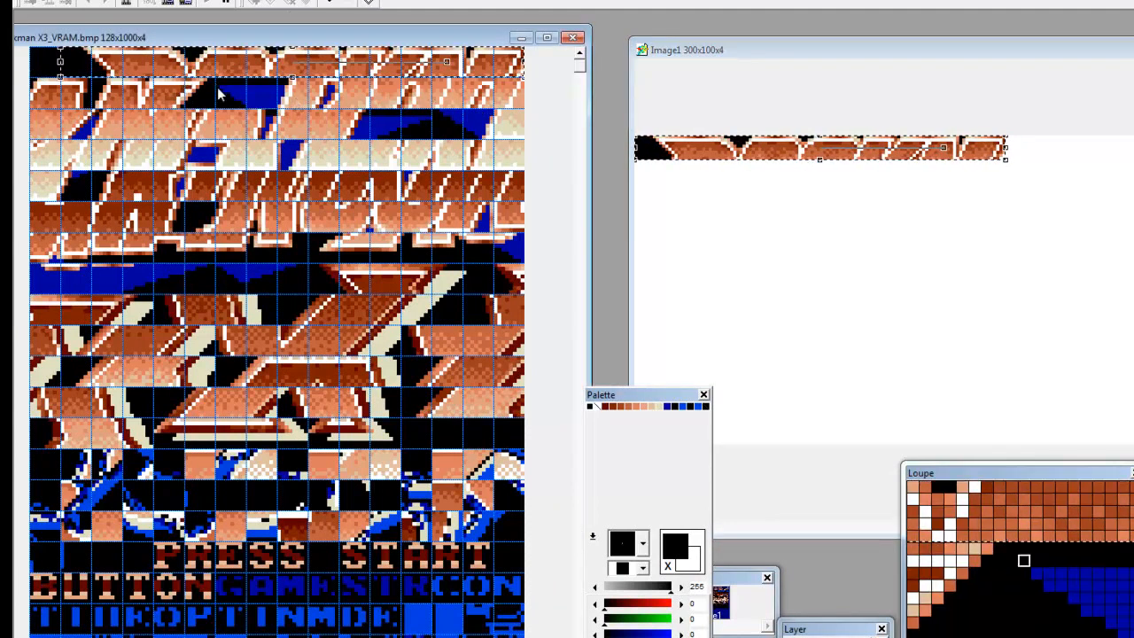
- Display an 8x8 grid over the new image and move the pasted strip three tiles right along the first row
{"action": "left_click", "coordinate": [27, 79]}
{"action": "left_click_drag", "start_coordinate": [26, 79], "coordinate": [216, 637]}
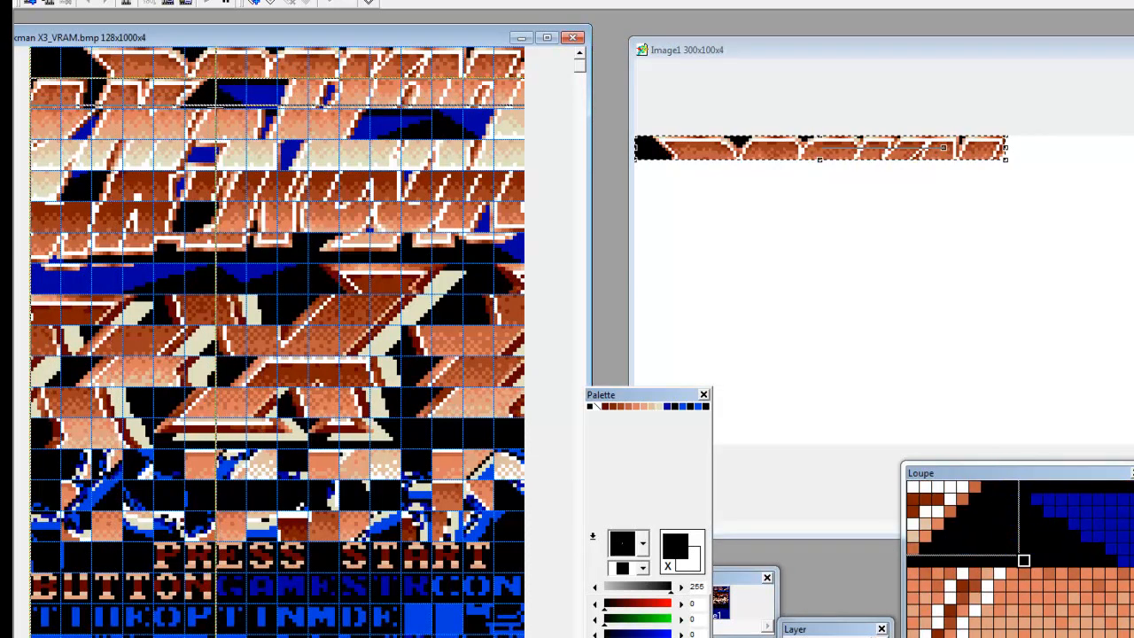
{"action": "left_click", "coordinate": [662, 151]}
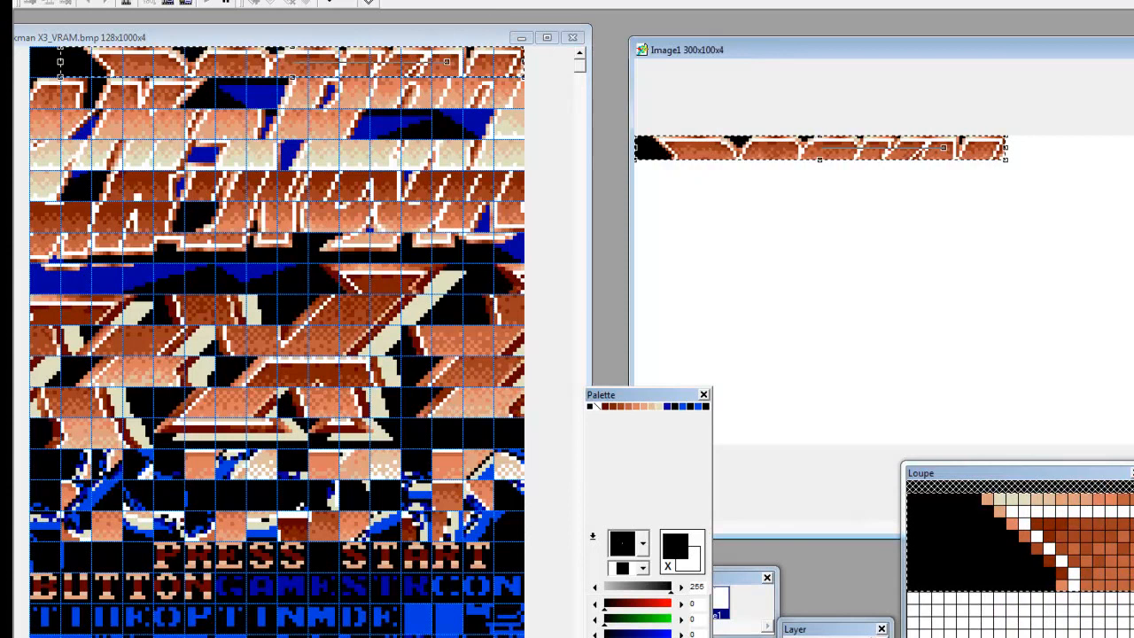
{"action": "left_click", "coordinate": [290, 3]}
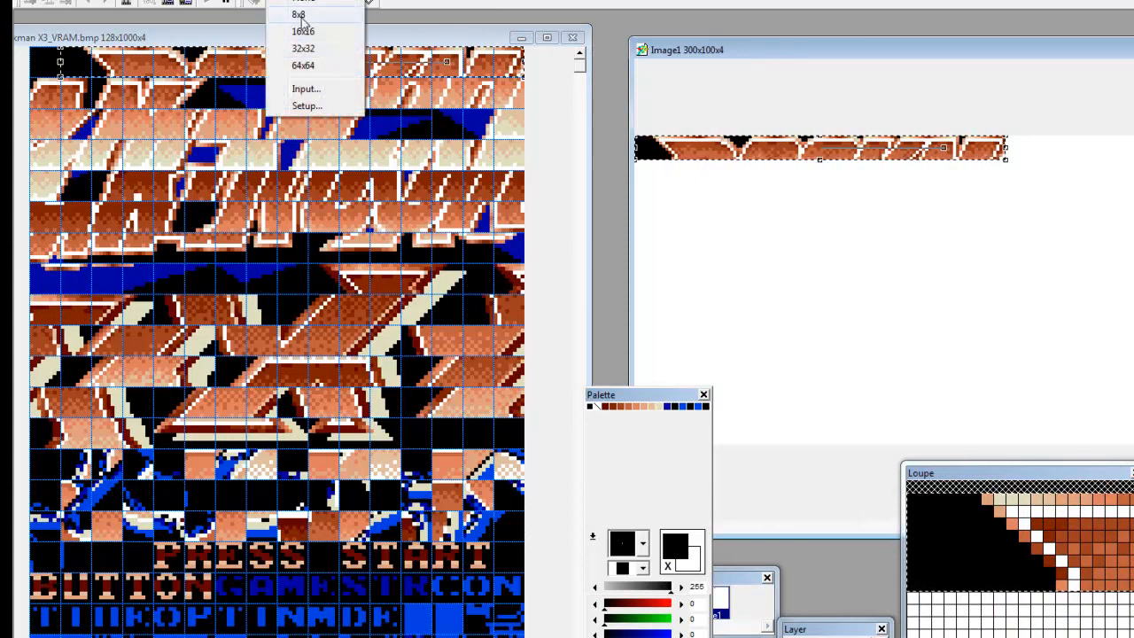
{"action": "left_click", "coordinate": [306, 21]}
{"action": "left_click_drag", "start_coordinate": [780, 153], "coordinate": [808, 154]}
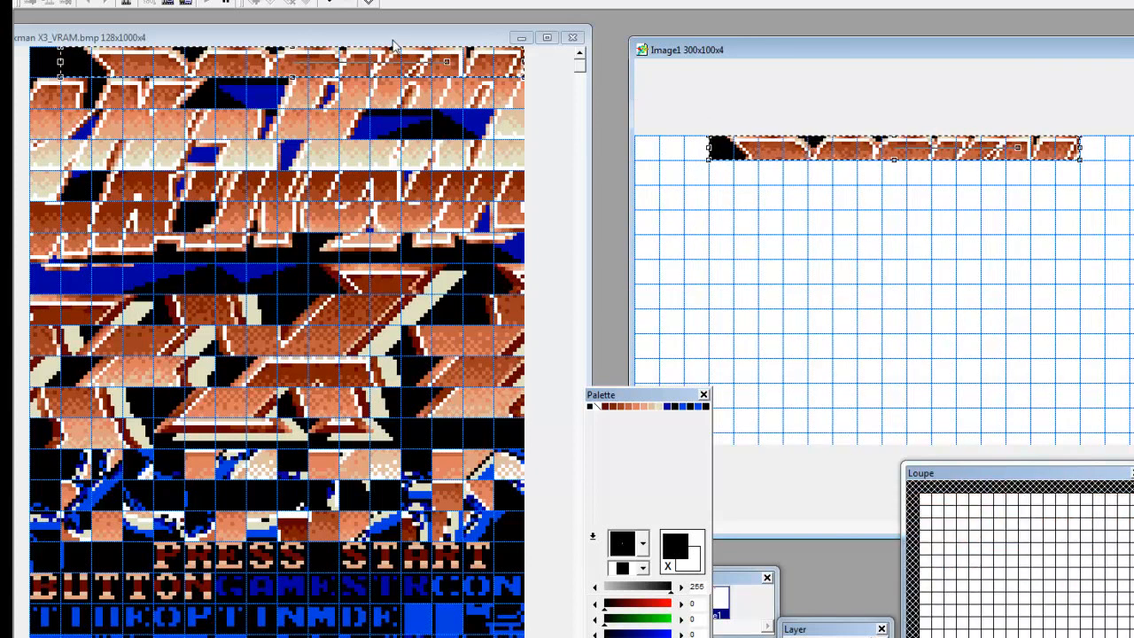
- Copy the first six tiles of the VRAM image's second row and join them to the strip's right end in the new image
{"action": "left_click", "coordinate": [354, 169]}
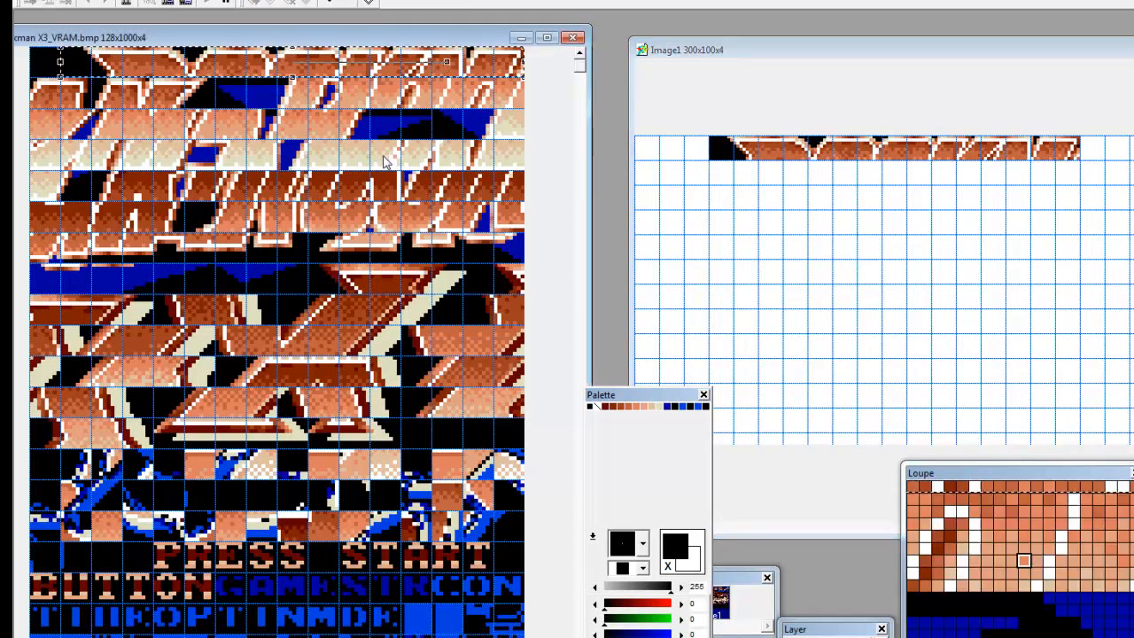
{"action": "left_click_drag", "start_coordinate": [32, 78], "coordinate": [215, 104]}
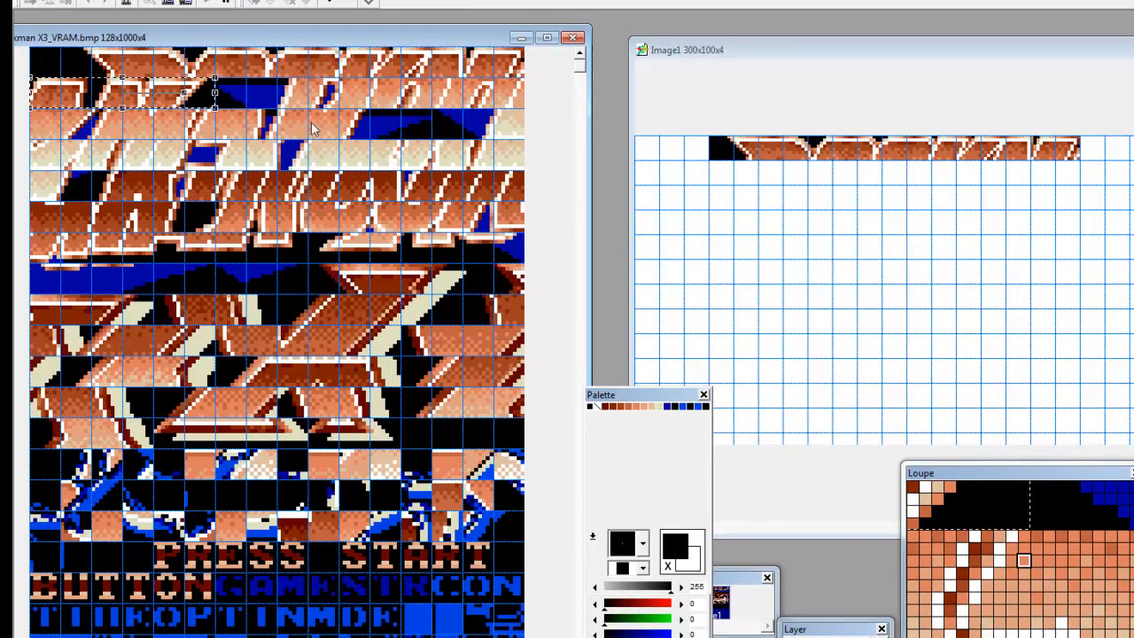
{"action": "left_click", "coordinate": [745, 57]}
{"action": "key", "text": "ctrl+v"}
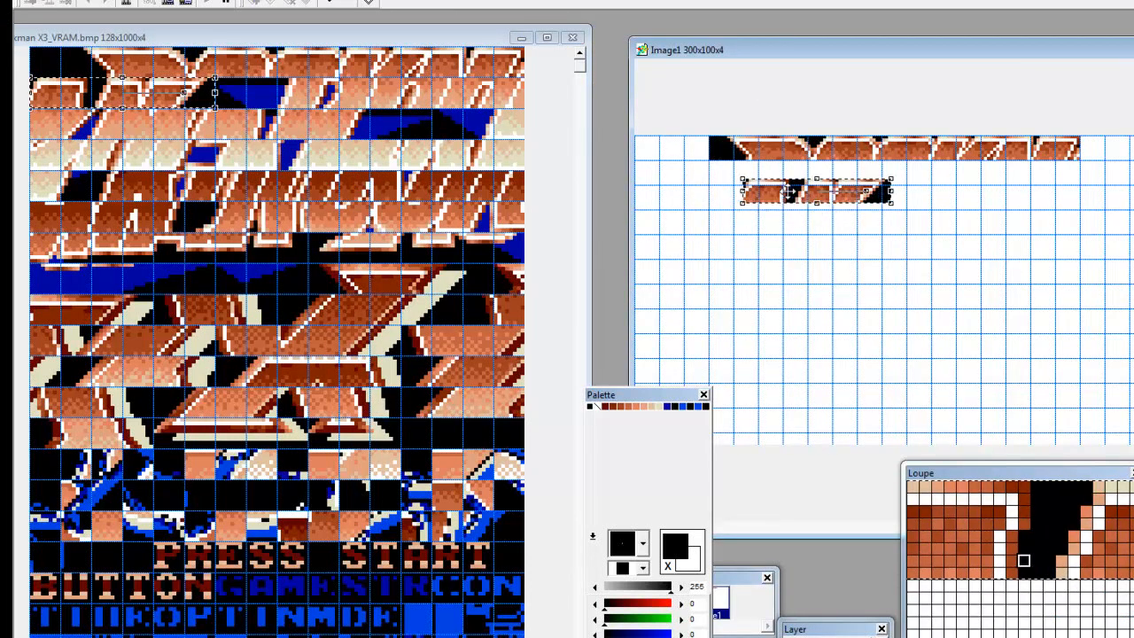
{"action": "left_click_drag", "start_coordinate": [744, 191], "coordinate": [1118, 153]}
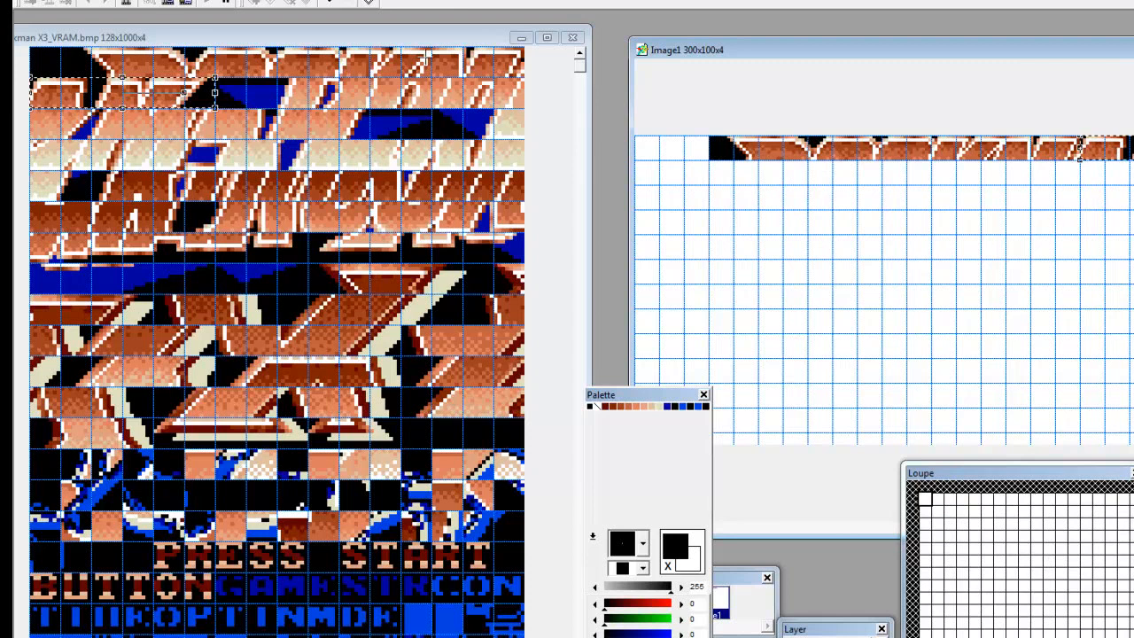
{"action": "left_click", "coordinate": [496, 115]}
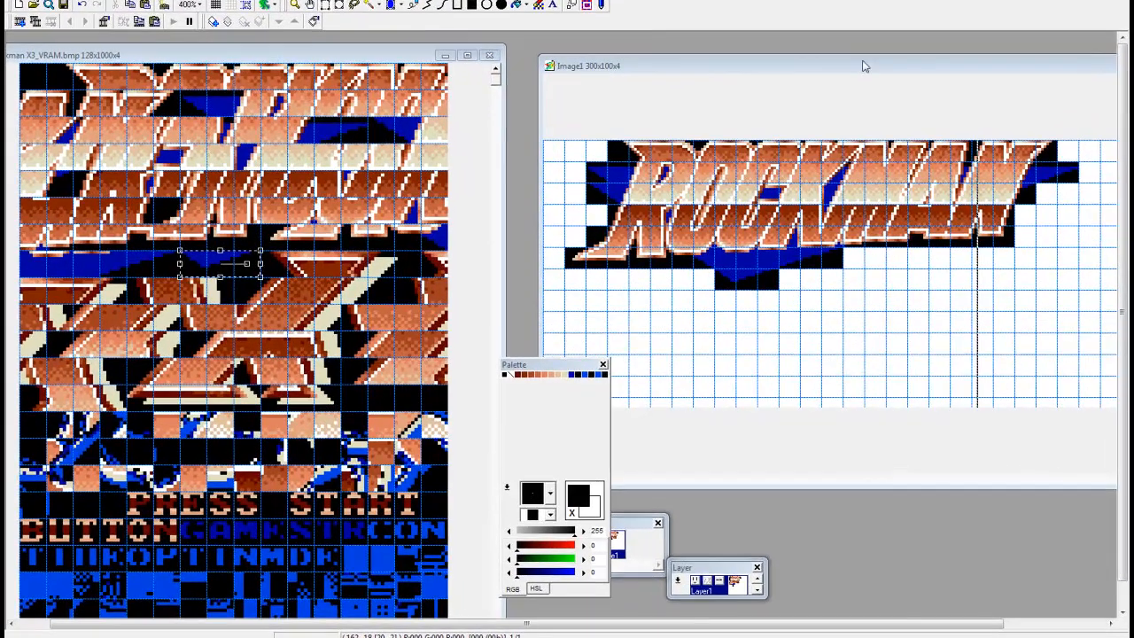
- Zoom the assembled ROCKMAN logo to 600% and reposition its window over part of the VRAM image
{"action": "left_click_drag", "start_coordinate": [837, 89], "coordinate": [719, 107]}
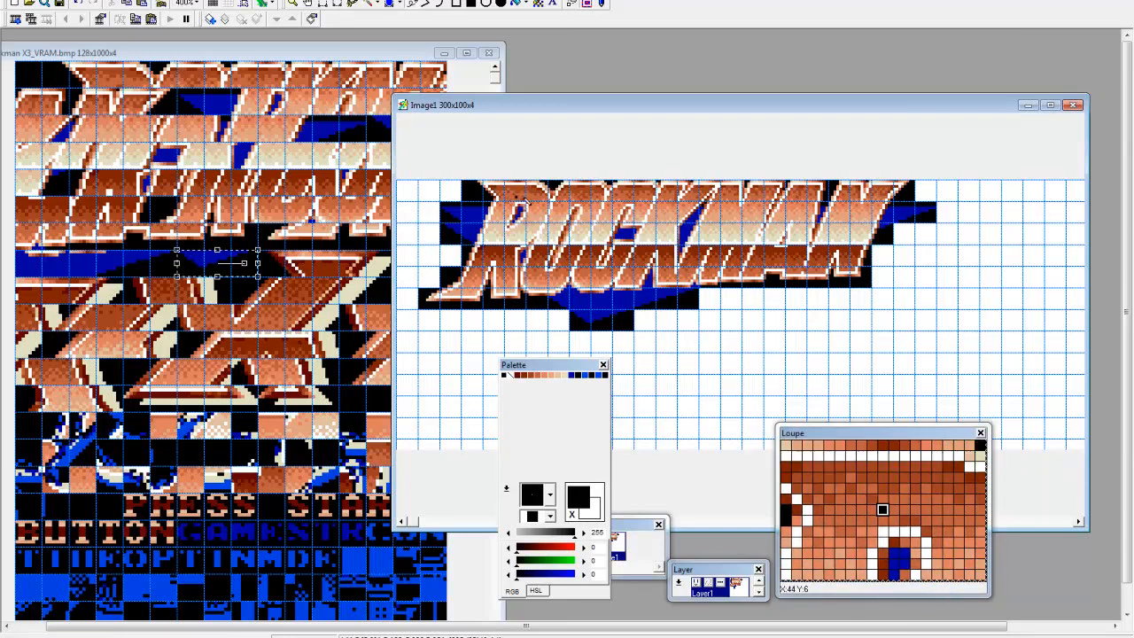
{"action": "left_click", "coordinate": [307, 7]}
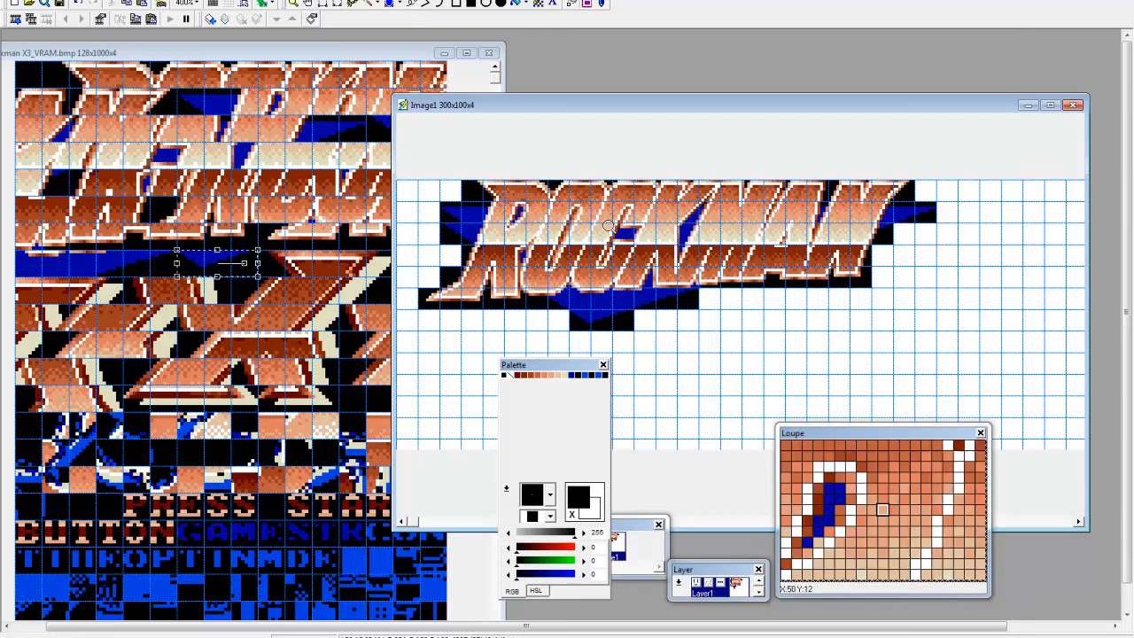
{"action": "left_click", "coordinate": [551, 200]}
{"action": "left_click", "coordinate": [551, 200]}
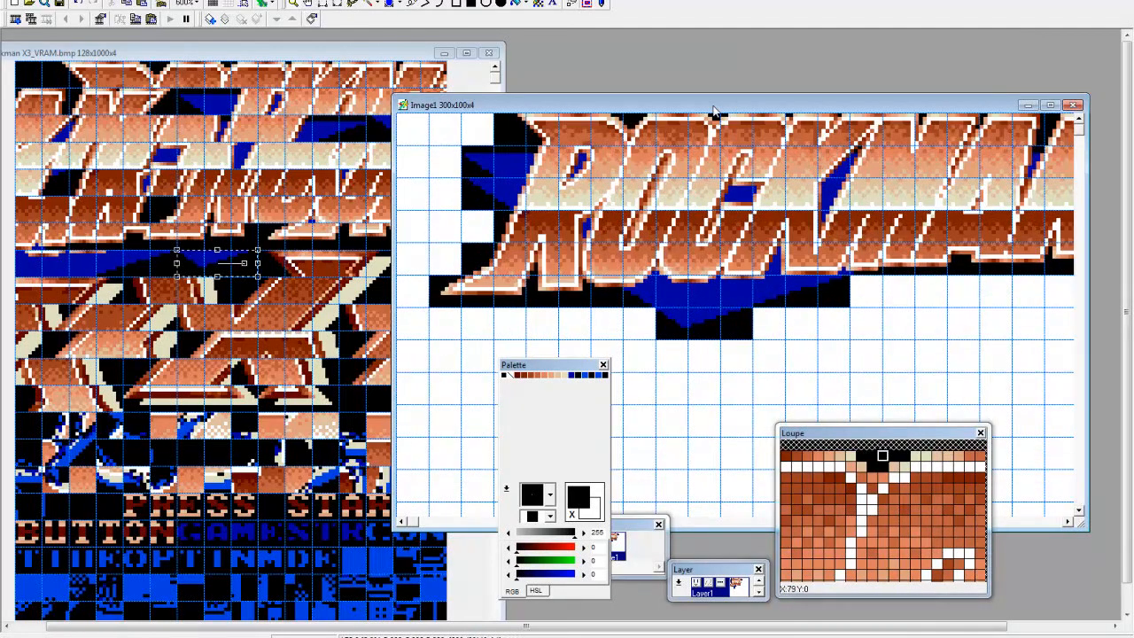
{"action": "left_click_drag", "start_coordinate": [726, 108], "coordinate": [636, 112]}
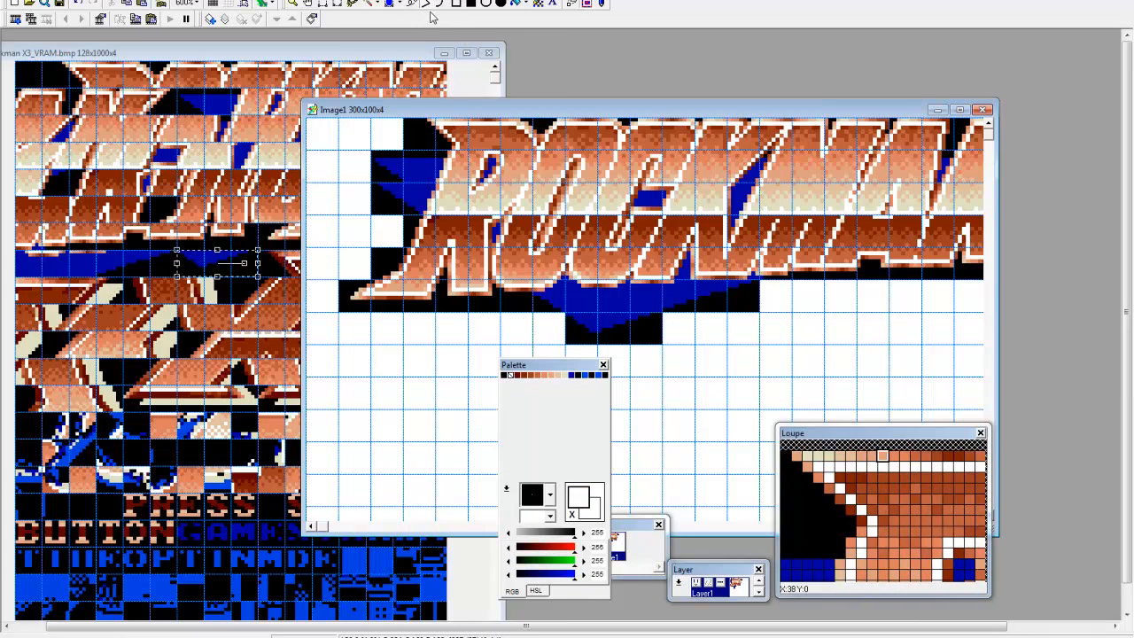
- Paint over the white-outlined blue hole inside the logo's letter R, using the surrounding orange shades
{"action": "right_click", "coordinate": [483, 156]}
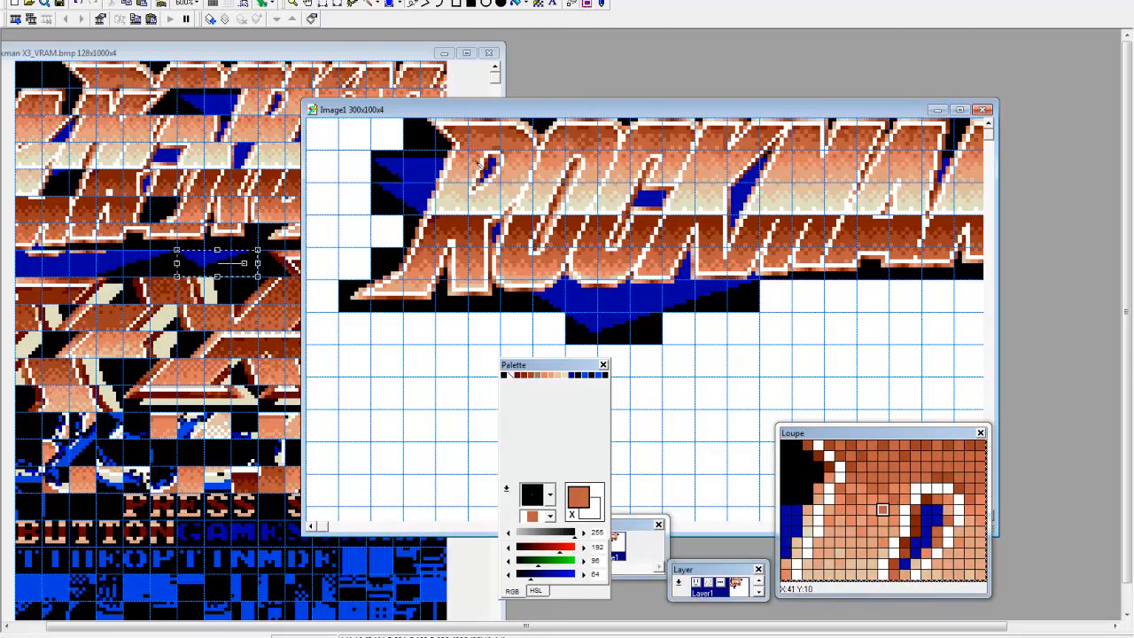
{"action": "left_click", "coordinate": [484, 162]}
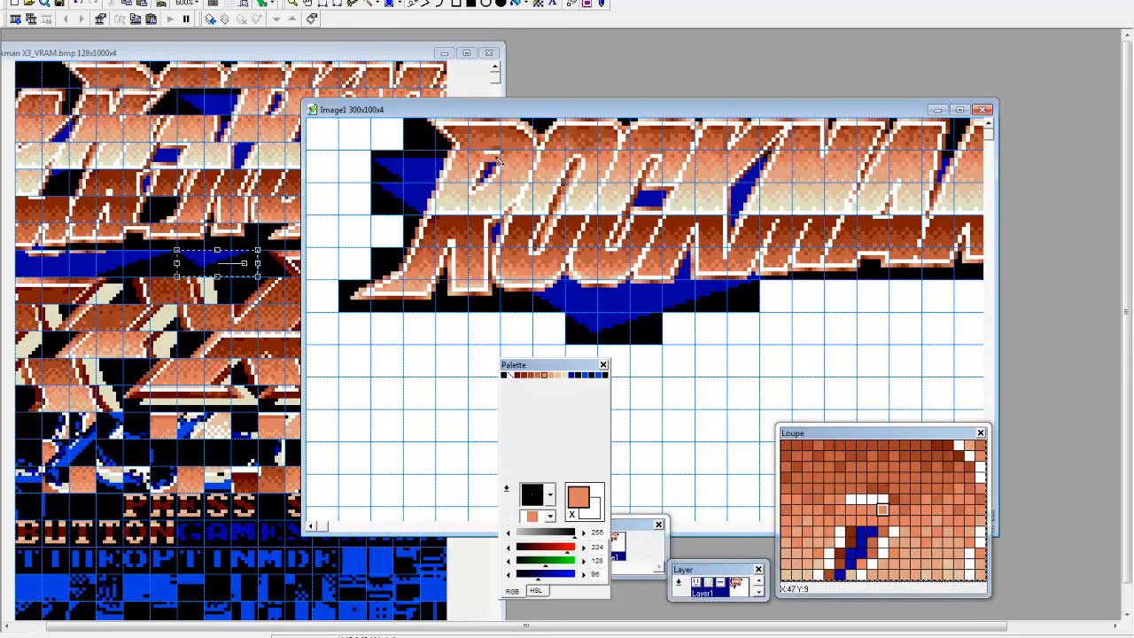
{"action": "left_click", "coordinate": [478, 172]}
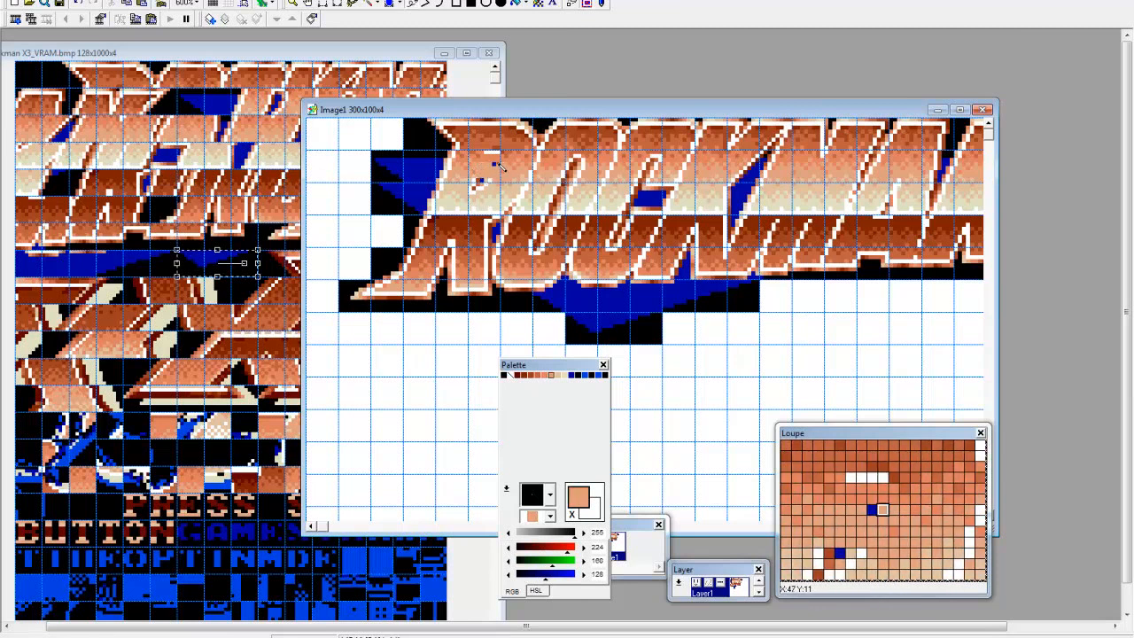
{"action": "left_click", "coordinate": [472, 188]}
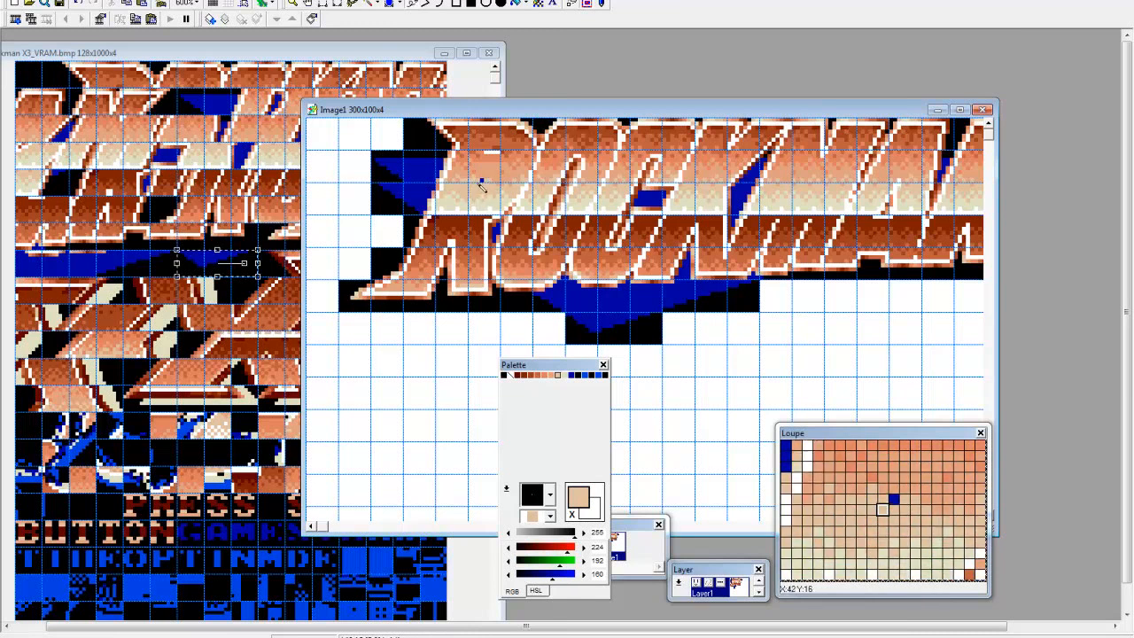
{"action": "left_click", "coordinate": [493, 156]}
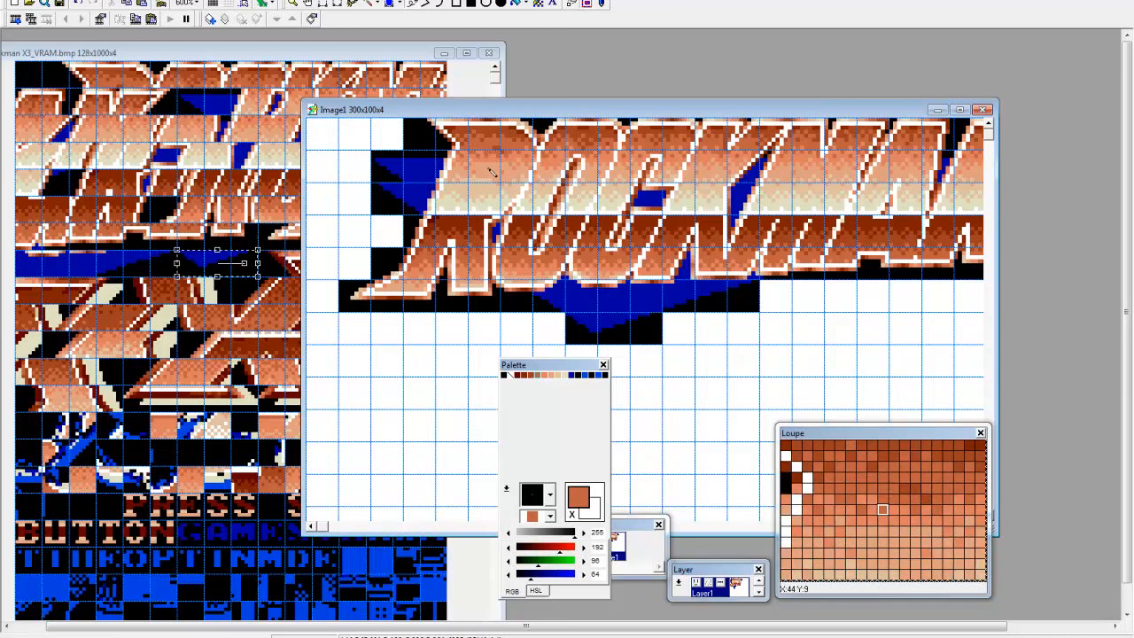
- Blend the dithered shading in the R's filled area, paint over its lower blue gap and reshape its legs with white outlines
{"action": "left_click", "coordinate": [497, 165]}
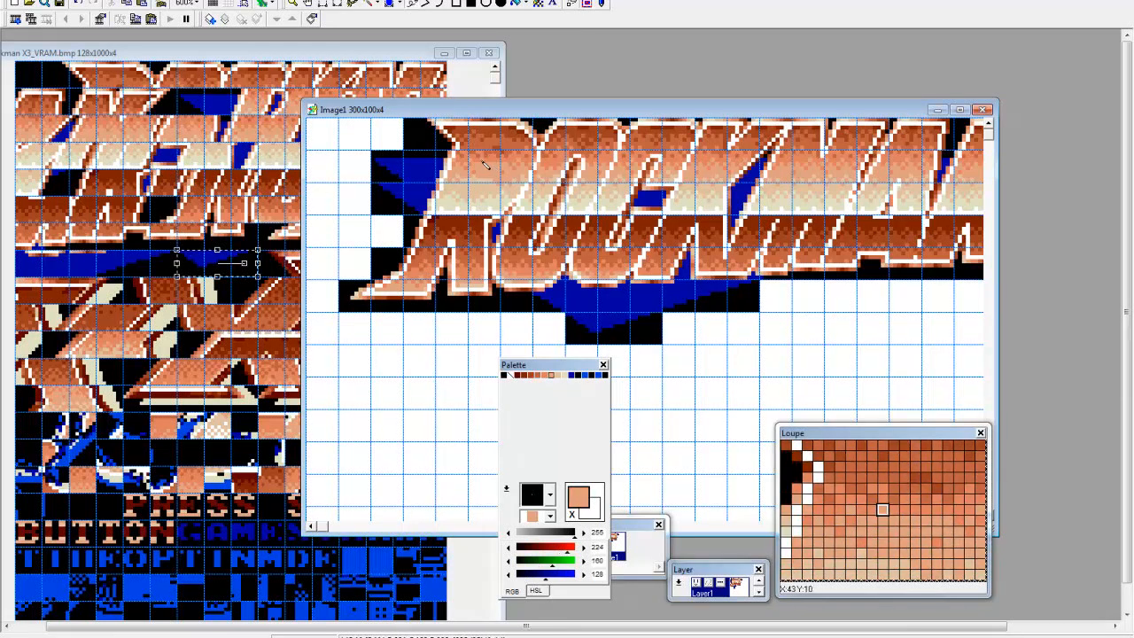
{"action": "left_click", "coordinate": [486, 169]}
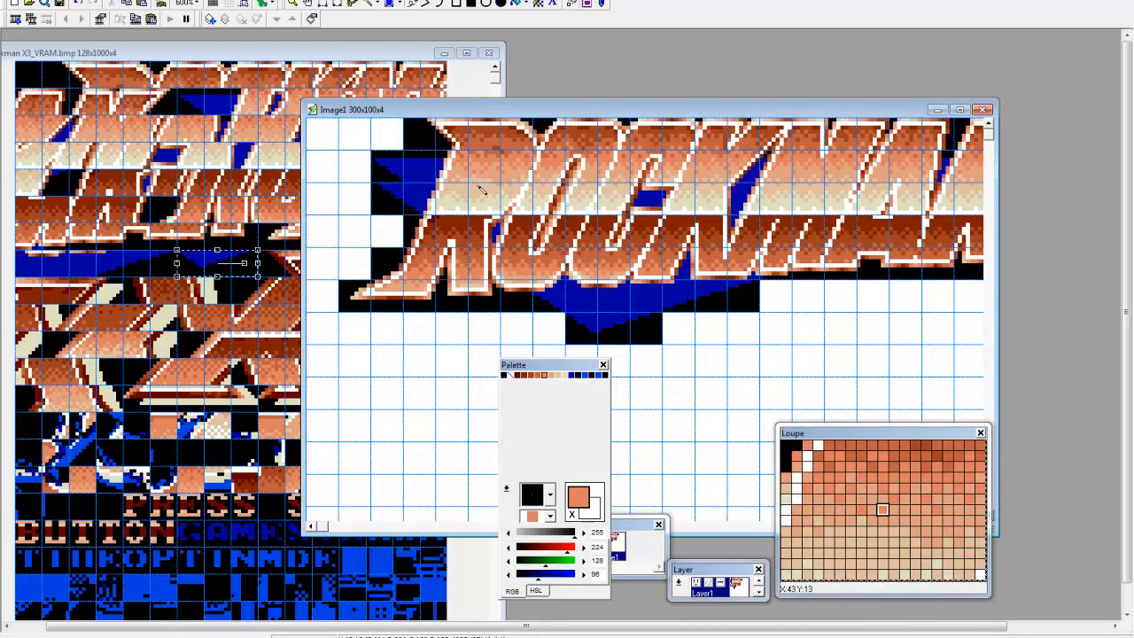
{"action": "left_click", "coordinate": [495, 182]}
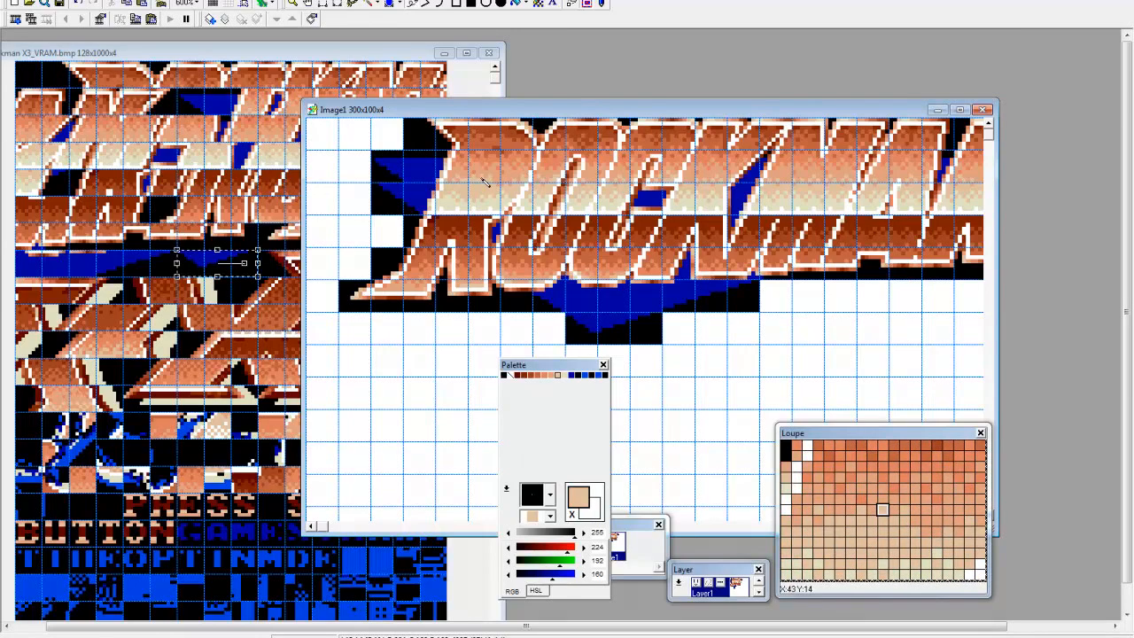
{"action": "left_click", "coordinate": [500, 239]}
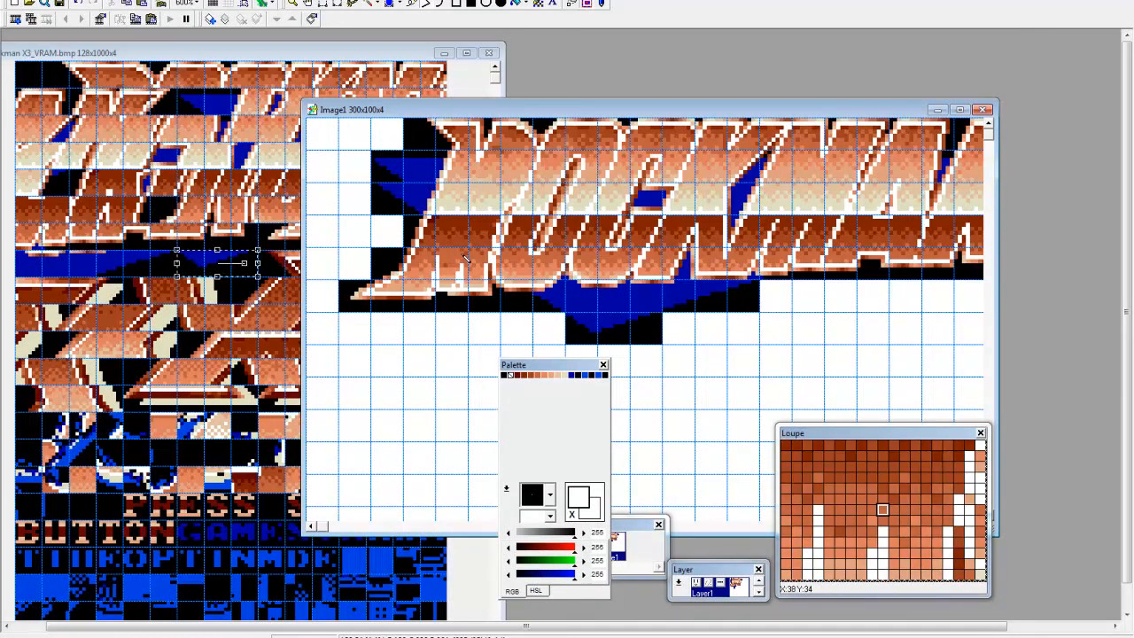
- Rearrange the logo and VRAM image windows, leaving the logo window overlapping the VRAM image
{"action": "left_click_drag", "start_coordinate": [530, 111], "coordinate": [587, 96]}
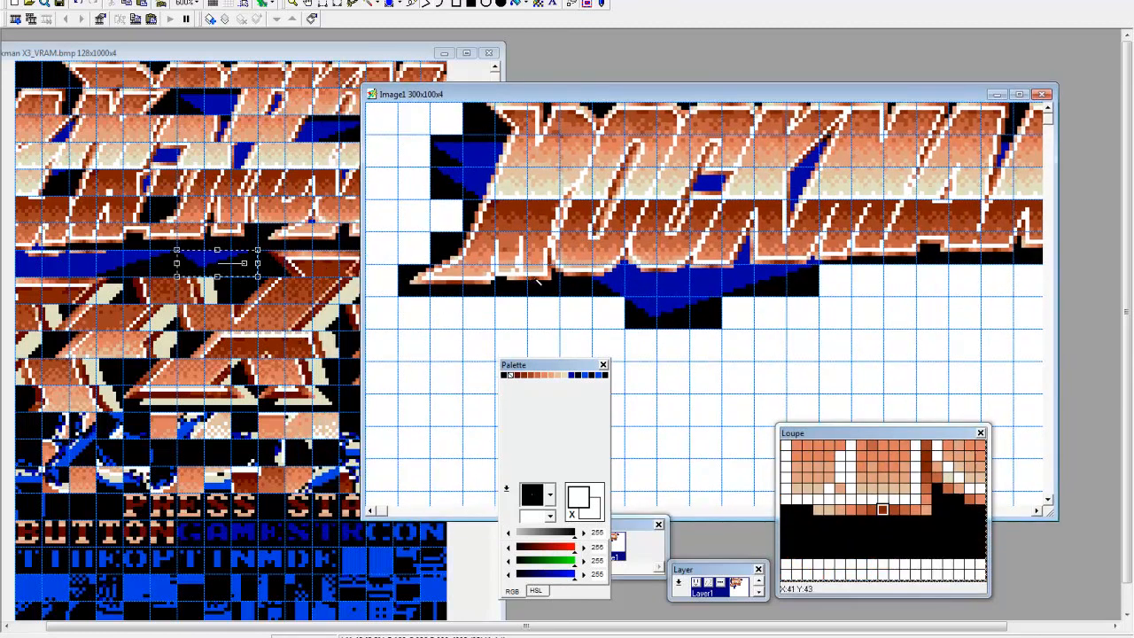
{"action": "left_click_drag", "start_coordinate": [610, 98], "coordinate": [551, 81]}
{"action": "left_click_drag", "start_coordinate": [397, 58], "coordinate": [382, 59]}
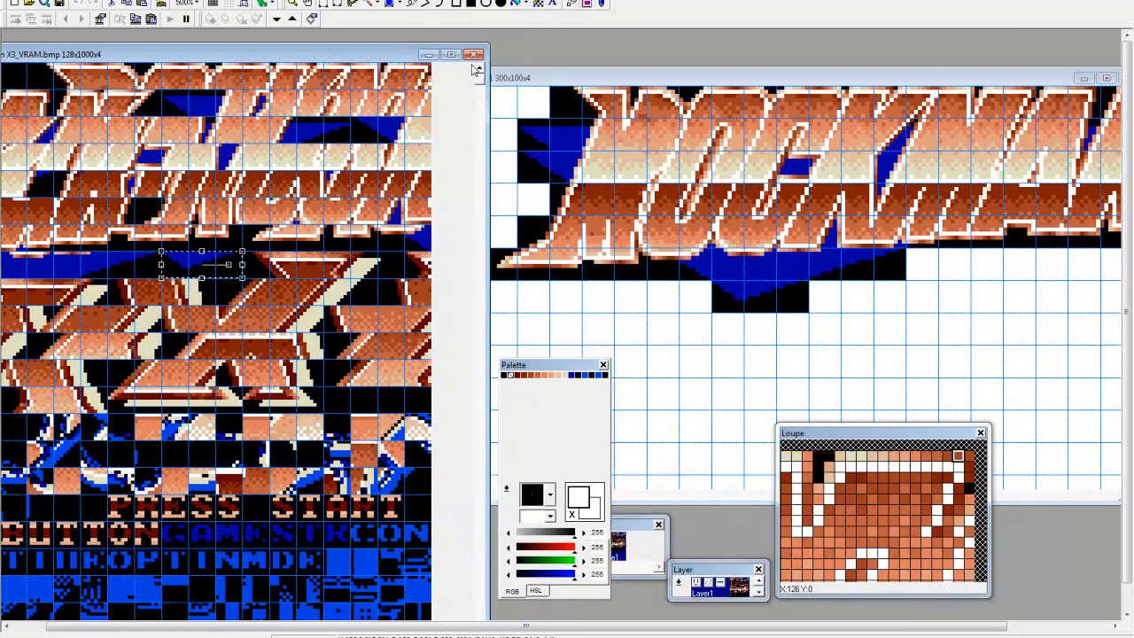
{"action": "left_click_drag", "start_coordinate": [582, 82], "coordinate": [523, 91]}
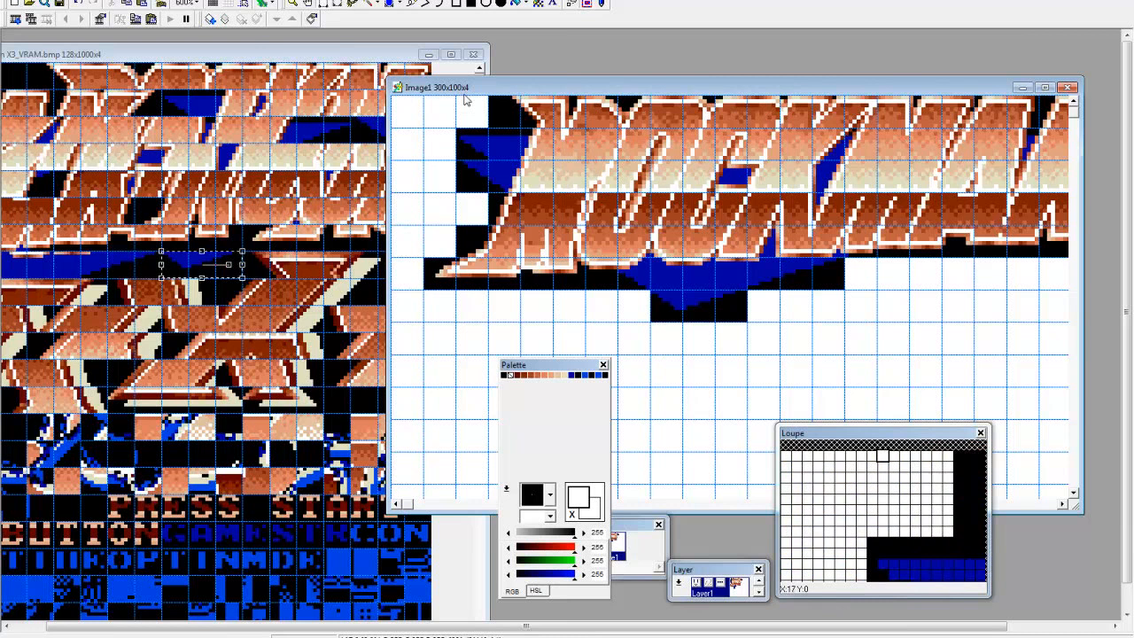
- Close the Rockman X3_VRAM image and save its changes
{"action": "left_click_drag", "start_coordinate": [504, 93], "coordinate": [561, 85]}
{"action": "left_click_drag", "start_coordinate": [298, 64], "coordinate": [355, 58]}
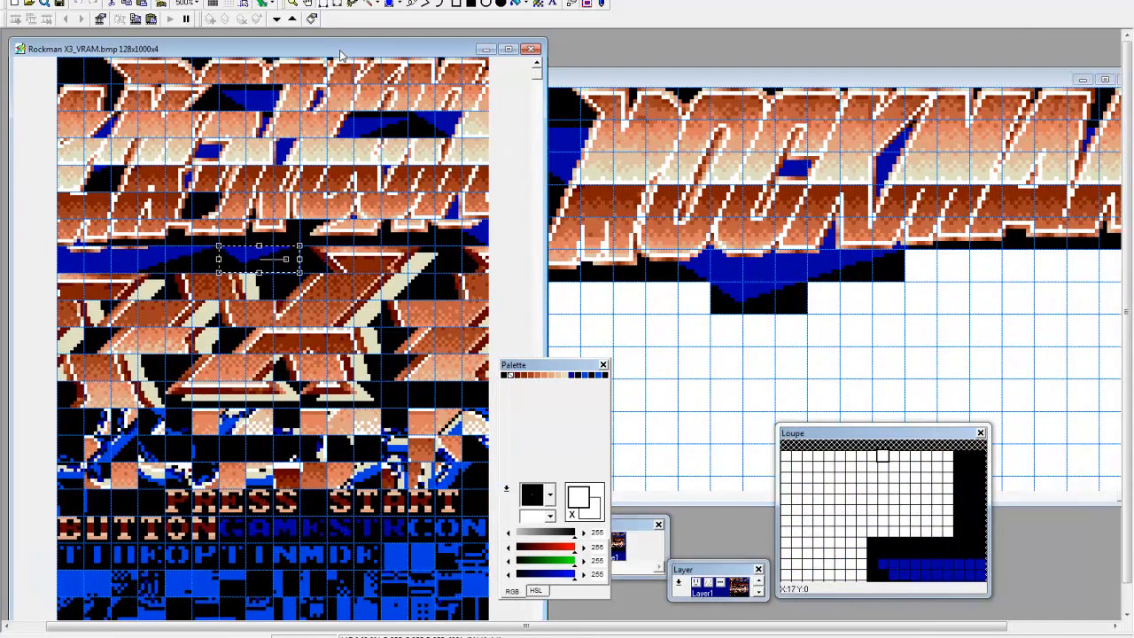
{"action": "left_click", "coordinate": [532, 49]}
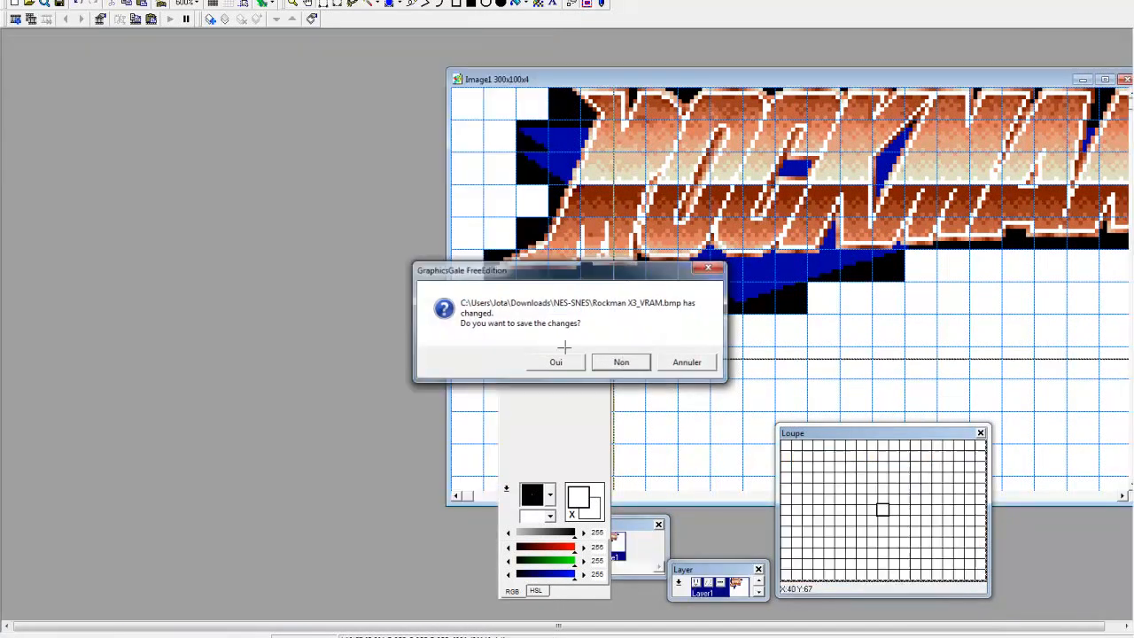
{"action": "left_click", "coordinate": [557, 359]}
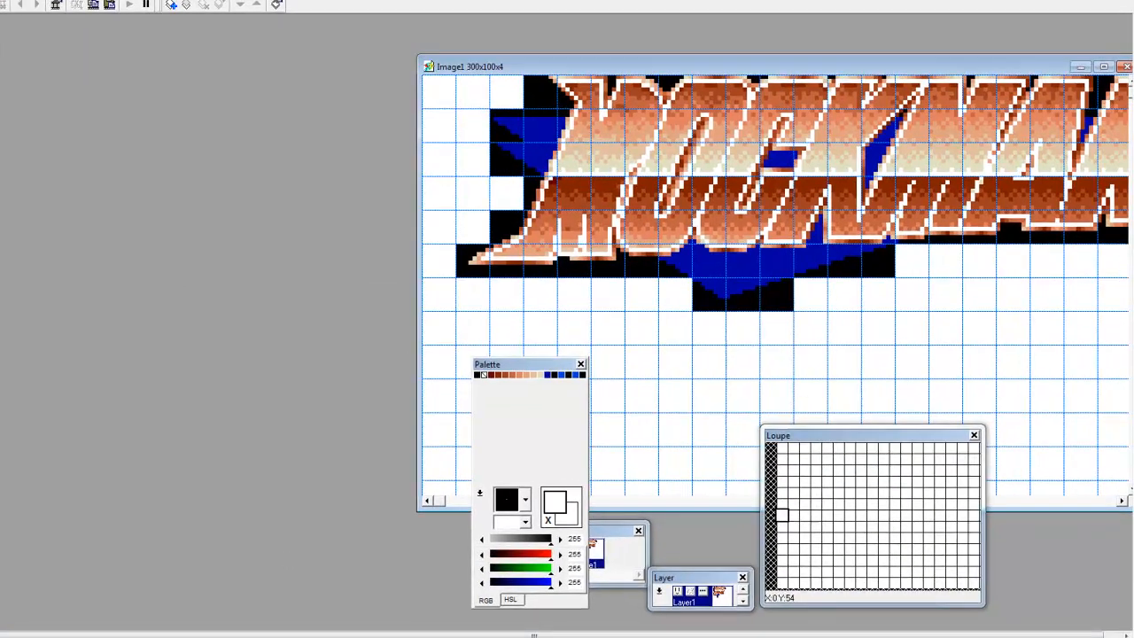
- Switch to YY-CHR and save a bitmap snapshot of the Rockman X3.bin tiles as chr000
{"action": "left_click", "coordinate": [470, 636]}
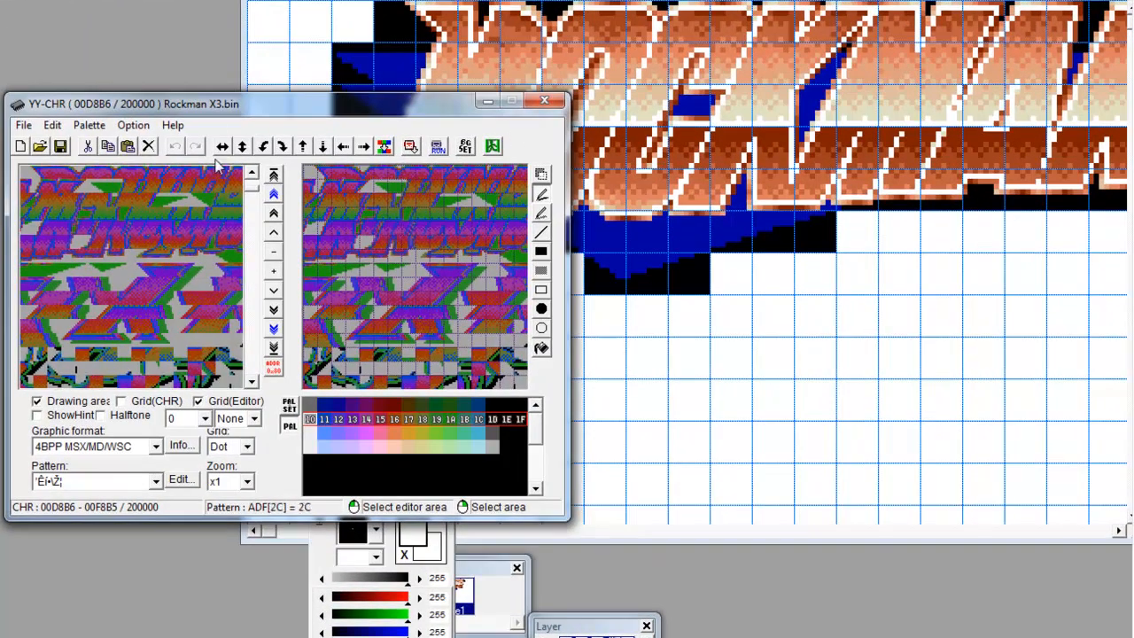
{"action": "left_click_drag", "start_coordinate": [208, 108], "coordinate": [63, 50]}
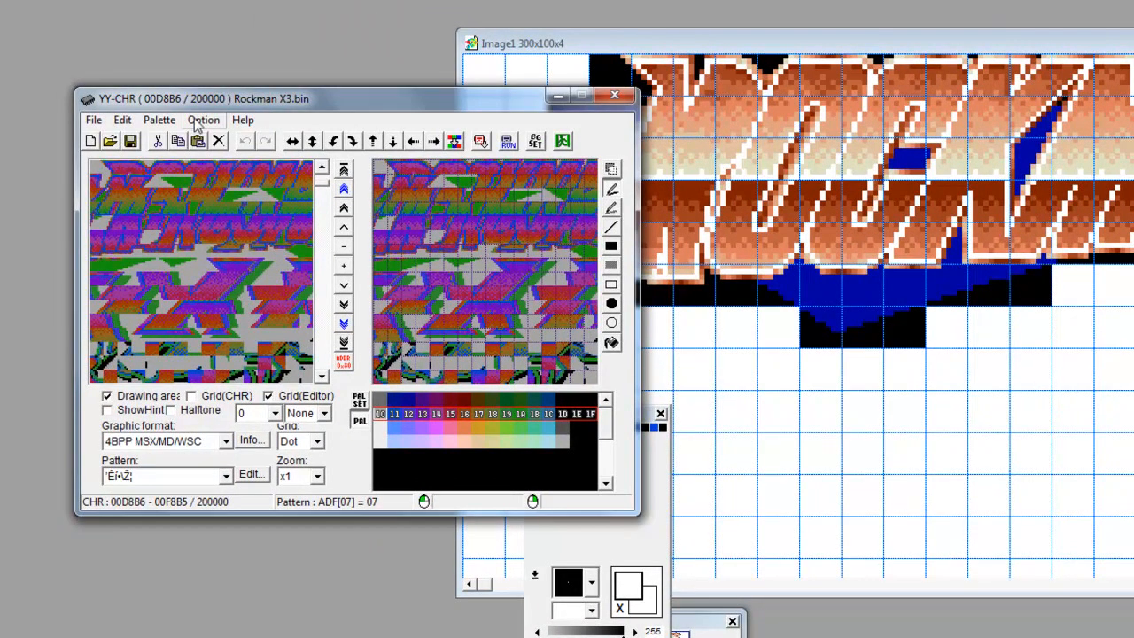
{"action": "left_click", "coordinate": [166, 121]}
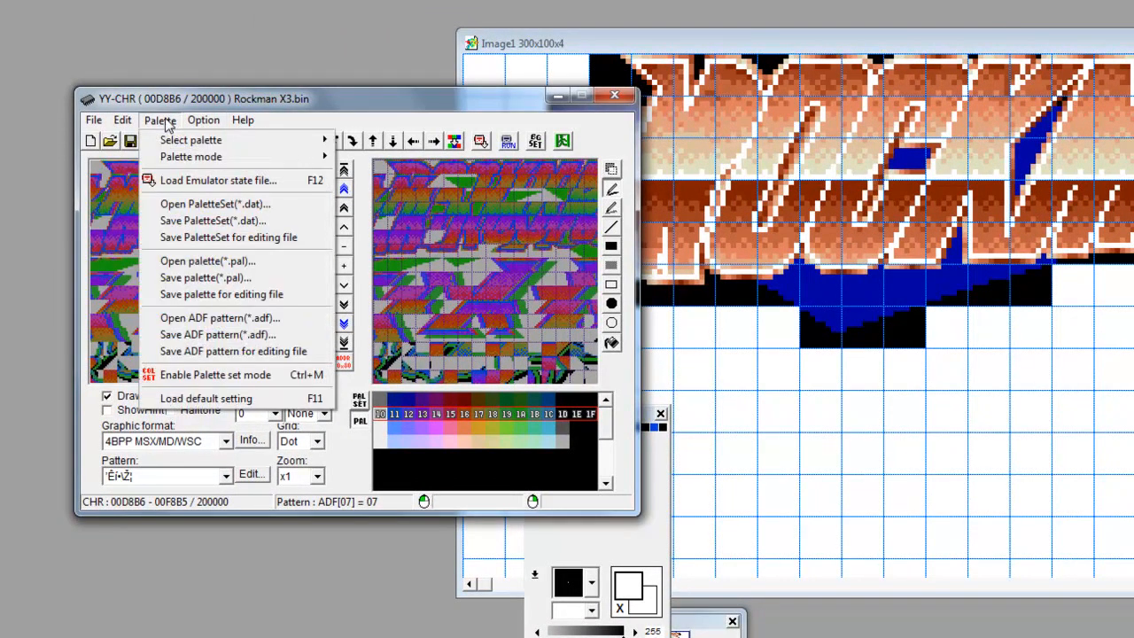
{"action": "mouse_move", "coordinate": [98, 124]}
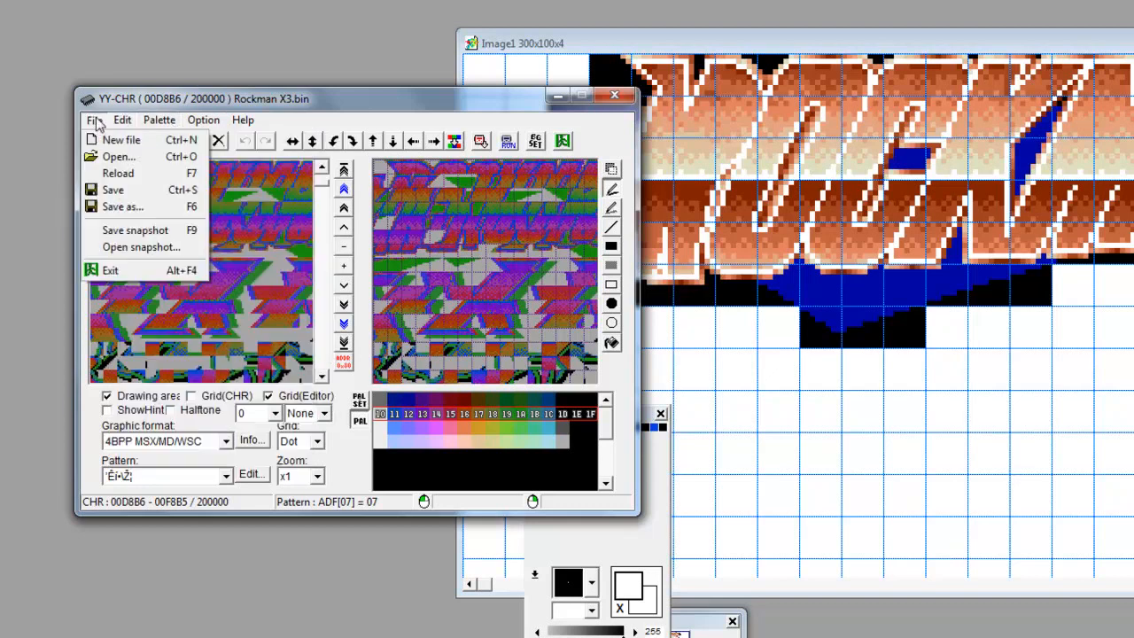
{"action": "left_click", "coordinate": [135, 232]}
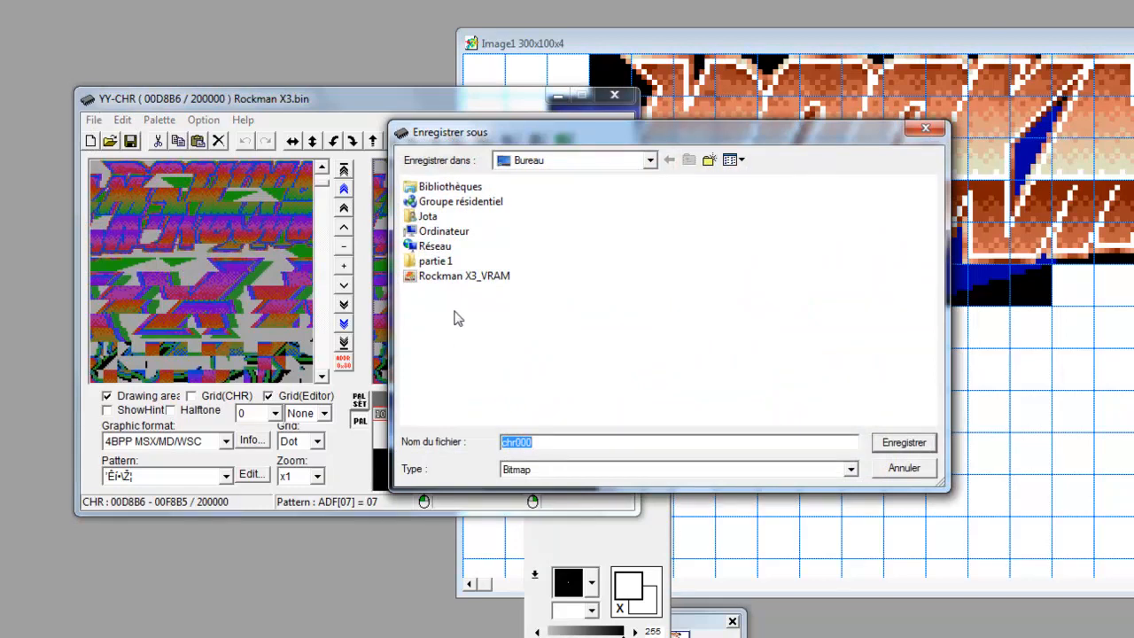
{"action": "left_click", "coordinate": [902, 442]}
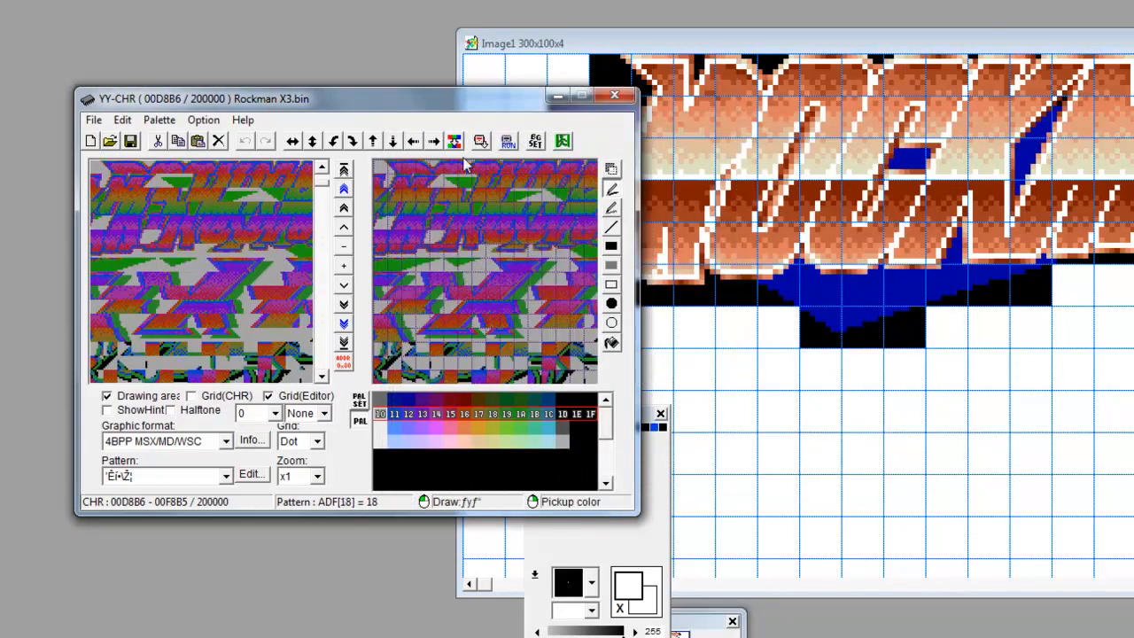
- Return to GraphicsGale and open the chr000 snapshot
{"action": "left_click", "coordinate": [195, 79]}
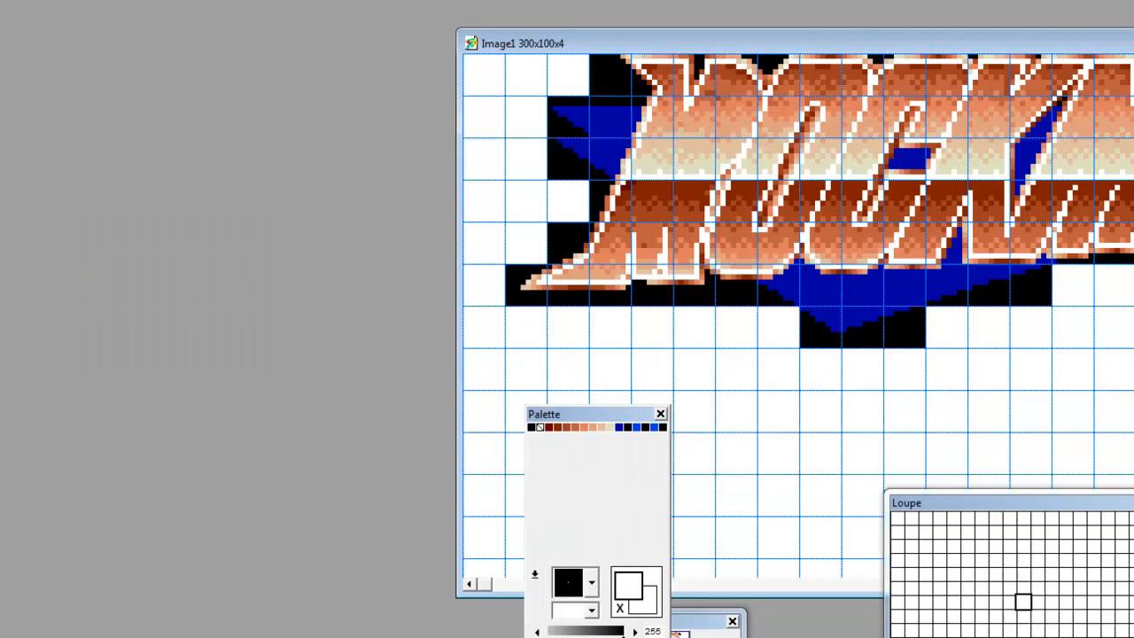
{"action": "key", "text": "ctrl+o"}
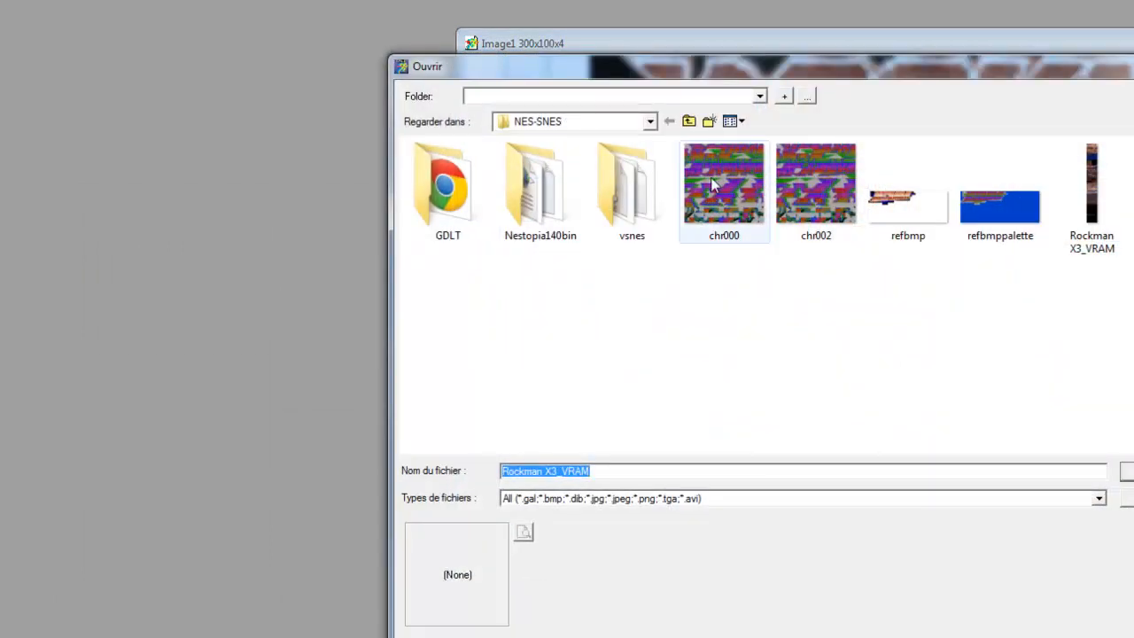
{"action": "double_click", "coordinate": [711, 178]}
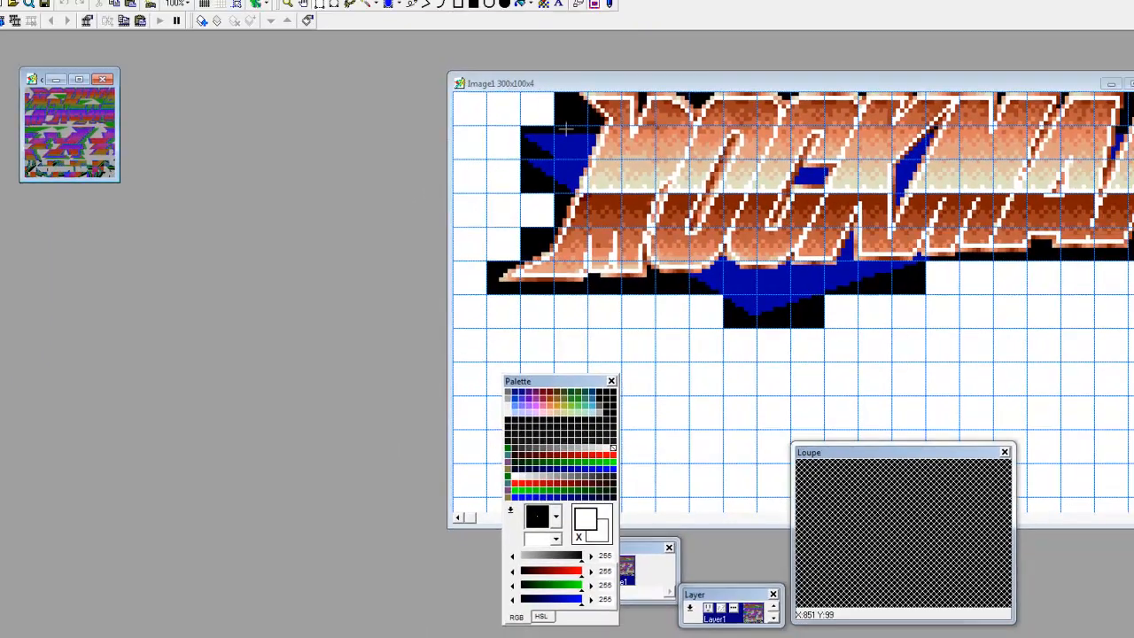
- Close the Image1 logo without saving its changes
{"action": "left_click_drag", "start_coordinate": [613, 86], "coordinate": [413, 101]}
{"action": "left_click", "coordinate": [936, 105]}
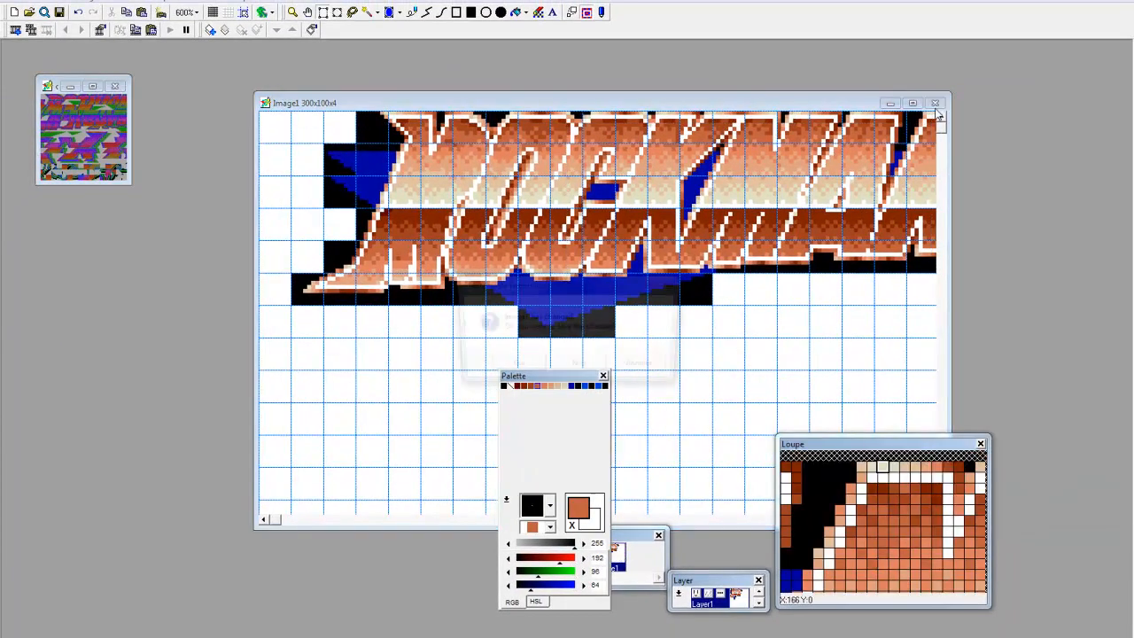
{"action": "left_click", "coordinate": [573, 368]}
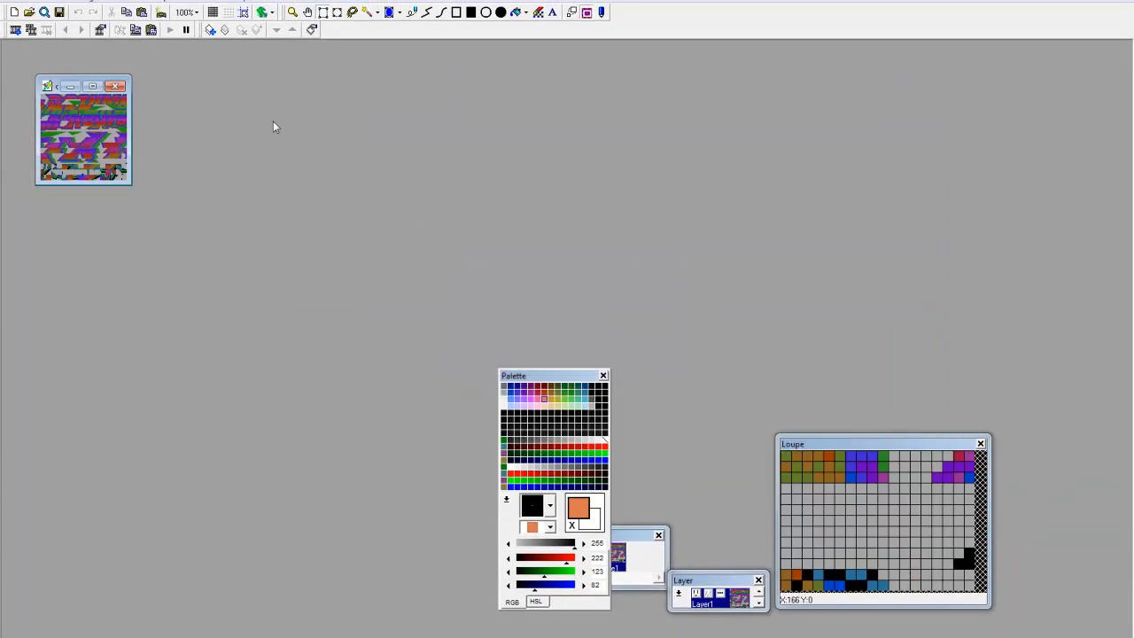
- Open the refbmp image, zoom it to 500% and enlarge its window to show the whole MEGAMAN logo
{"action": "left_click", "coordinate": [29, 11]}
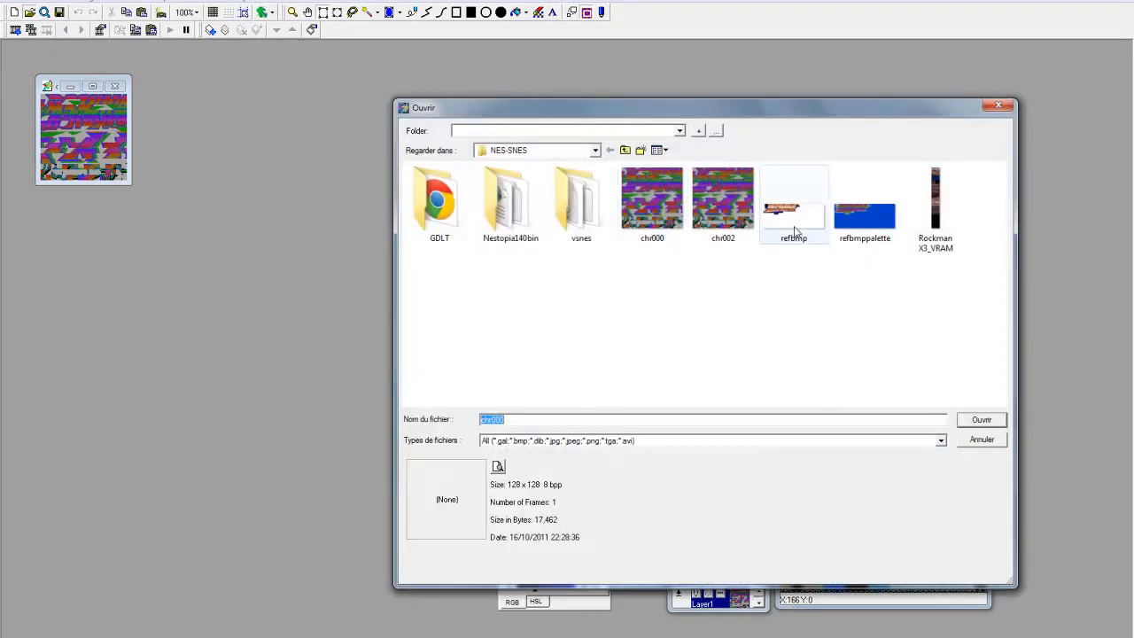
{"action": "double_click", "coordinate": [794, 213]}
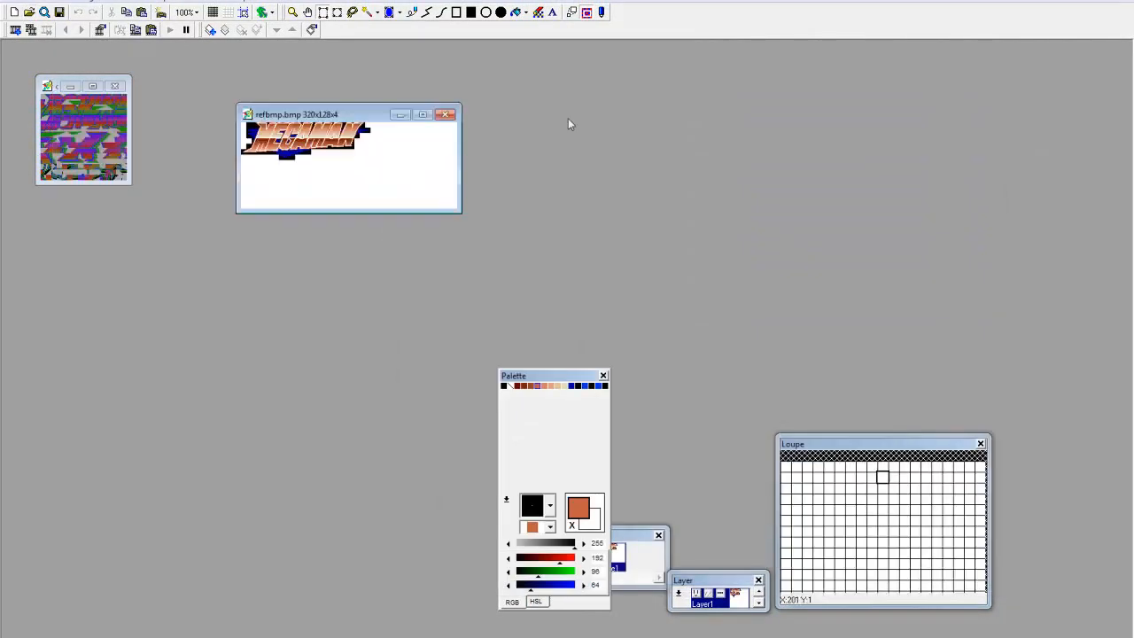
{"action": "left_click_drag", "start_coordinate": [748, 193], "coordinate": [1020, 477]}
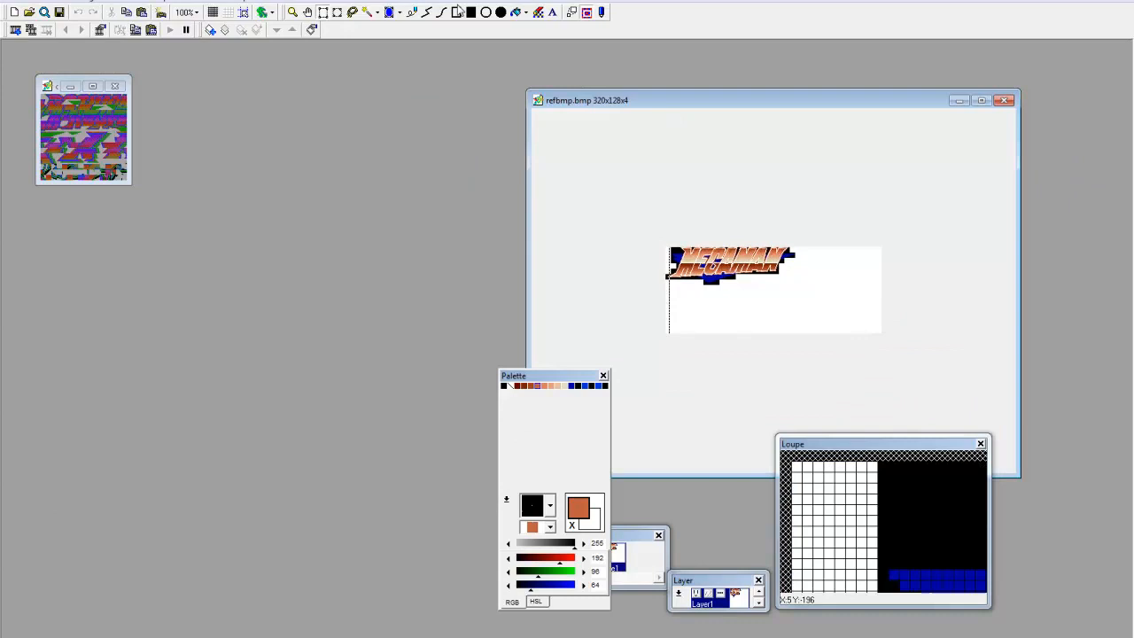
{"action": "scroll", "coordinate": [721, 254], "scroll_direction": "up", "scroll_amount": 2}
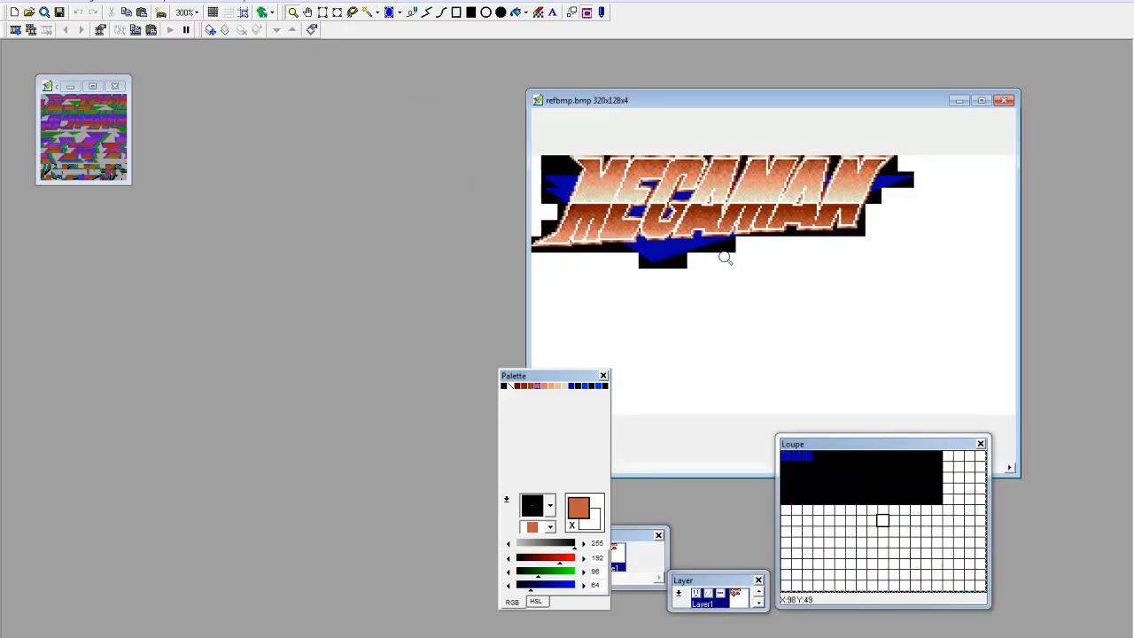
{"action": "left_click_drag", "start_coordinate": [718, 103], "coordinate": [451, 73]}
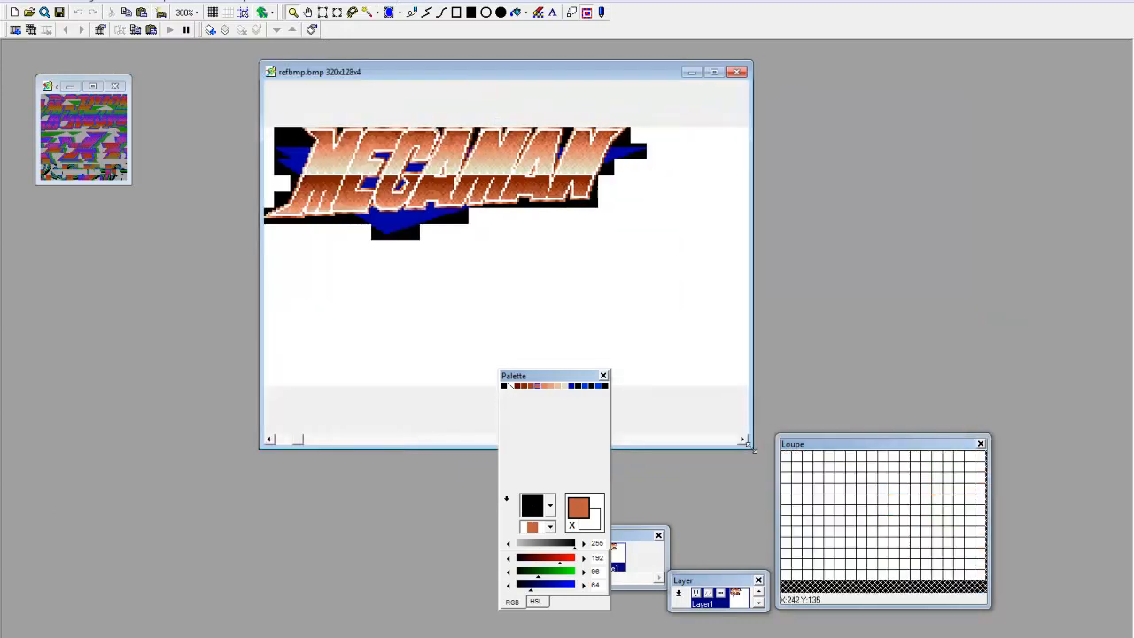
{"action": "left_click_drag", "start_coordinate": [754, 450], "coordinate": [995, 539]}
{"action": "scroll", "coordinate": [490, 216], "scroll_direction": "up", "scroll_amount": 2}
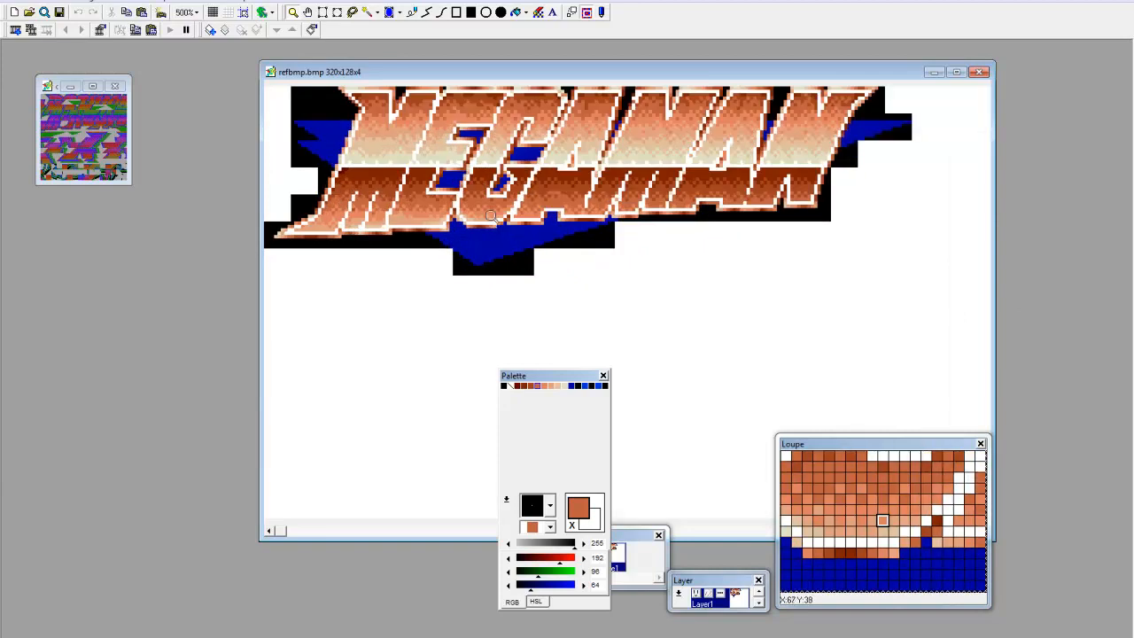
{"action": "left_click_drag", "start_coordinate": [490, 72], "coordinate": [651, 59]}
- Zoom chr000 to 500%, fit its window around the tiles and place it side by side with refbmp
{"action": "left_click", "coordinate": [124, 181]}
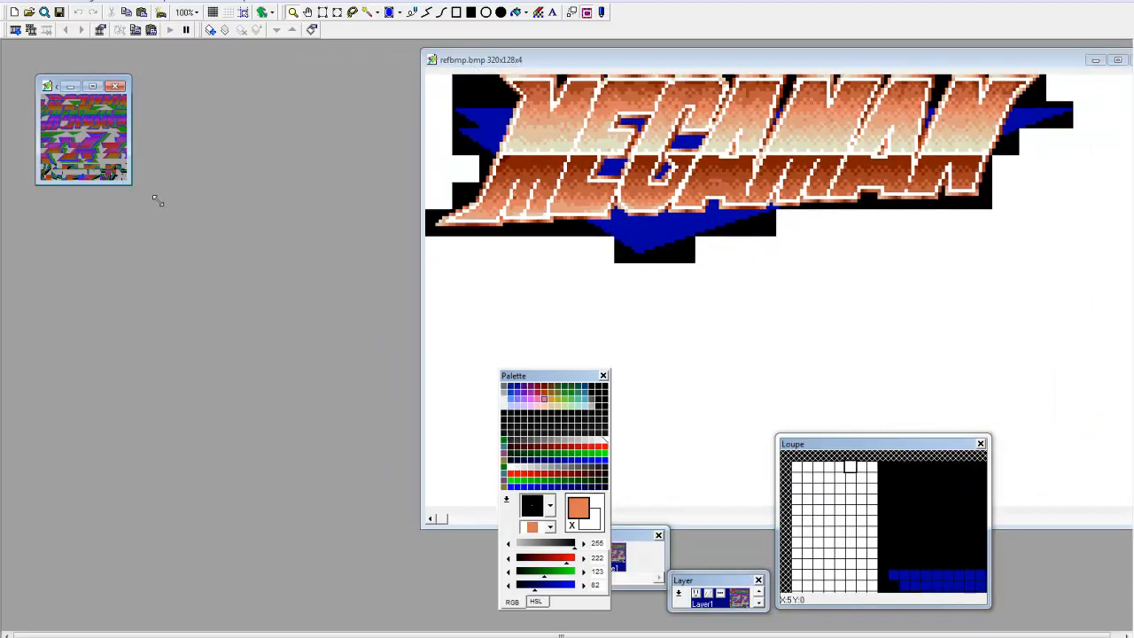
{"action": "left_click_drag", "start_coordinate": [156, 202], "coordinate": [608, 443]}
{"action": "scroll", "coordinate": [384, 324], "scroll_direction": "up", "scroll_amount": 4}
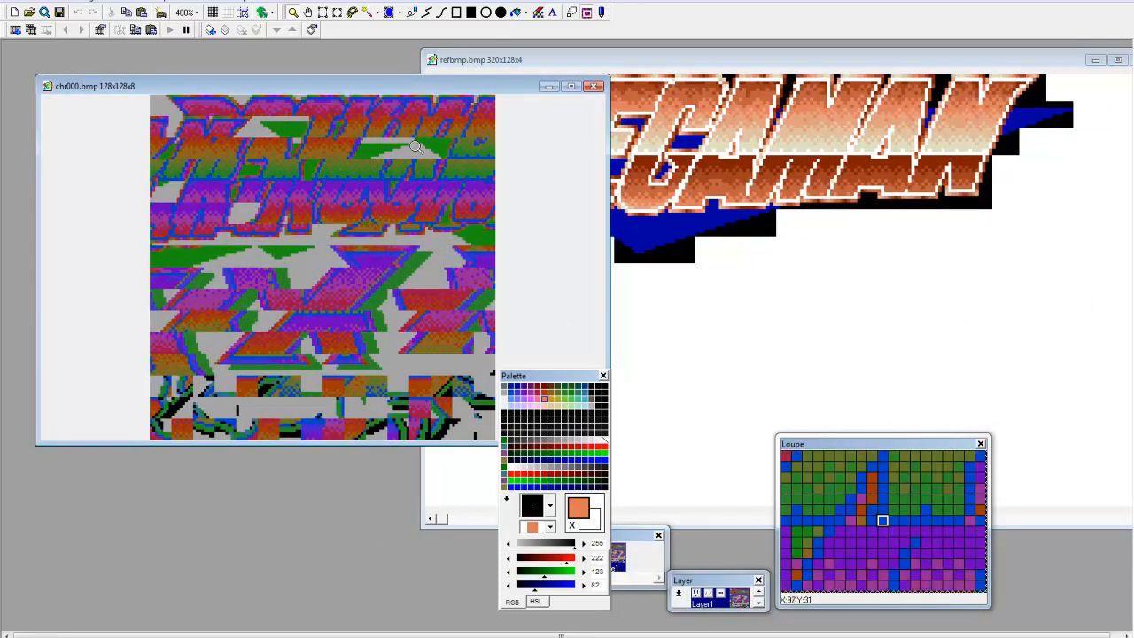
{"action": "left_click_drag", "start_coordinate": [387, 86], "coordinate": [349, 70]}
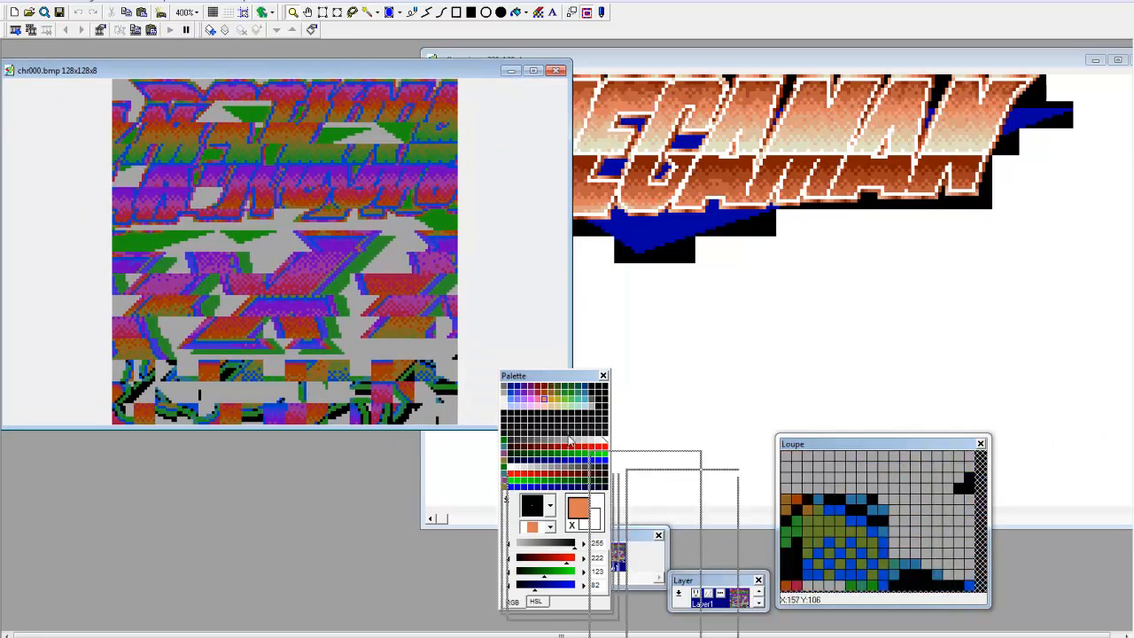
{"action": "left_click_drag", "start_coordinate": [567, 426], "coordinate": [677, 502]}
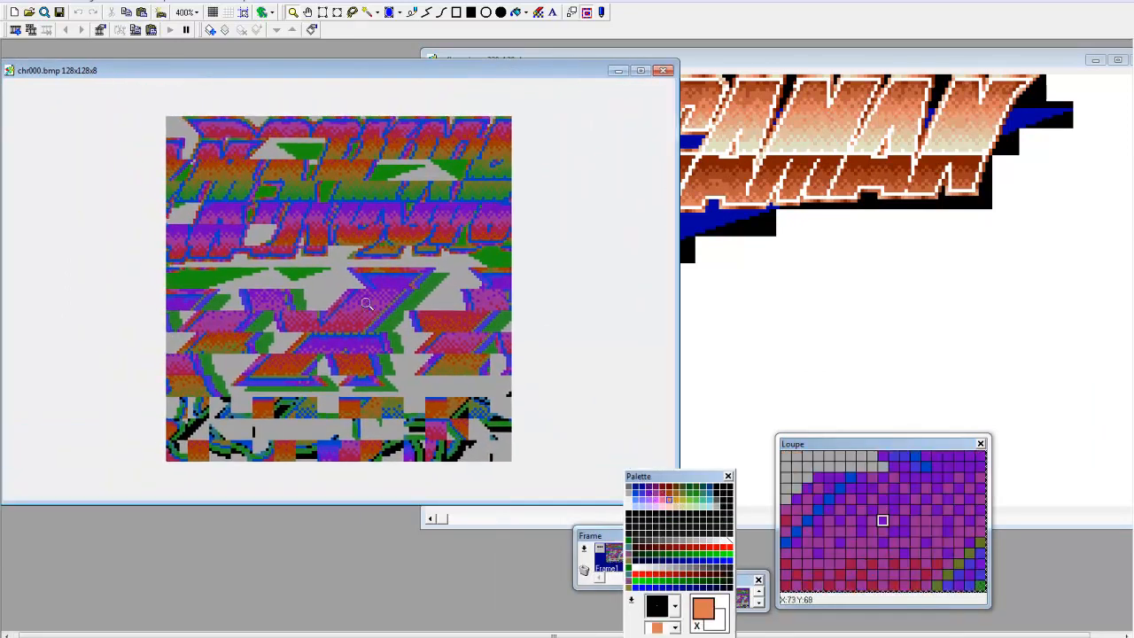
{"action": "scroll", "coordinate": [351, 105], "scroll_direction": "up", "scroll_amount": 1}
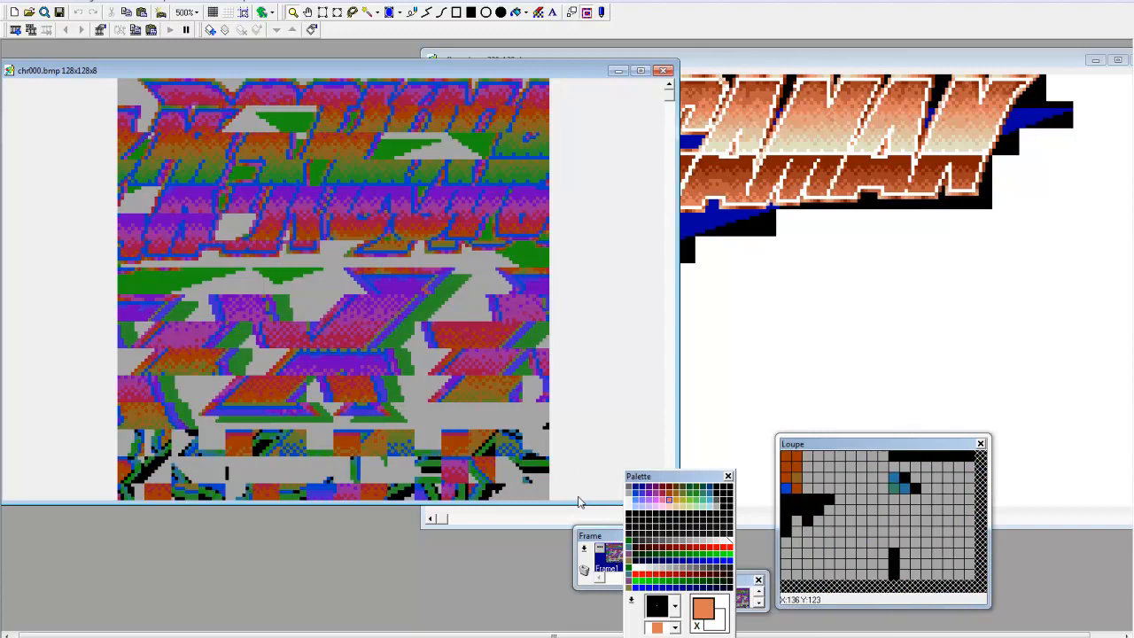
{"action": "left_click_drag", "start_coordinate": [576, 502], "coordinate": [576, 550]}
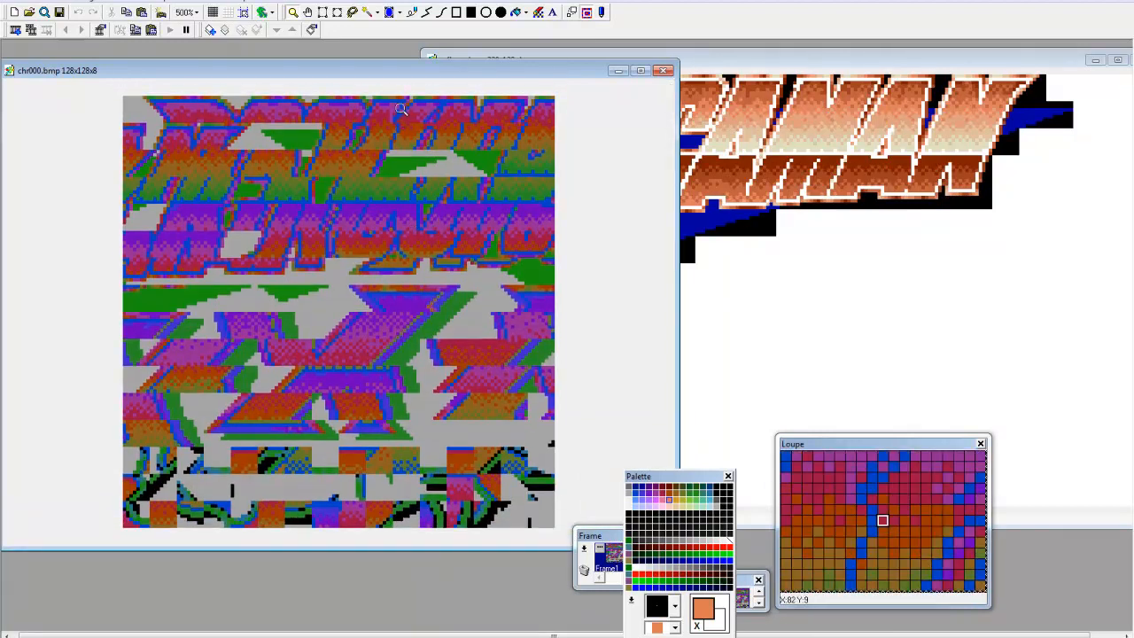
{"action": "left_click_drag", "start_coordinate": [678, 286], "coordinate": [507, 287]}
{"action": "left_click_drag", "start_coordinate": [550, 64], "coordinate": [634, 79]}
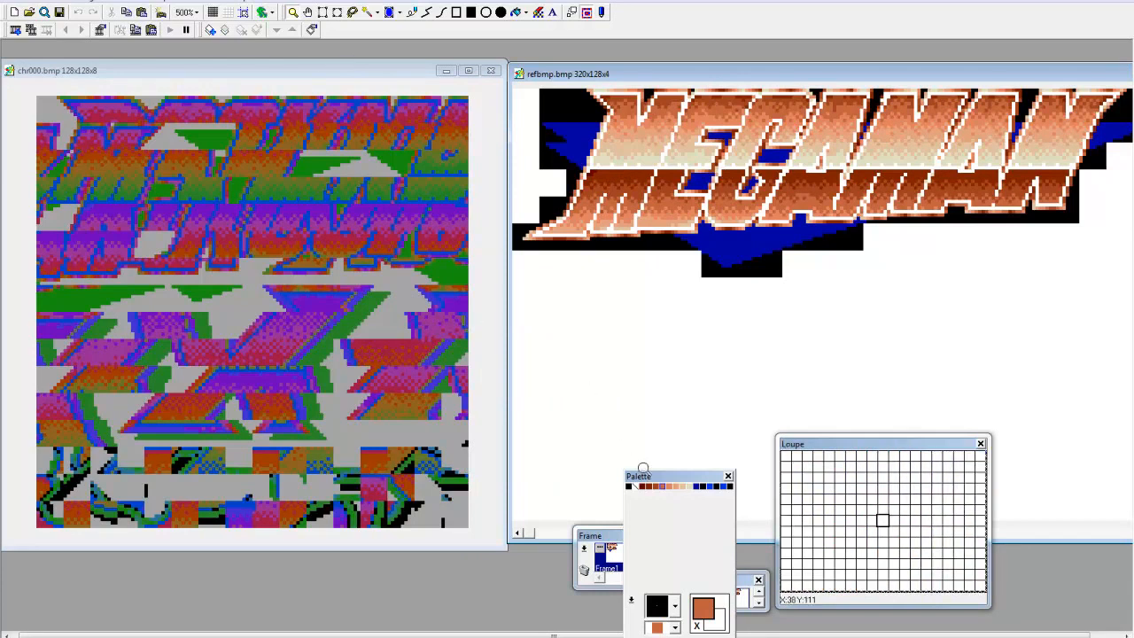
- Move the palette below the MEGAMAN logo and shift the refbmp window closer to the chr000 tiles
{"action": "left_click_drag", "start_coordinate": [561, 418], "coordinate": [592, 383]}
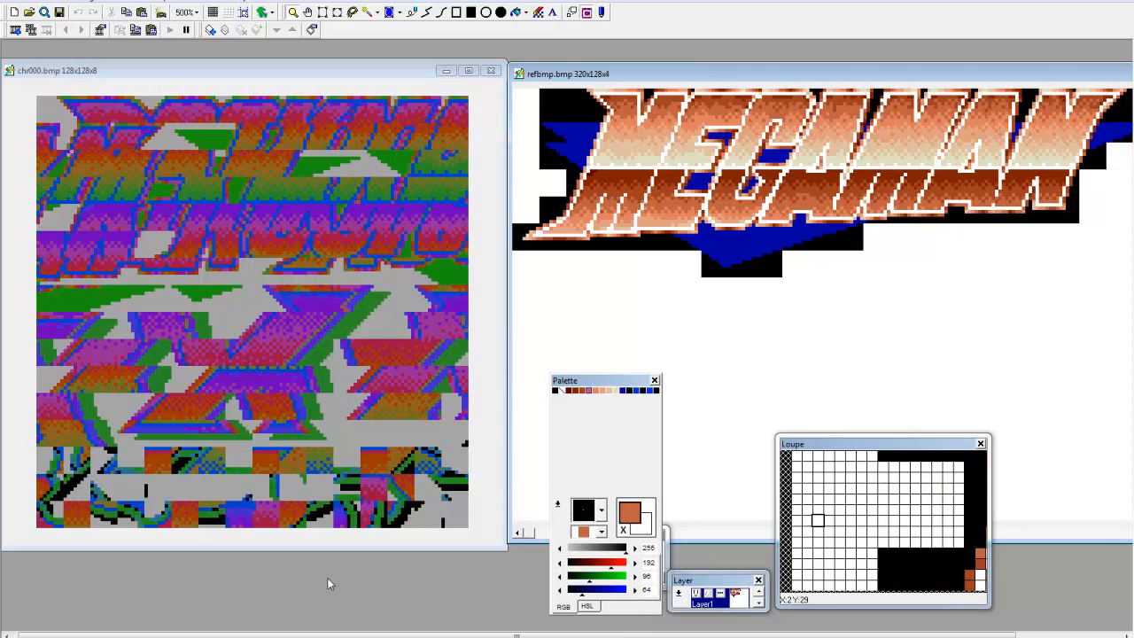
{"action": "left_click_drag", "start_coordinate": [704, 77], "coordinate": [659, 75]}
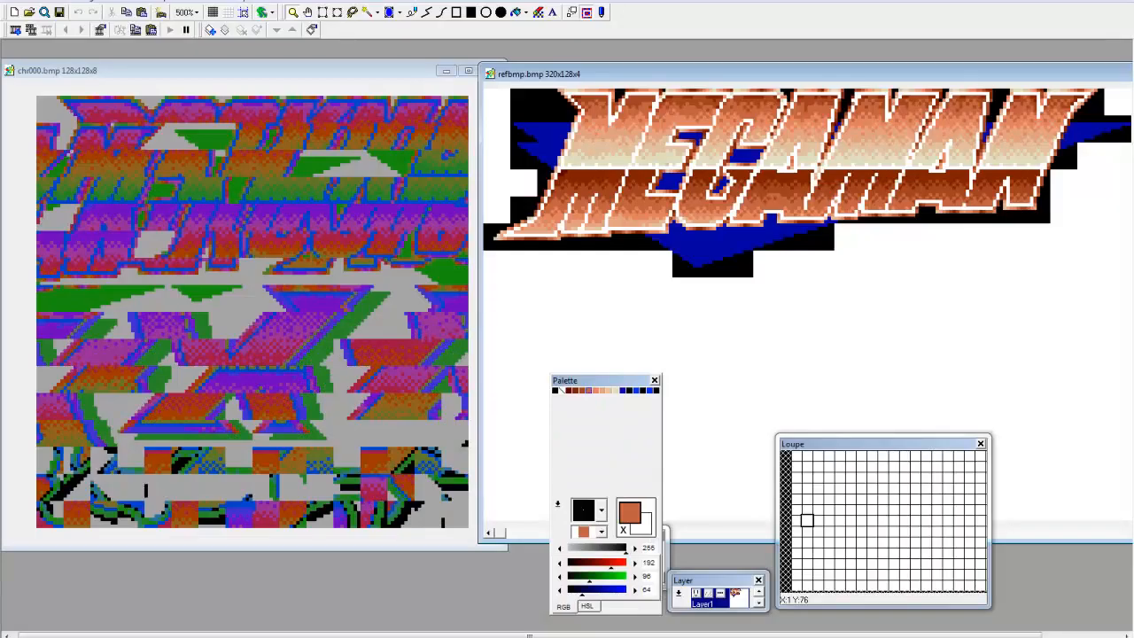
{"action": "mouse_move", "coordinate": [268, 636]}
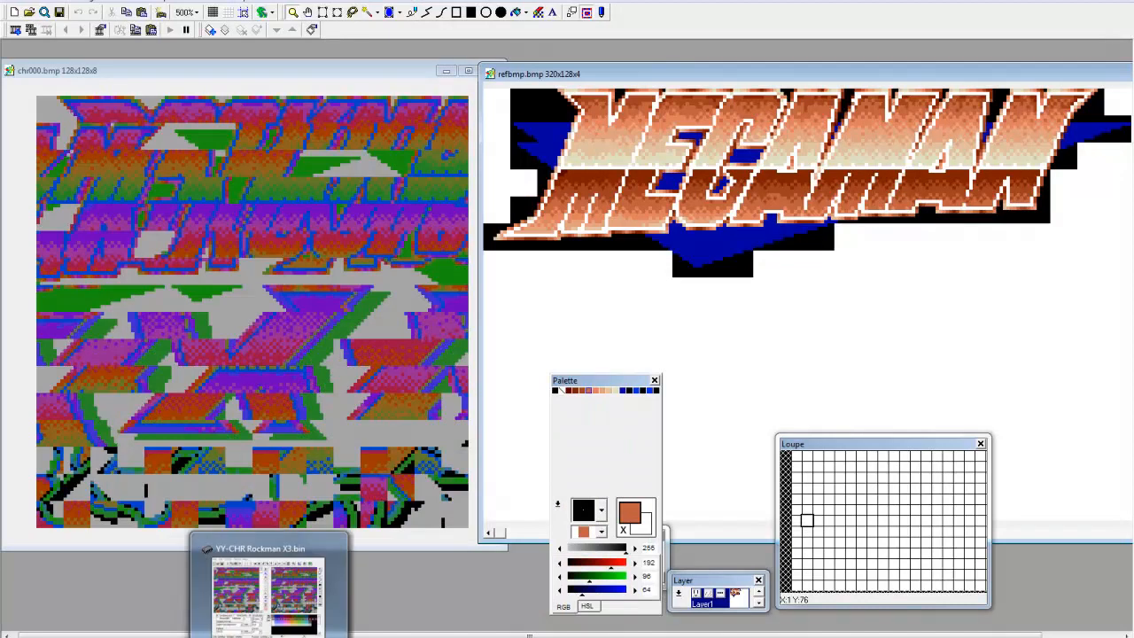
{"action": "left_click", "coordinate": [357, 71]}
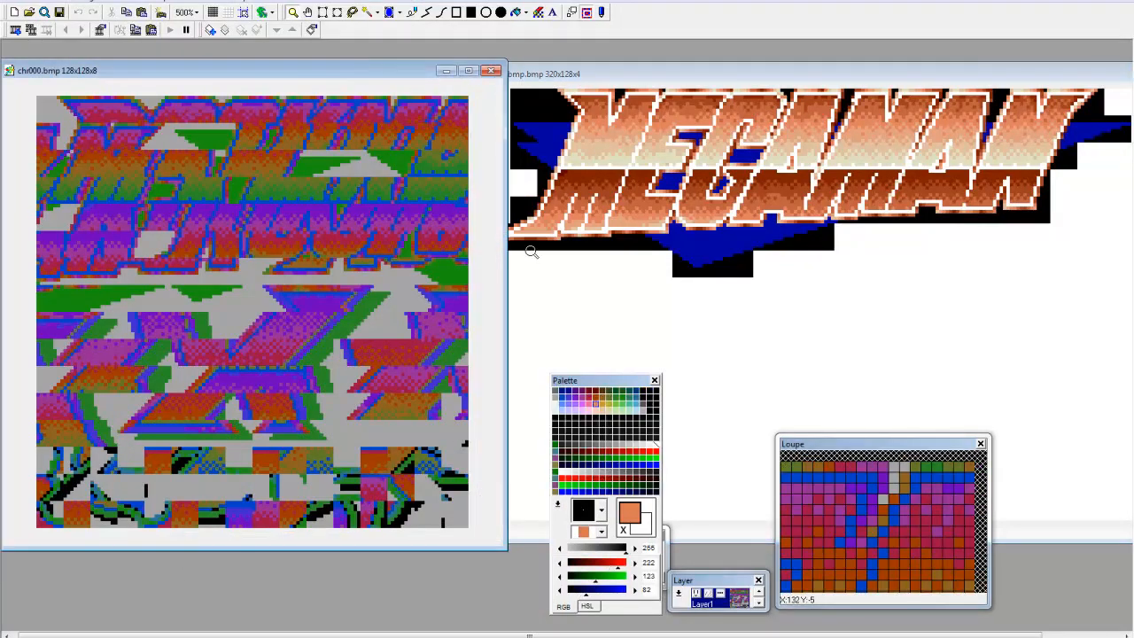
{"action": "left_click", "coordinate": [571, 75]}
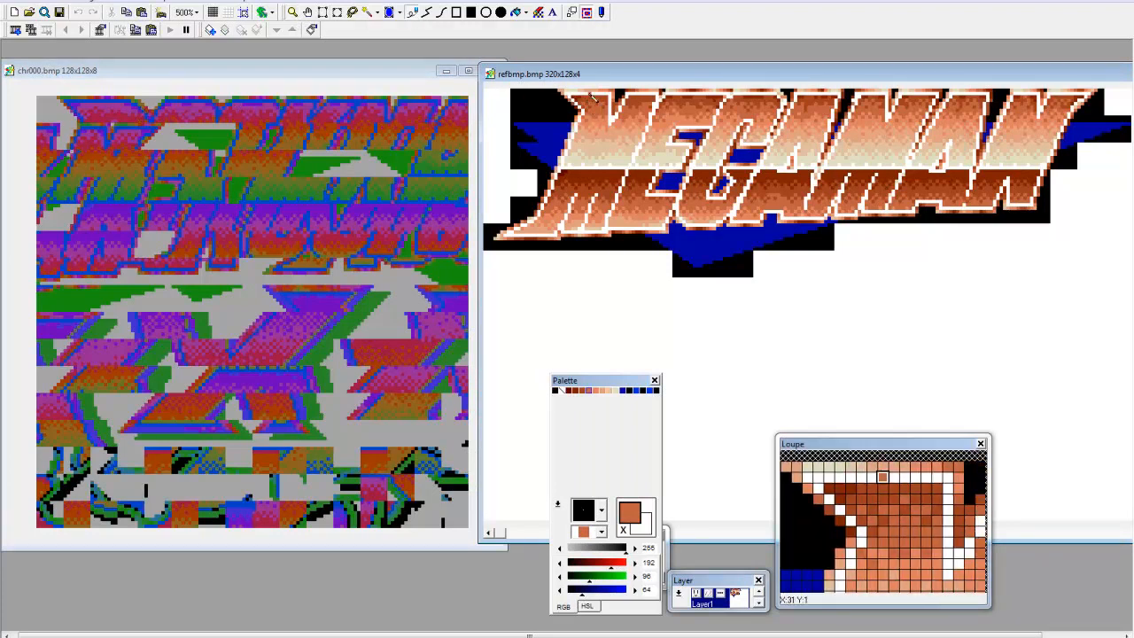
- Sample the blue outline colour in chr000 and set refbmp's white outline colour to RGB 0, 66, 198
{"action": "left_click", "coordinate": [200, 83]}
{"action": "right_click", "coordinate": [102, 106]}
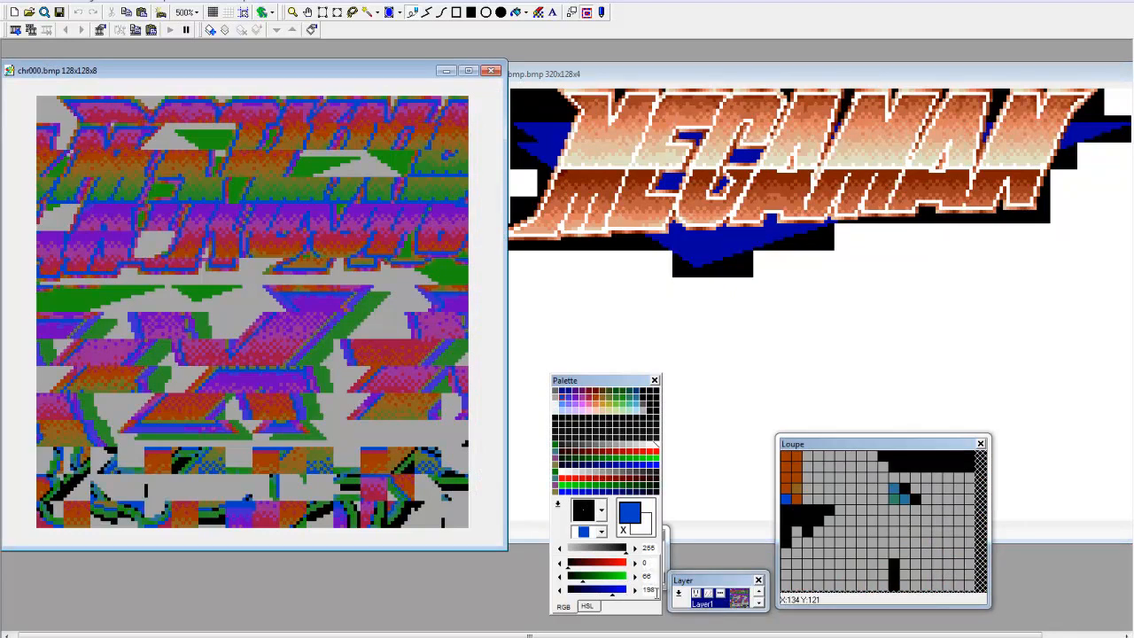
{"action": "left_click", "coordinate": [598, 80]}
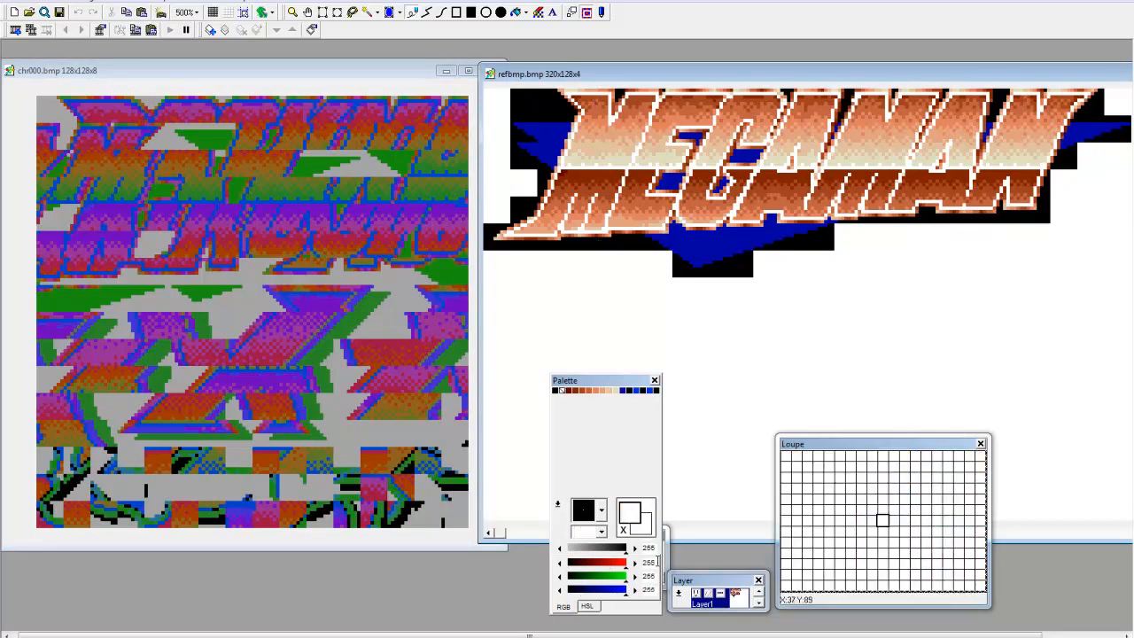
{"action": "type", "text": "0"}
{"action": "key", "text": "Tab"}
{"action": "type", "text": "66"}
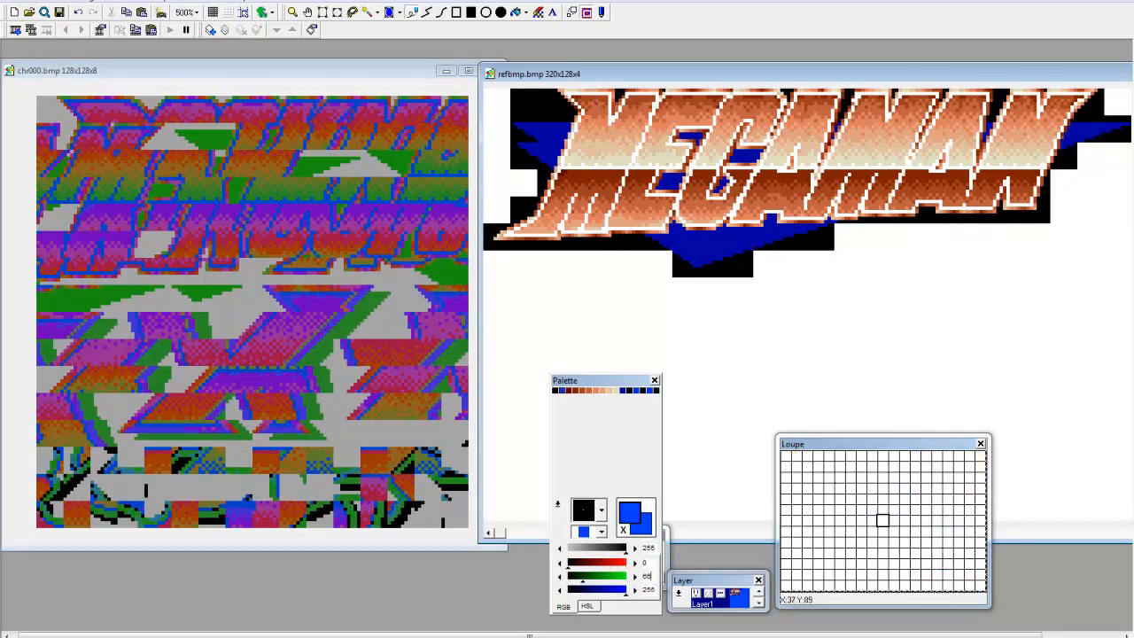
{"action": "key", "text": "Tab"}
{"action": "type", "text": "198"}
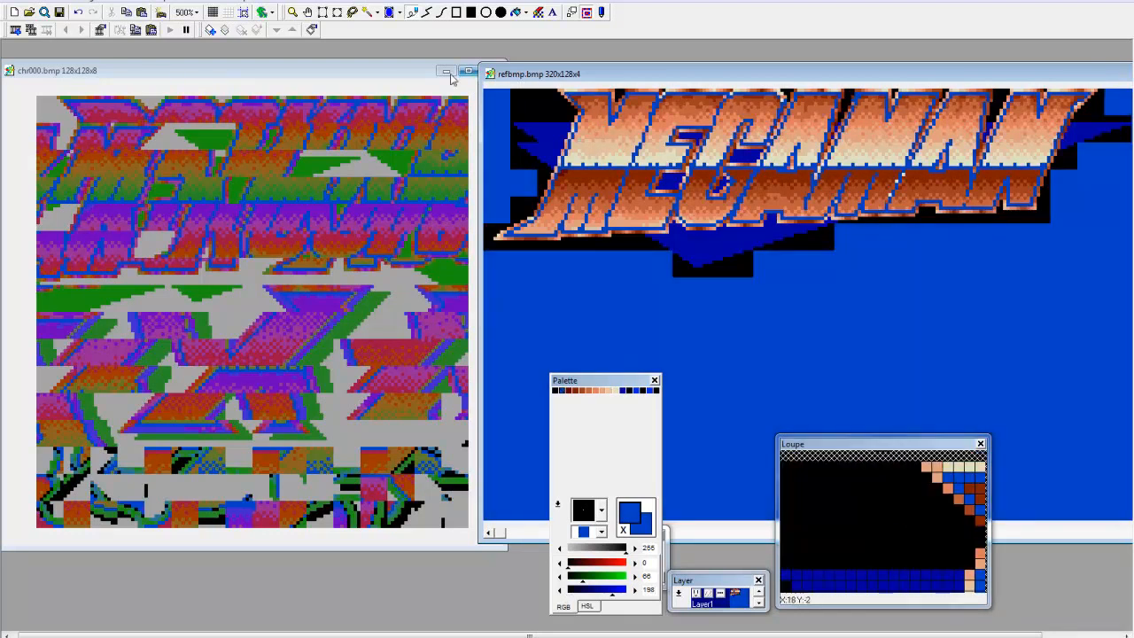
- Shift the refbmp window slightly, zoom it to 1500% and zoom chr000 to 2000% on matching letter edges
{"action": "left_click_drag", "start_coordinate": [577, 76], "coordinate": [589, 85]}
{"action": "left_click", "coordinate": [293, 12]}
{"action": "left_click", "coordinate": [728, 135]}
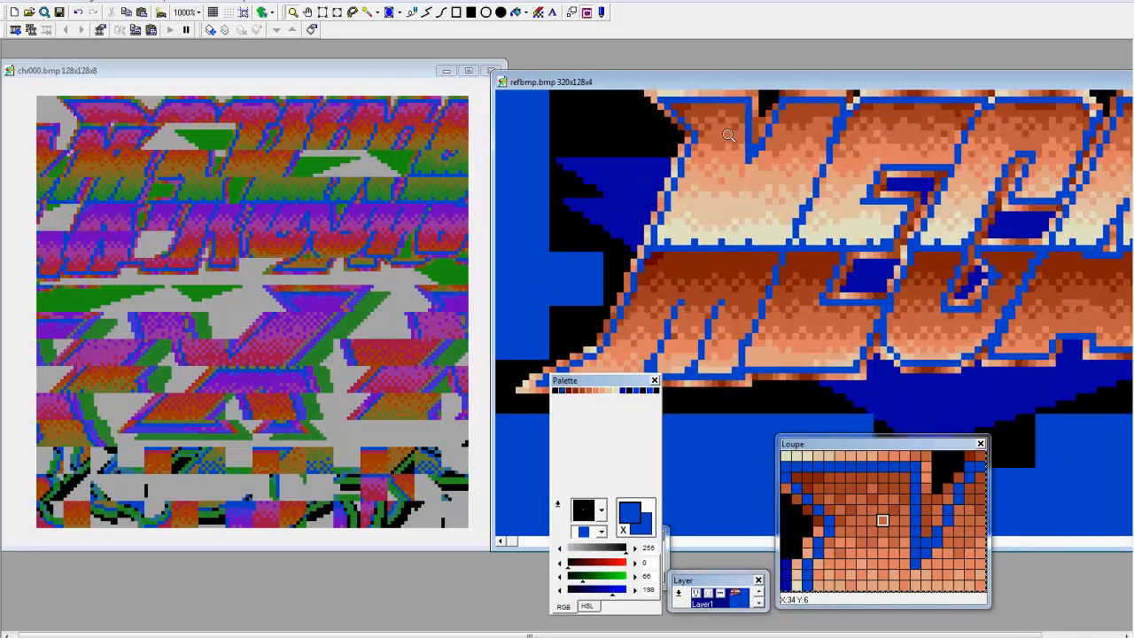
{"action": "left_click", "coordinate": [727, 135]}
{"action": "left_click", "coordinate": [271, 70]}
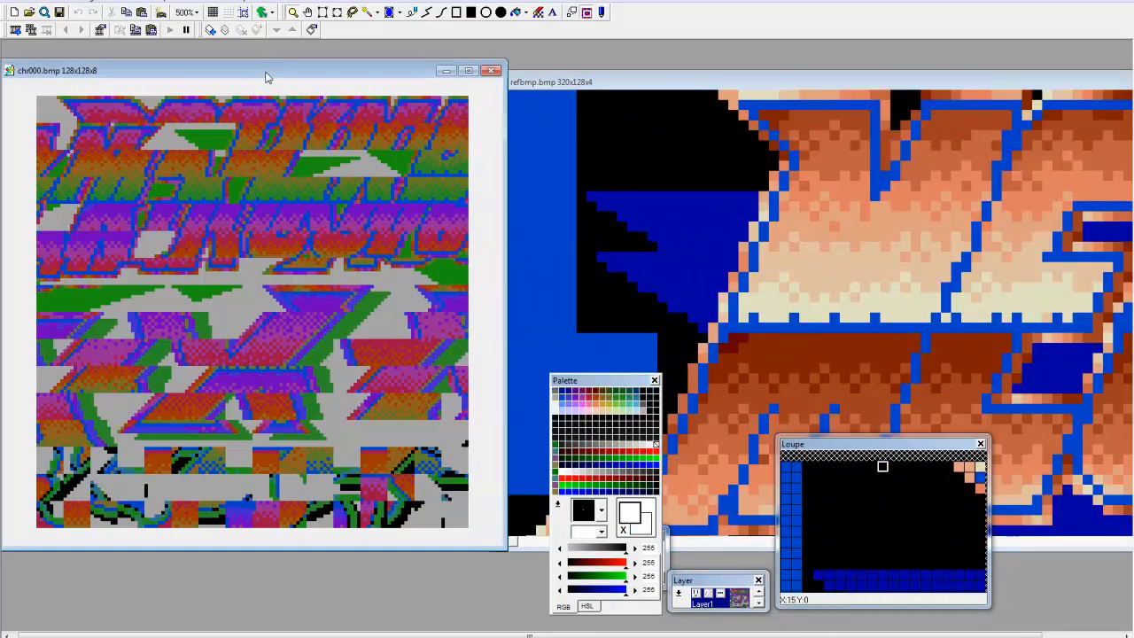
{"action": "left_click", "coordinate": [128, 108]}
{"action": "left_click", "coordinate": [129, 108]}
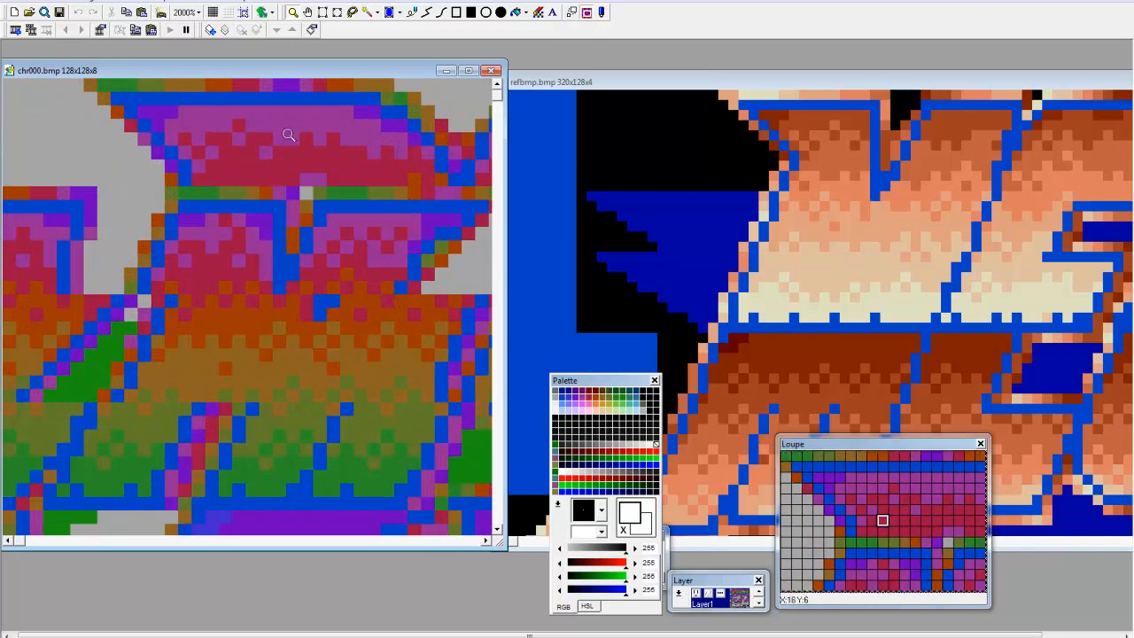
- Sample the magenta in chr000's lettering and set the matching brown in refbmp's palette to RGB 148, 41, 148
{"action": "left_click", "coordinate": [417, 13]}
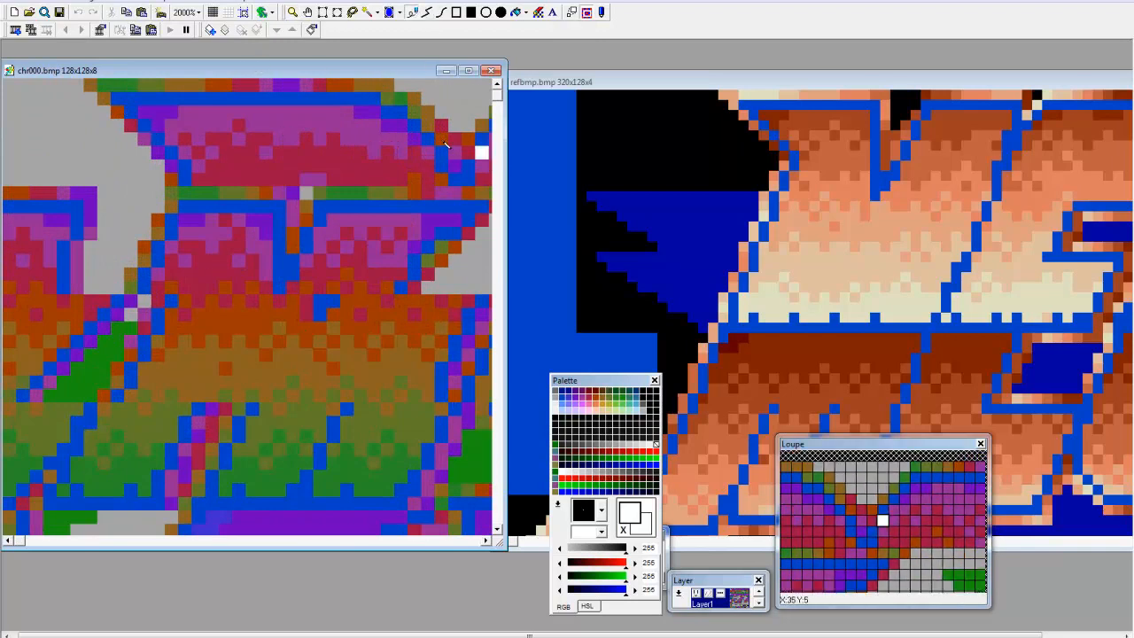
{"action": "right_click", "coordinate": [291, 125]}
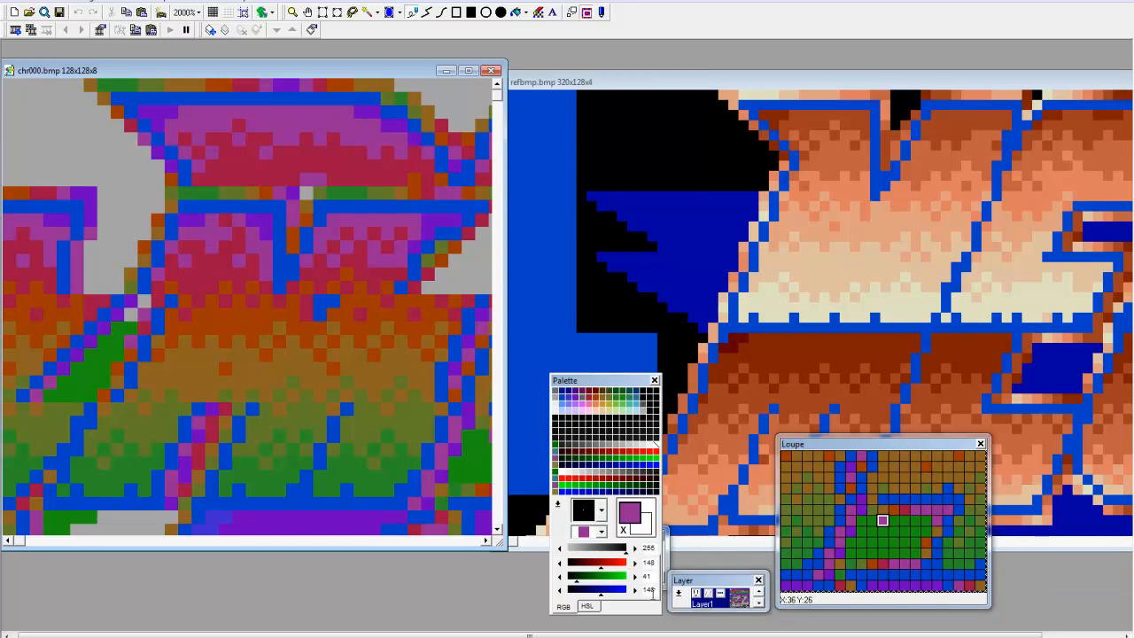
{"action": "left_click", "coordinate": [796, 76]}
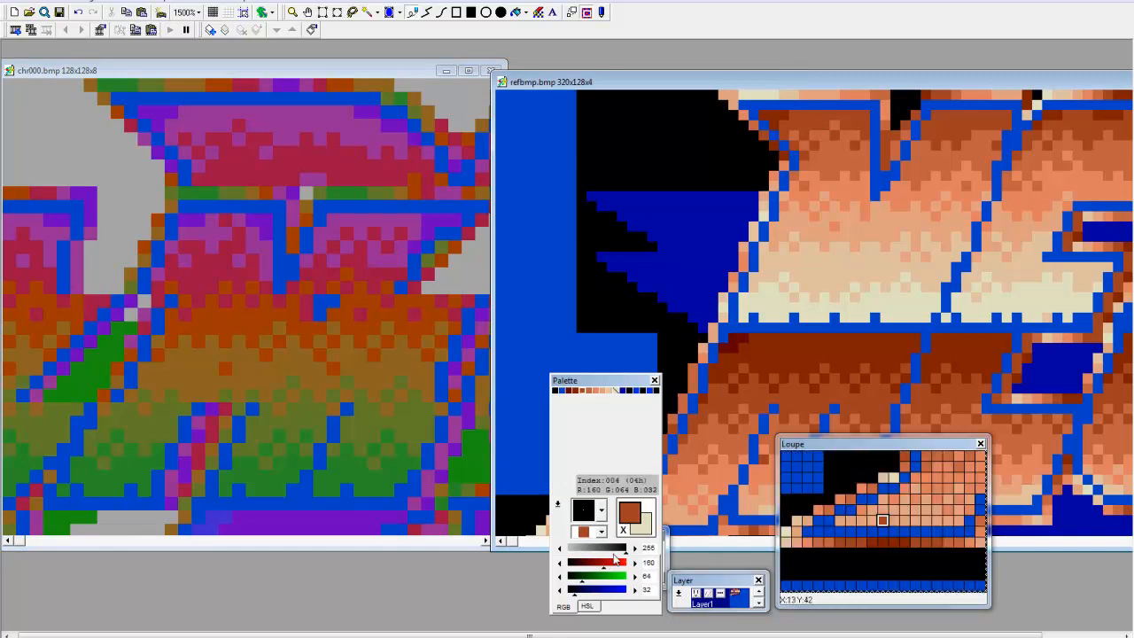
{"action": "double_click", "coordinate": [650, 563]}
{"action": "type", "text": "148"}
{"action": "key", "text": "Tab"}
{"action": "type", "text": "41"}
{"action": "key", "text": "Tab"}
{"action": "type", "text": "1"}
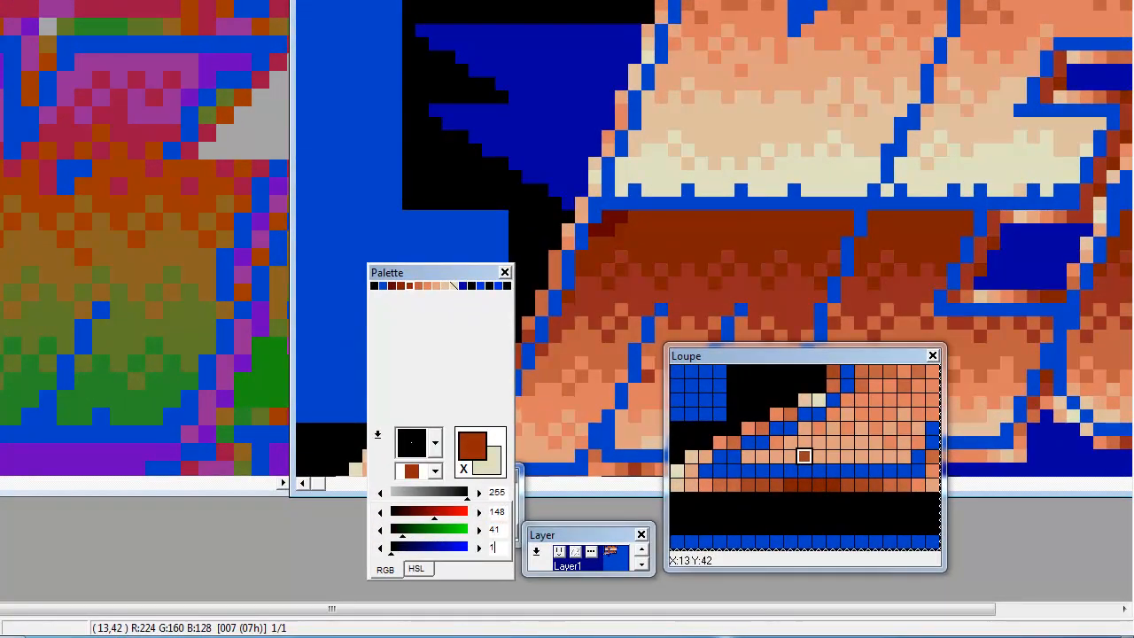
{"action": "type", "text": "48"}
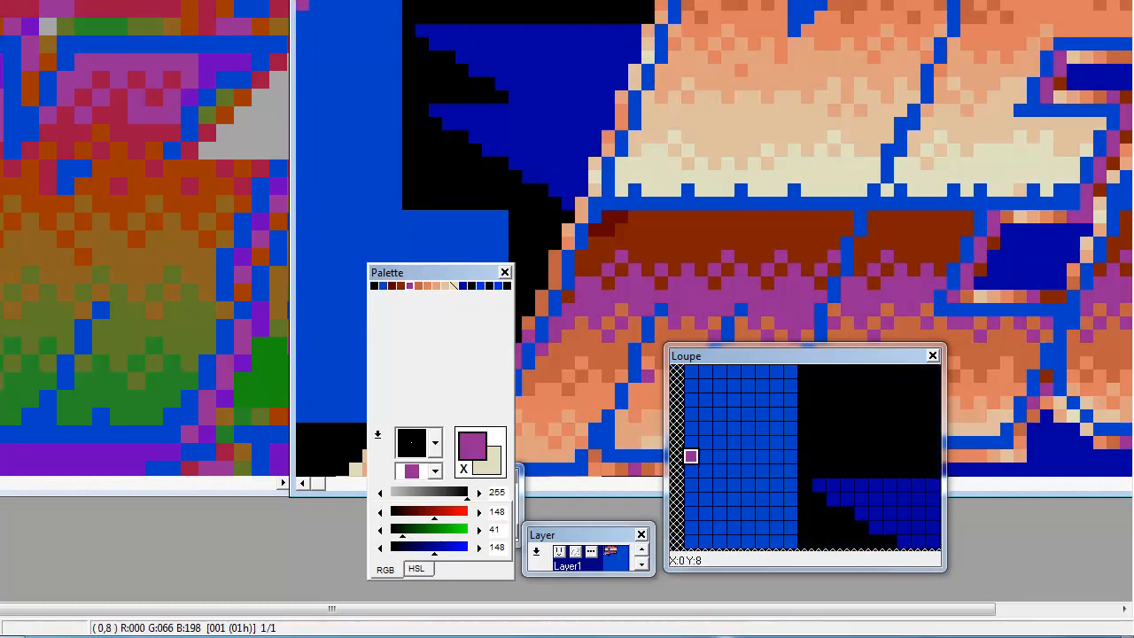
- Sample the purple in chr000's lettering and set refbmp's neighbouring darker brown to RGB 107, 0, 189
{"action": "left_click", "coordinate": [62, 1]}
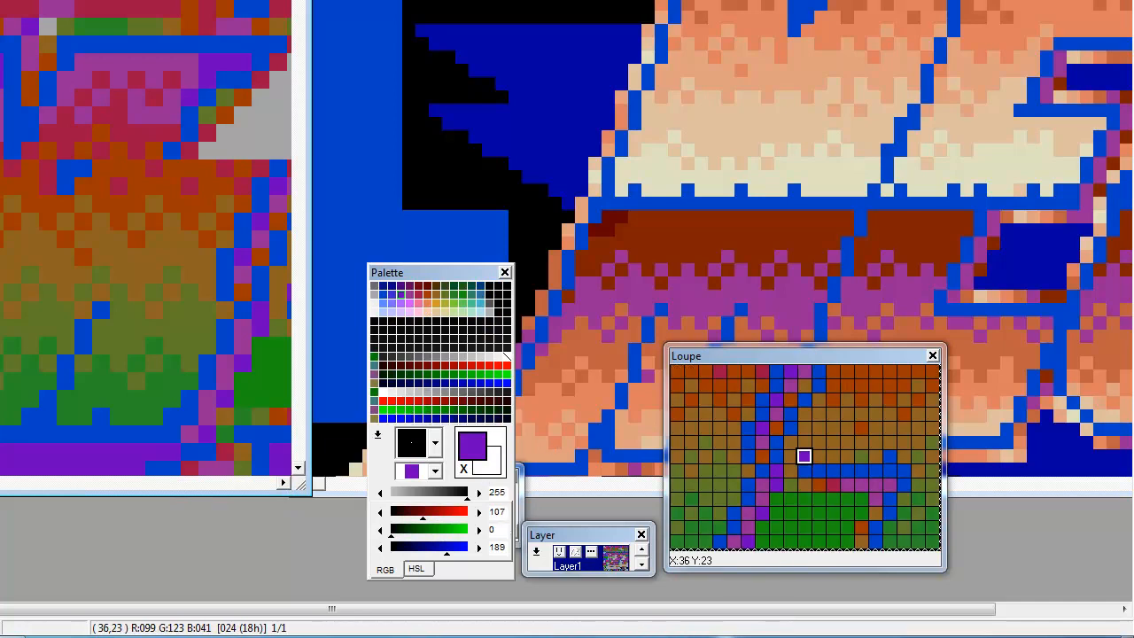
{"action": "left_click", "coordinate": [634, 1]}
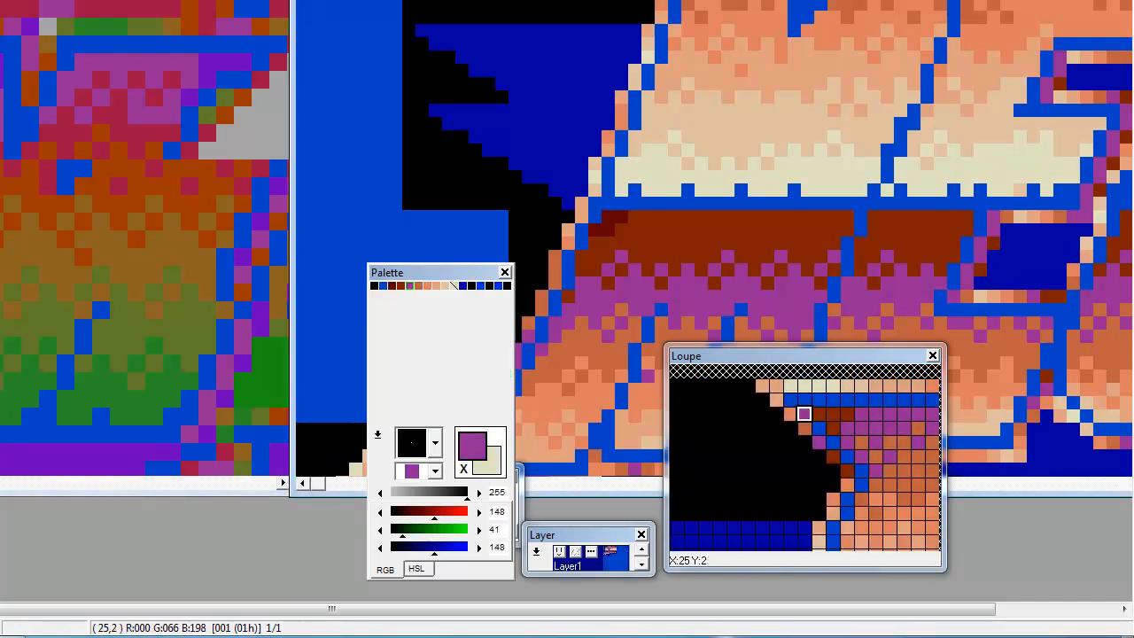
{"action": "right_click", "coordinate": [675, 1]}
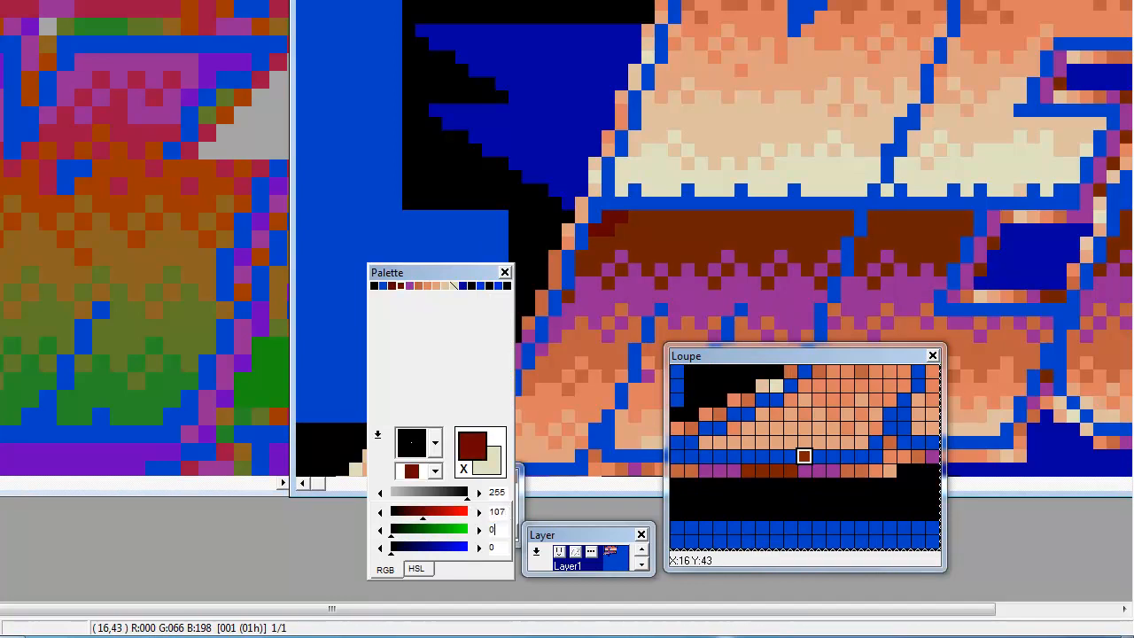
{"action": "type", "text": "1"}
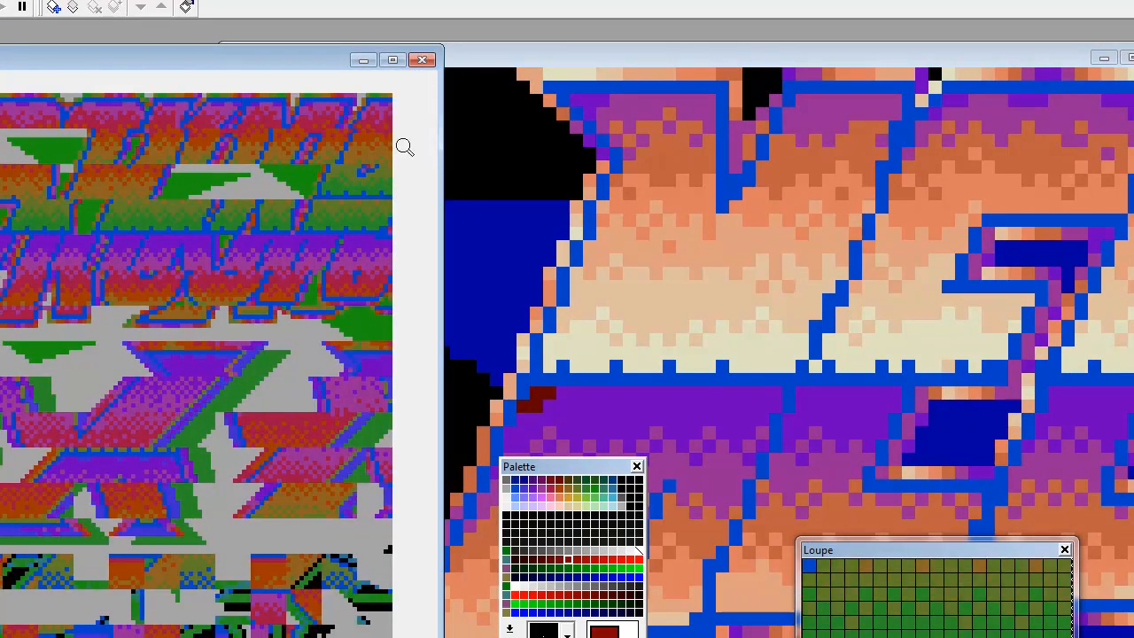
- Zoom refbmp back out to 400% and close it without saving the recolored palette
{"action": "left_click", "coordinate": [618, 56]}
{"action": "scroll", "coordinate": [570, 182], "scroll_direction": "down", "scroll_amount": 3}
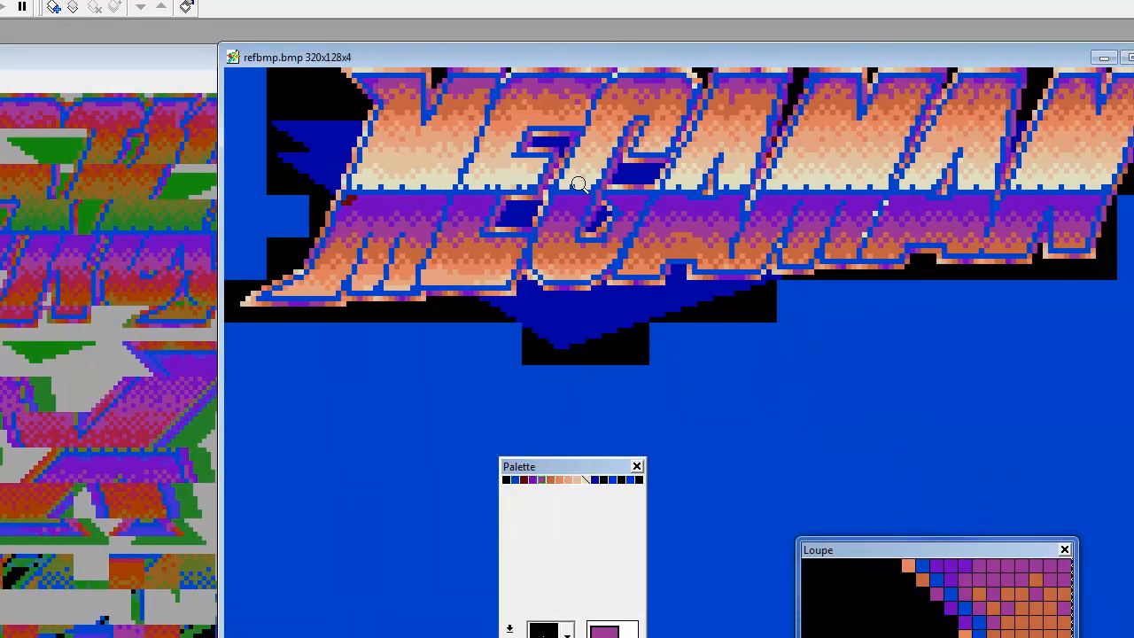
{"action": "scroll", "coordinate": [579, 184], "scroll_direction": "down", "scroll_amount": 1}
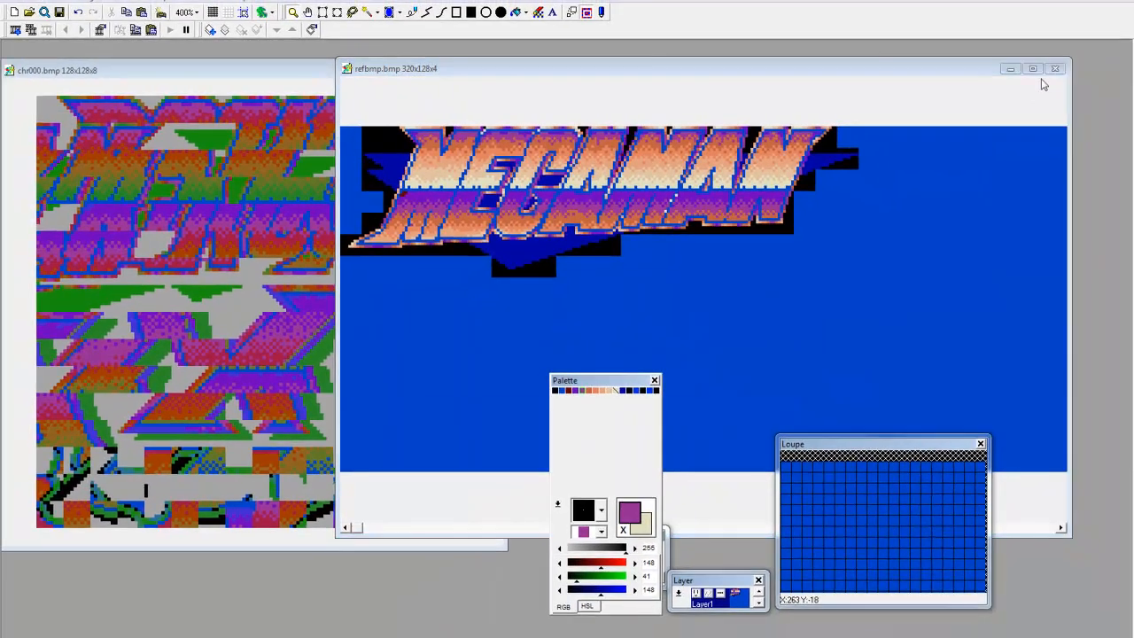
{"action": "left_click", "coordinate": [1054, 68]}
{"action": "left_click", "coordinate": [612, 372]}
- Open the refbmppalette image, zoom it to 400% and place its enlarged window beside the chr000 tiles
{"action": "left_click", "coordinate": [29, 11]}
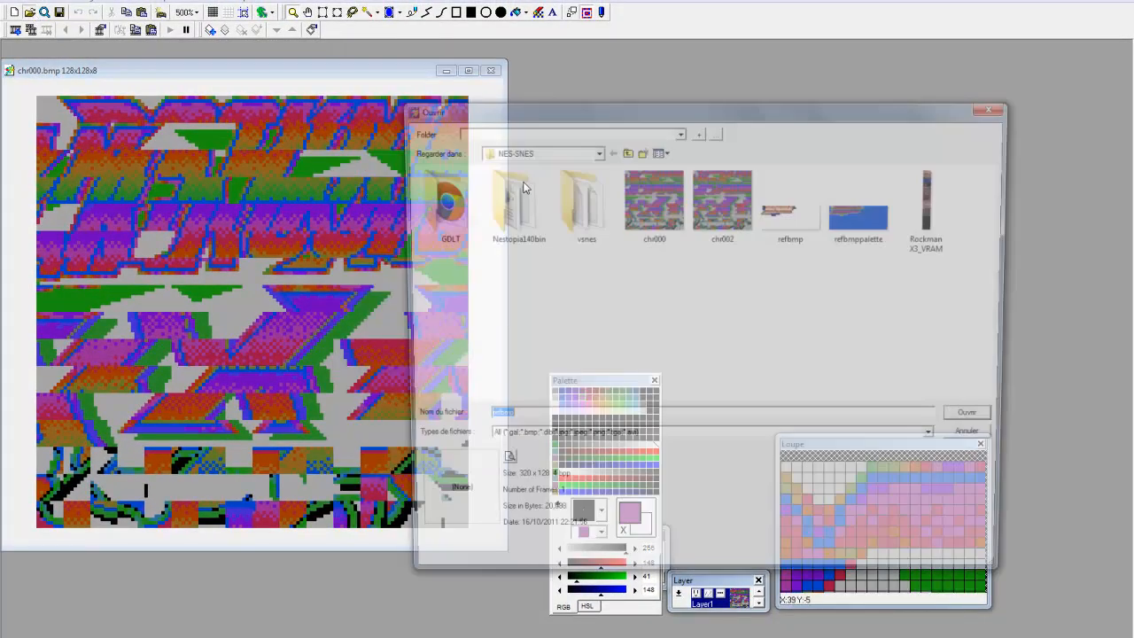
{"action": "double_click", "coordinate": [858, 217]}
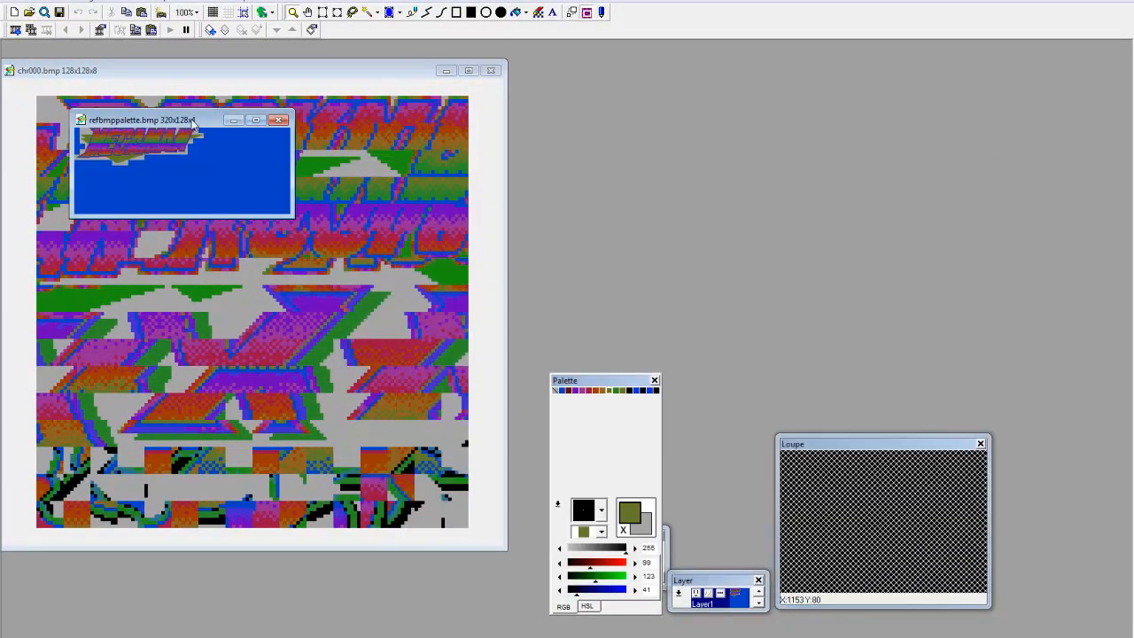
{"action": "left_click_drag", "start_coordinate": [193, 119], "coordinate": [754, 137]}
{"action": "left_click_drag", "start_coordinate": [860, 245], "coordinate": [1094, 481]}
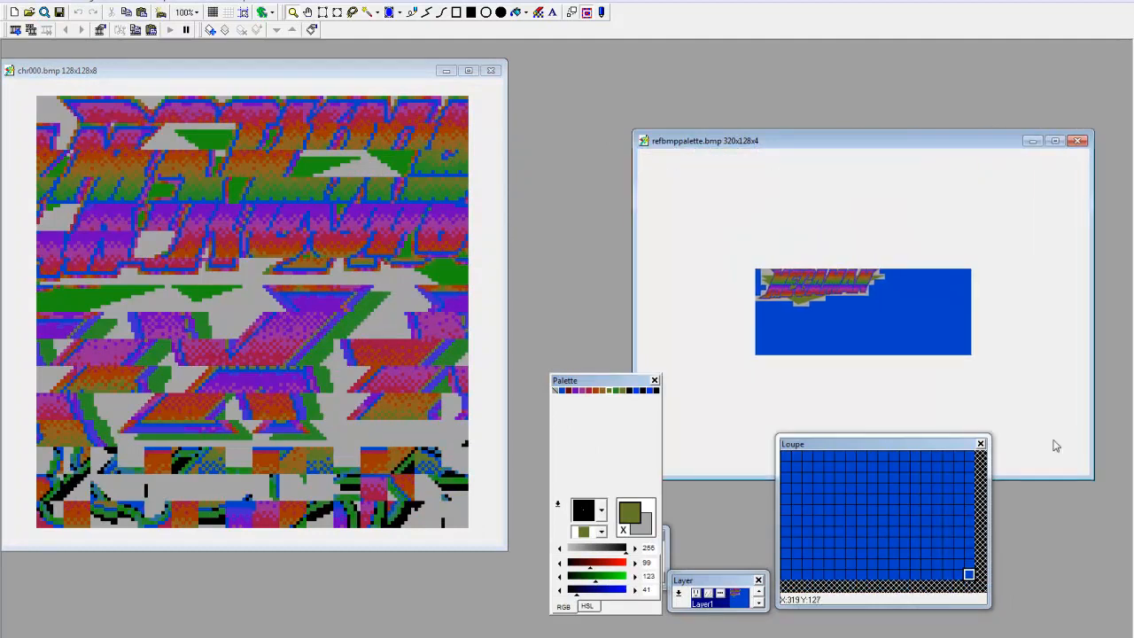
{"action": "scroll", "coordinate": [798, 284], "scroll_direction": "up", "scroll_amount": 2}
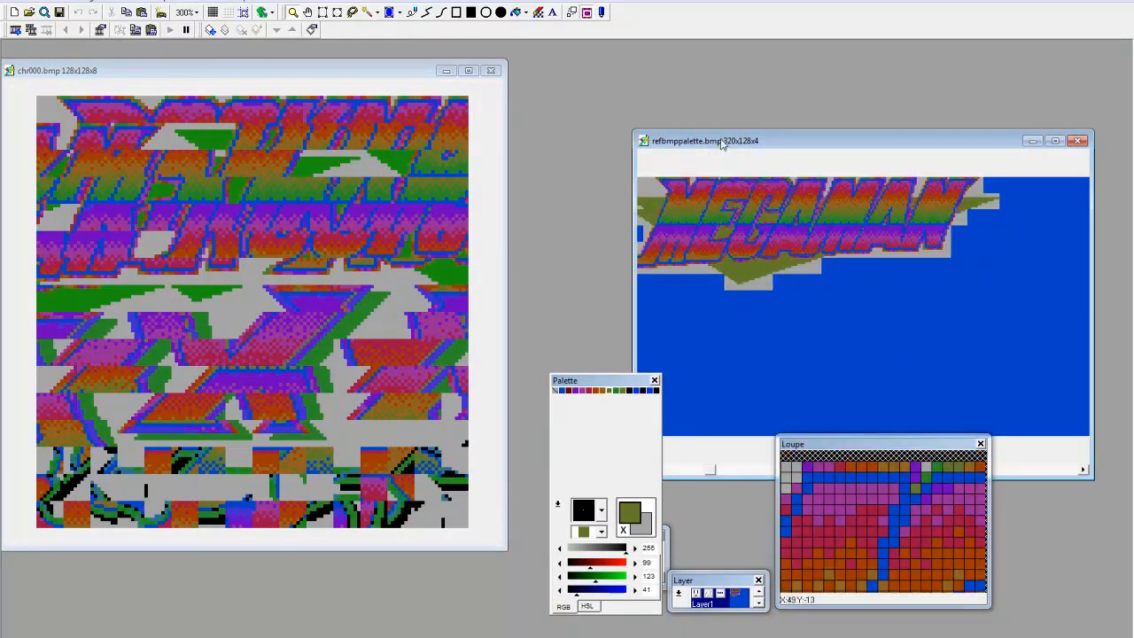
{"action": "left_click_drag", "start_coordinate": [716, 143], "coordinate": [644, 121]}
{"action": "scroll", "coordinate": [861, 304], "scroll_direction": "up", "scroll_amount": 1}
{"action": "left_click_drag", "start_coordinate": [1016, 466], "coordinate": [1132, 473]}
{"action": "left_click_drag", "start_coordinate": [798, 116], "coordinate": [753, 95]}
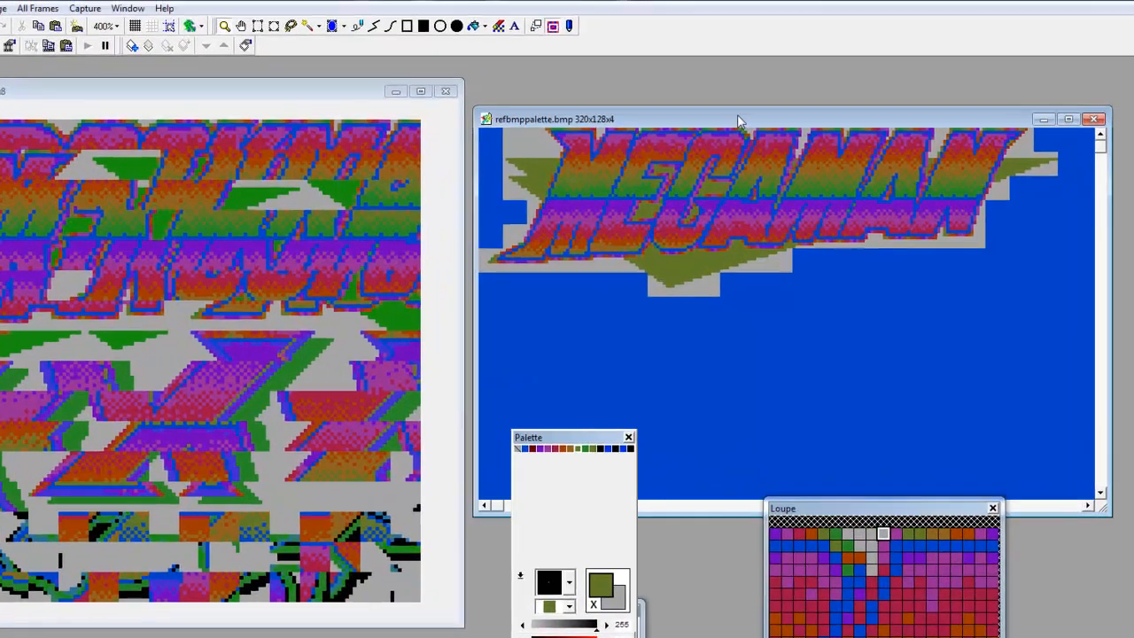
- Sample the shadow green in chr000 and change refbmppalette's olive shadow colour to match it
{"action": "left_click", "coordinate": [268, 49]}
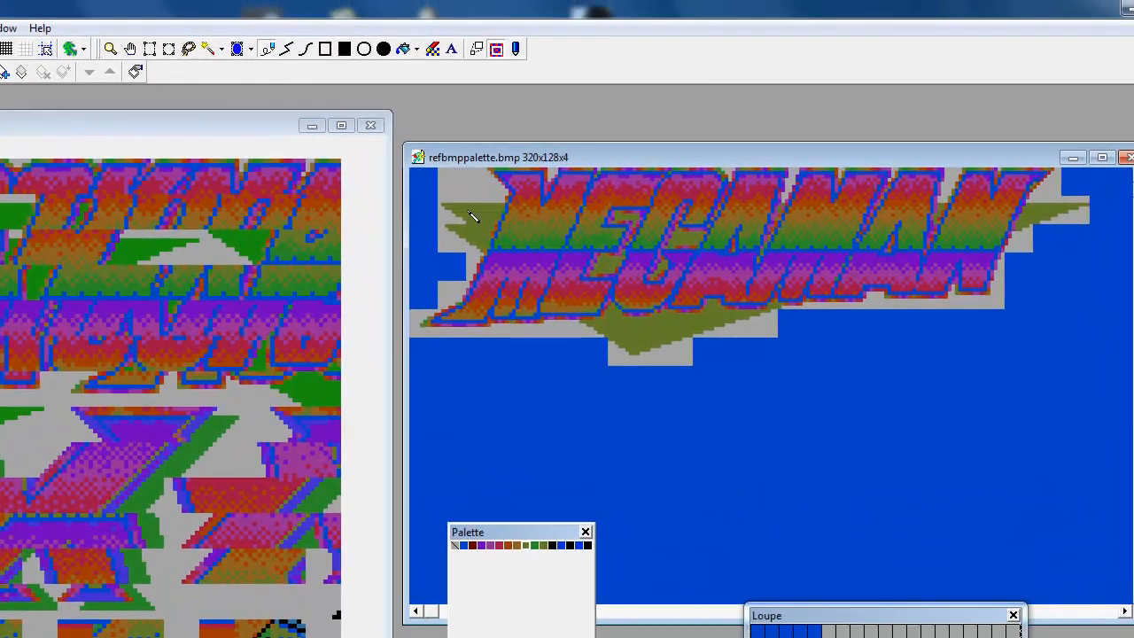
{"action": "left_click", "coordinate": [27, 141]}
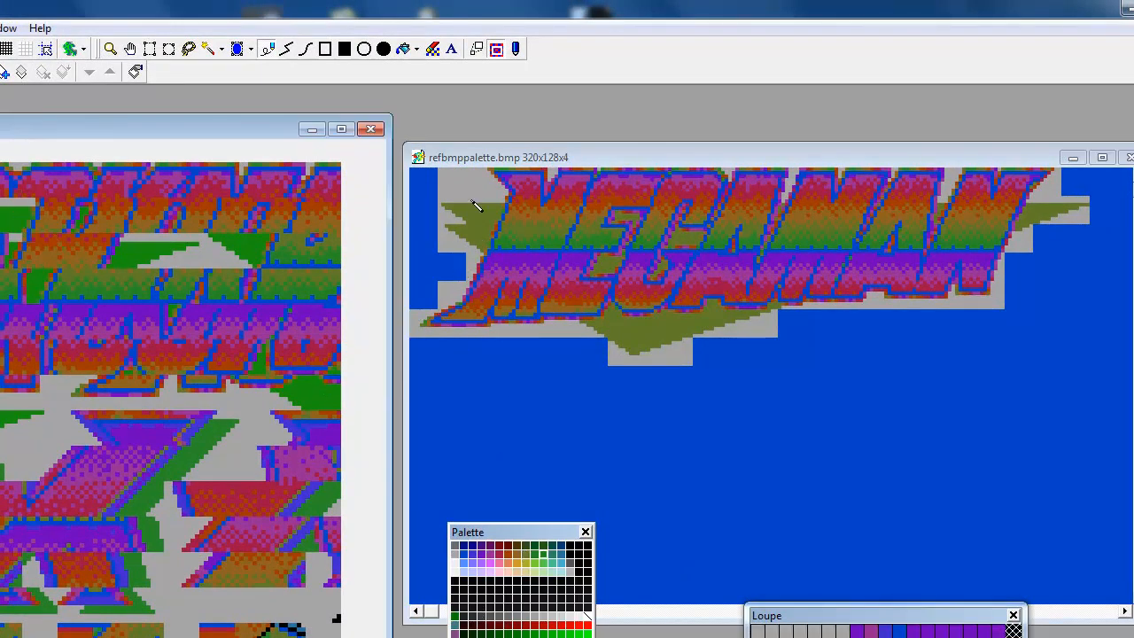
{"action": "left_click", "coordinate": [511, 157]}
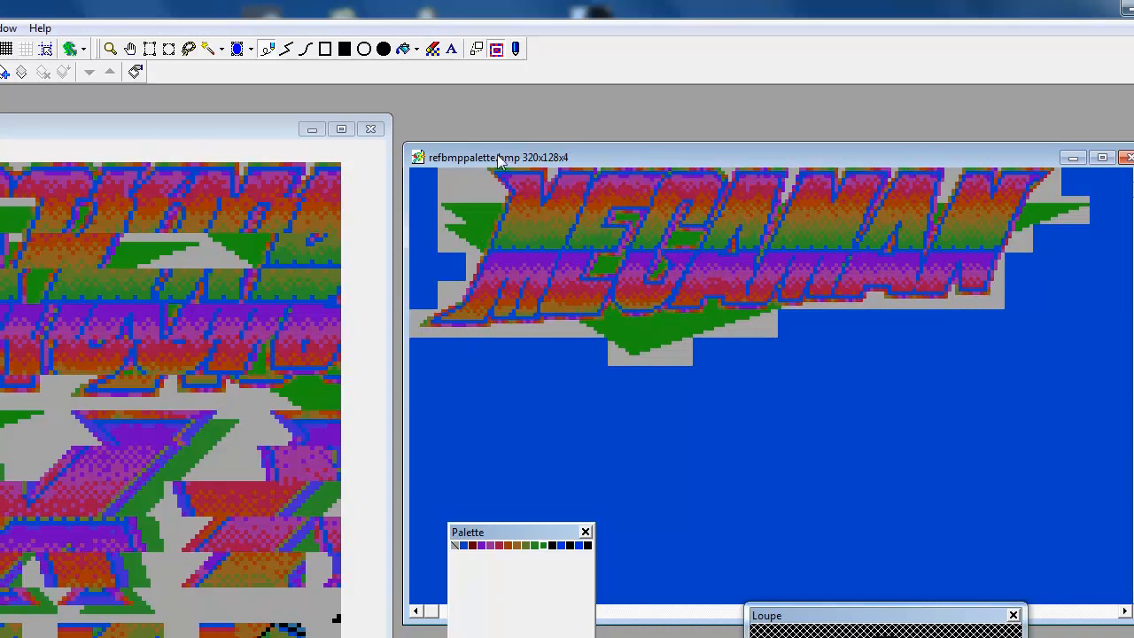
- Zoom refbmppalette to 500% and arrange its window and chr000 side by side without overlap
{"action": "left_click_drag", "start_coordinate": [502, 160], "coordinate": [515, 162]}
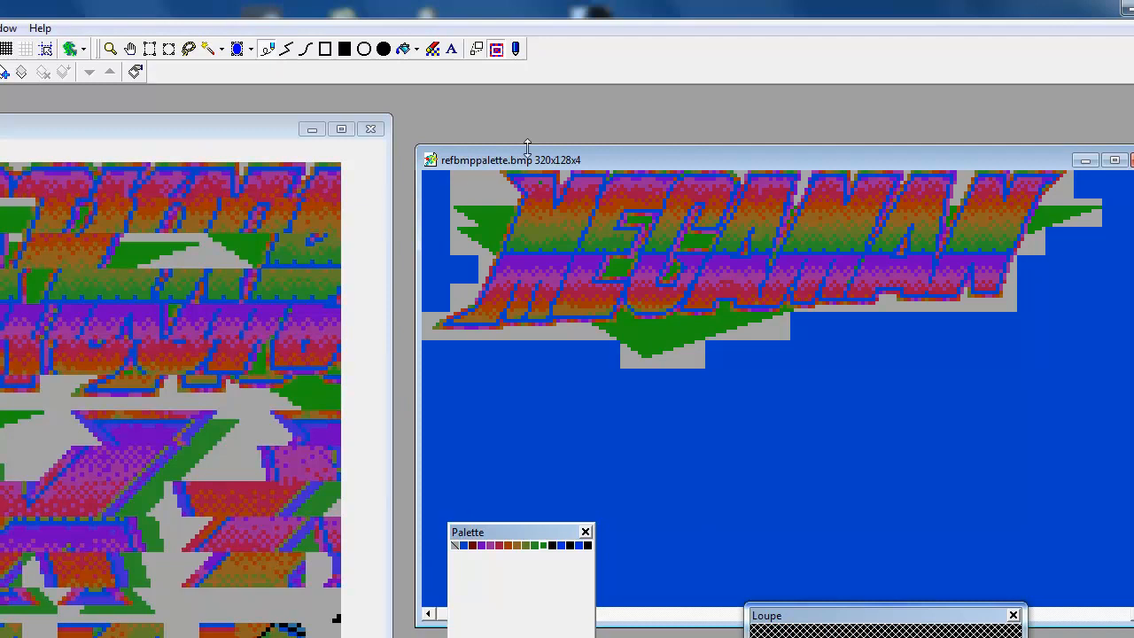
{"action": "left_click", "coordinate": [111, 49]}
{"action": "left_click", "coordinate": [989, 432]}
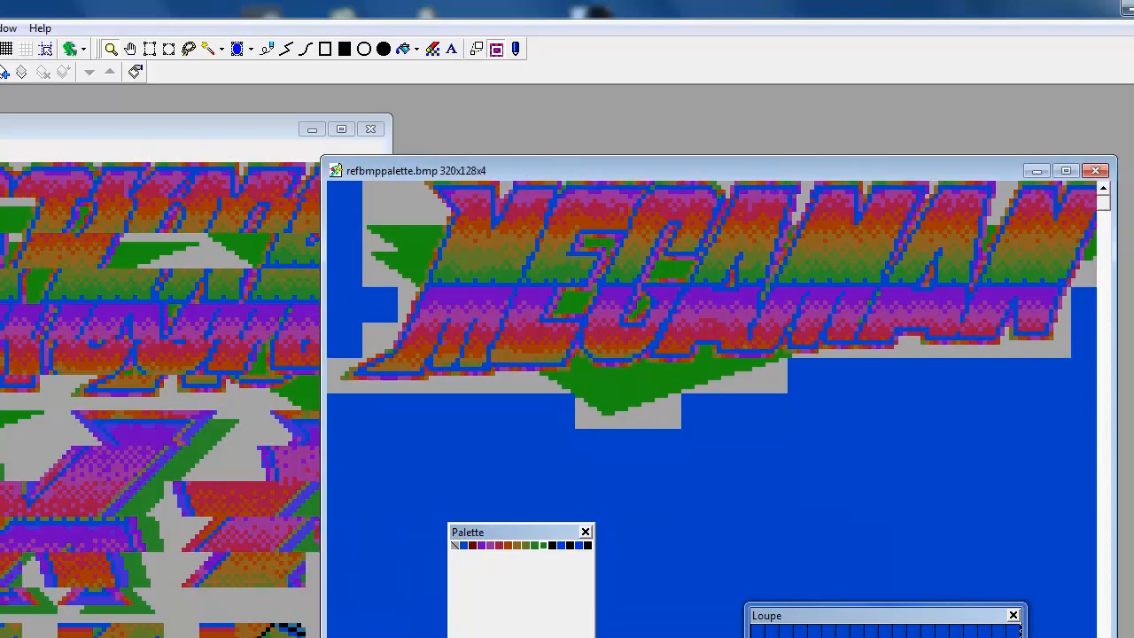
{"action": "left_click_drag", "start_coordinate": [658, 172], "coordinate": [701, 169]}
{"action": "left_click_drag", "start_coordinate": [59, 128], "coordinate": [41, 122]}
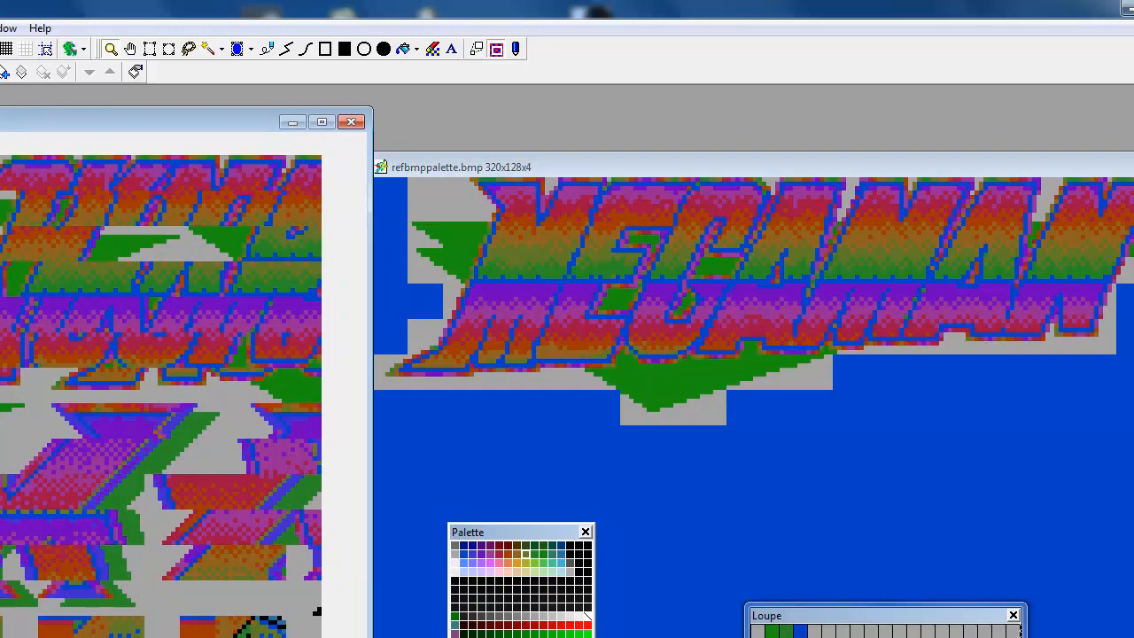
- Show the tile grid over both the chr000 tiles and the refbmppalette logo
{"action": "left_click", "coordinate": [27, 49]}
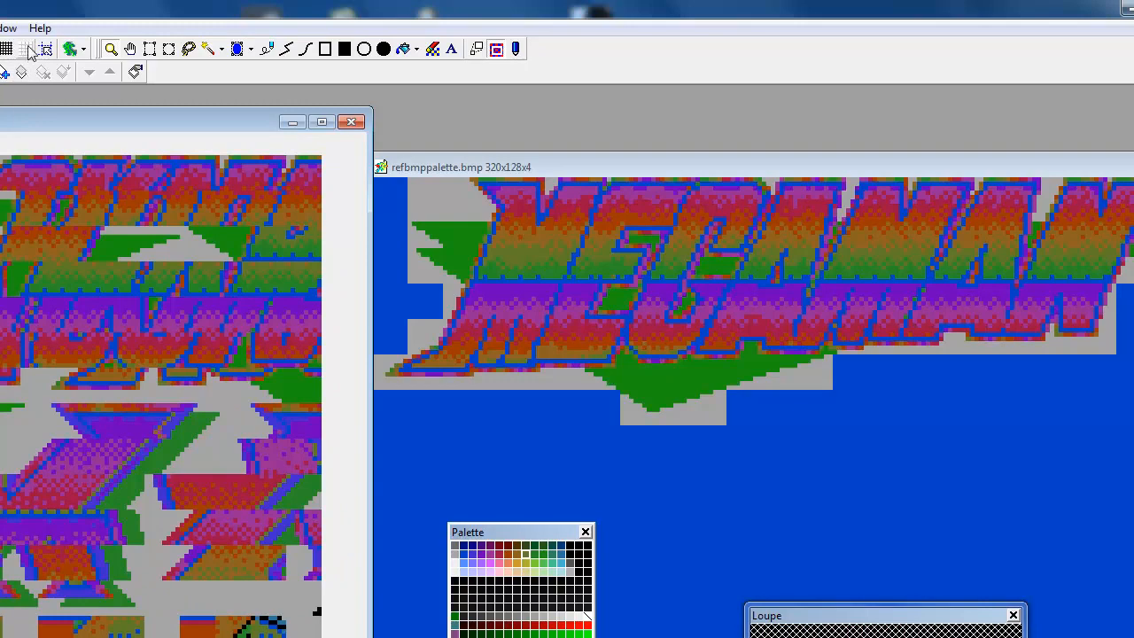
{"action": "left_click", "coordinate": [55, 91]}
{"action": "left_click", "coordinate": [483, 173]}
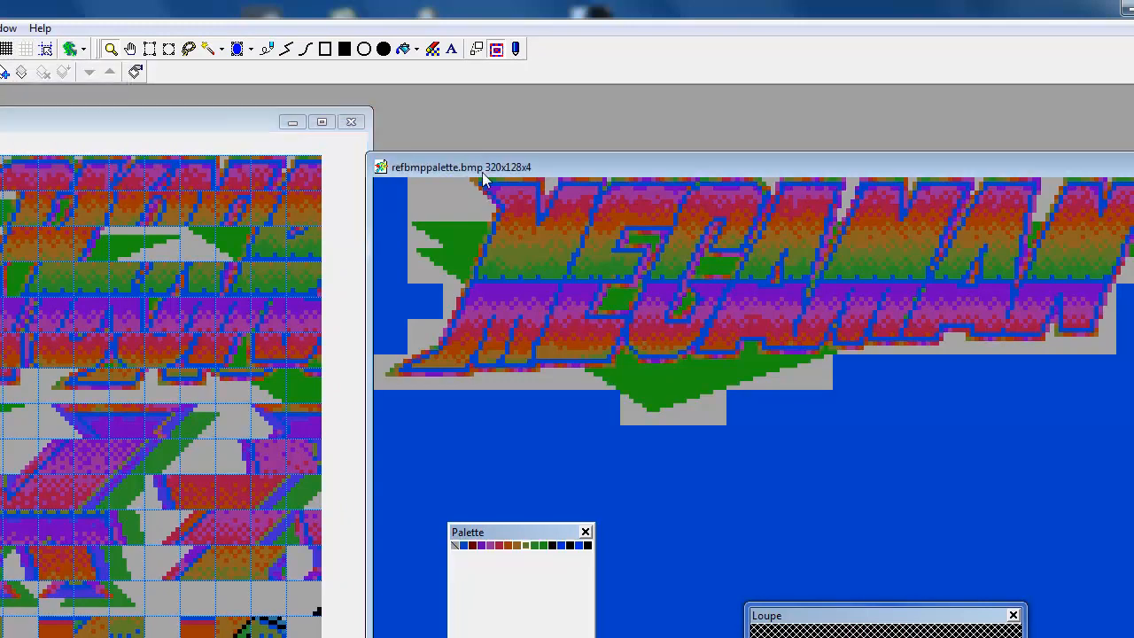
{"action": "left_click", "coordinate": [26, 49]}
{"action": "left_click", "coordinate": [55, 90]}
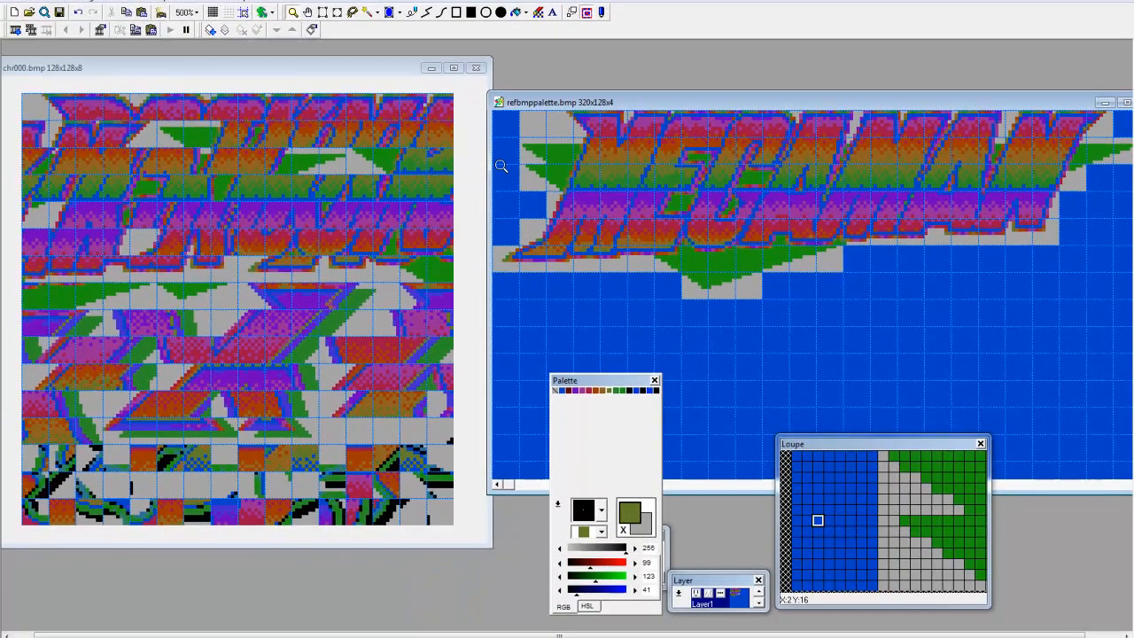
- Select a strip 12 tiles wide and one tile high along the top of refbmppalette's MEGAMAN logo and copy it
{"action": "left_click", "coordinate": [323, 12]}
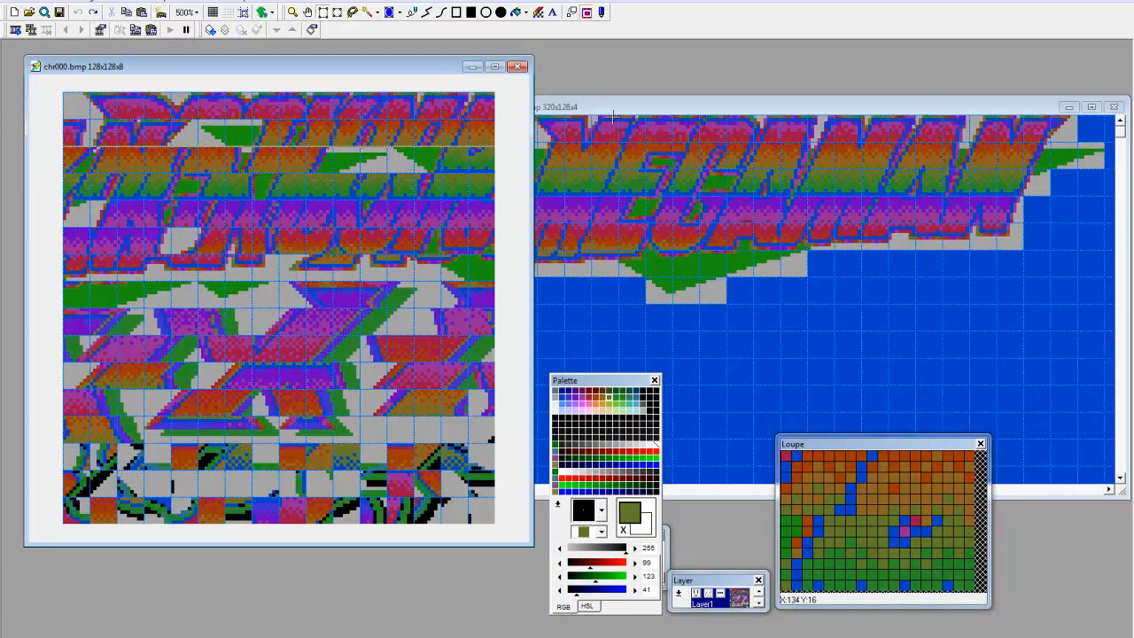
{"action": "left_click", "coordinate": [651, 110]}
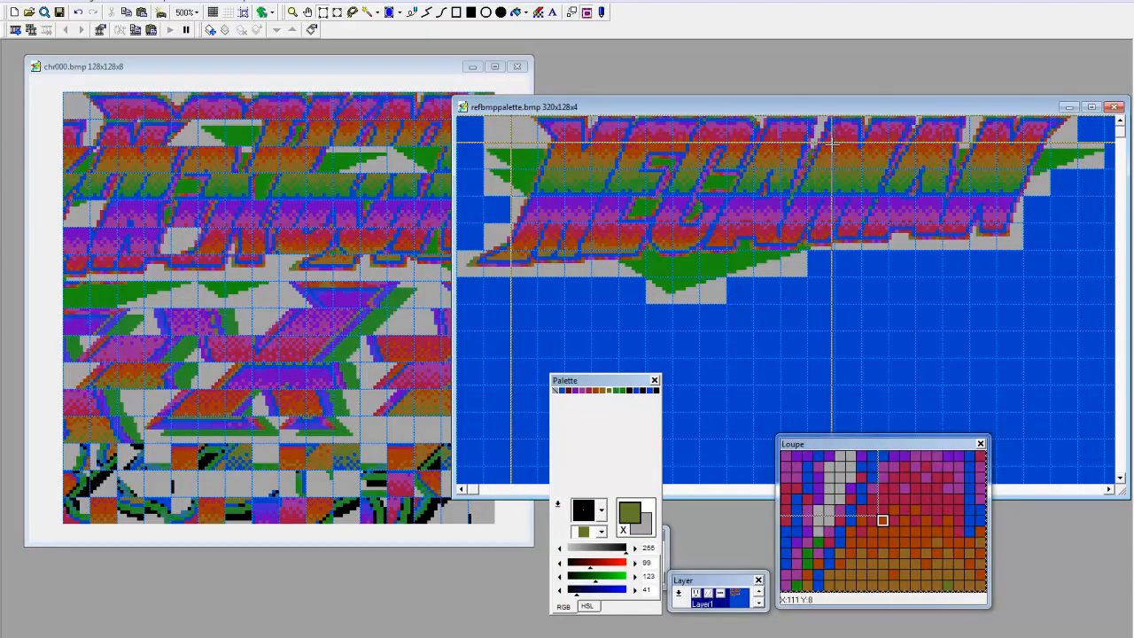
{"action": "left_click_drag", "start_coordinate": [511, 116], "coordinate": [834, 141]}
{"action": "key", "text": "ctrl+c"}
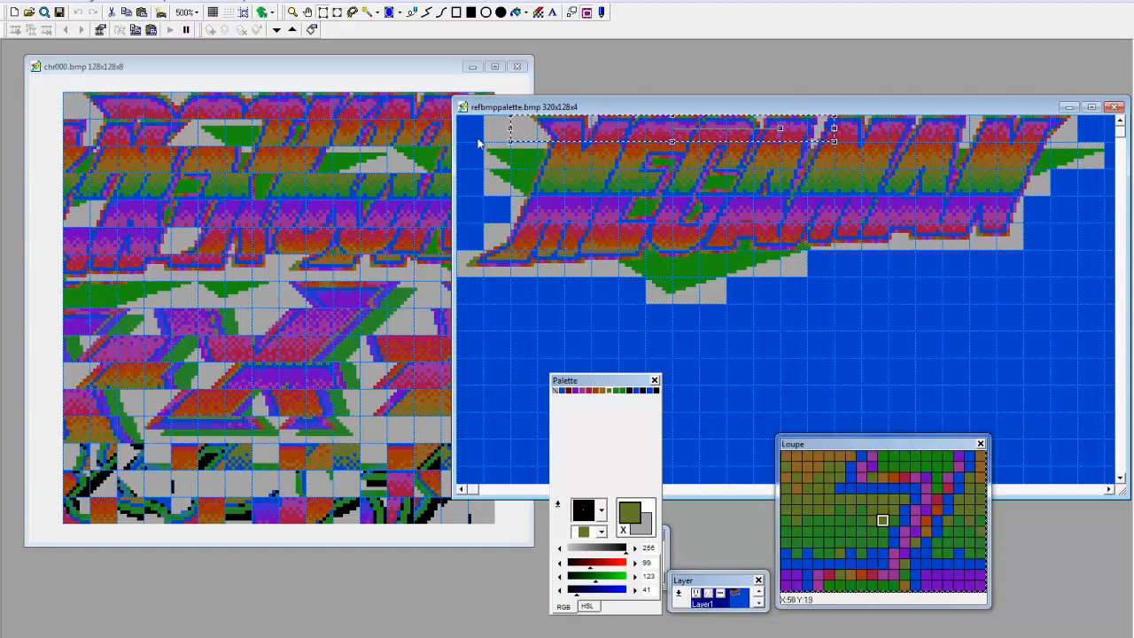
- Paste the copied logo strip onto the first tile row of chr000, starting at its first column
{"action": "left_click", "coordinate": [274, 65]}
{"action": "key", "text": "ctrl+v"}
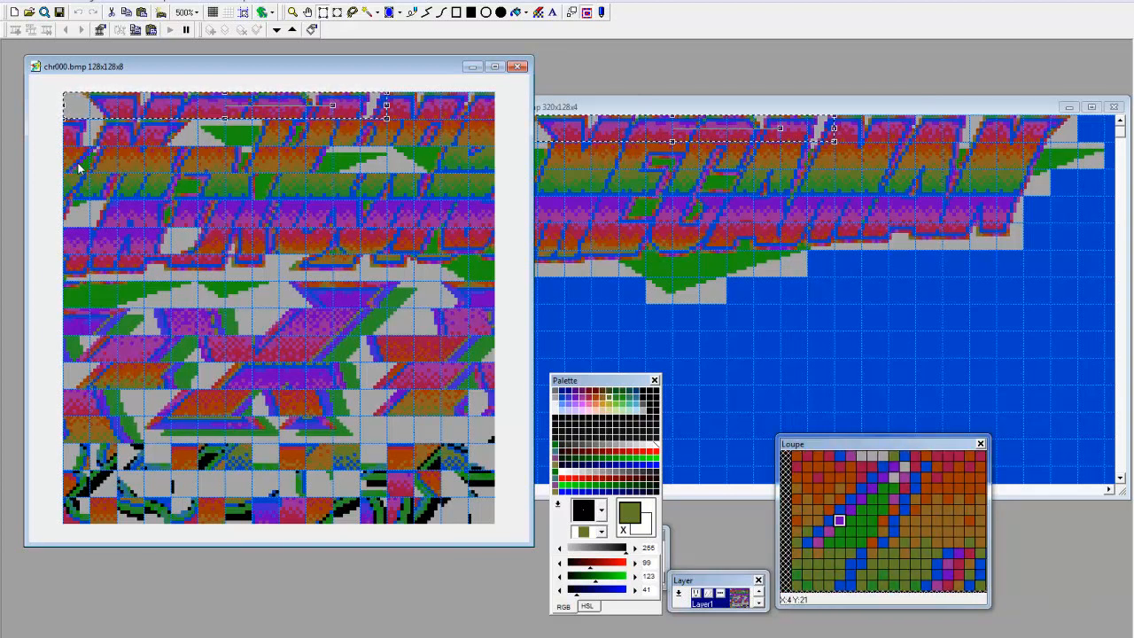
{"action": "left_click", "coordinate": [293, 137]}
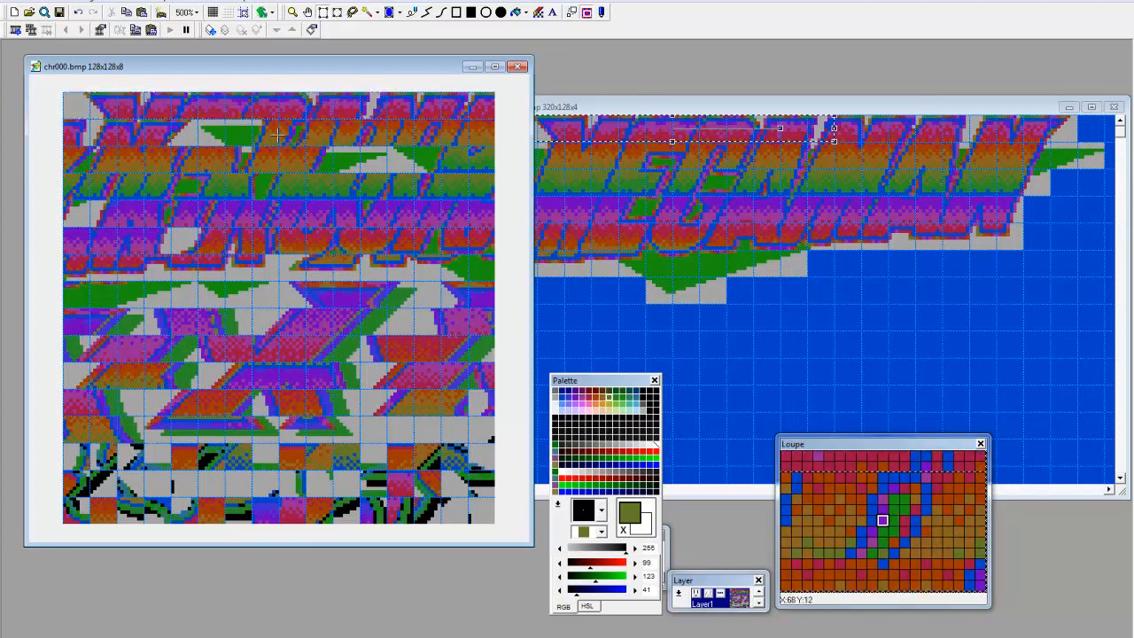
- Copy a 13-tile strip from the second tile row of refbmppalette's logo and paste it into chr000's second row from the sixth column
{"action": "left_click", "coordinate": [697, 116]}
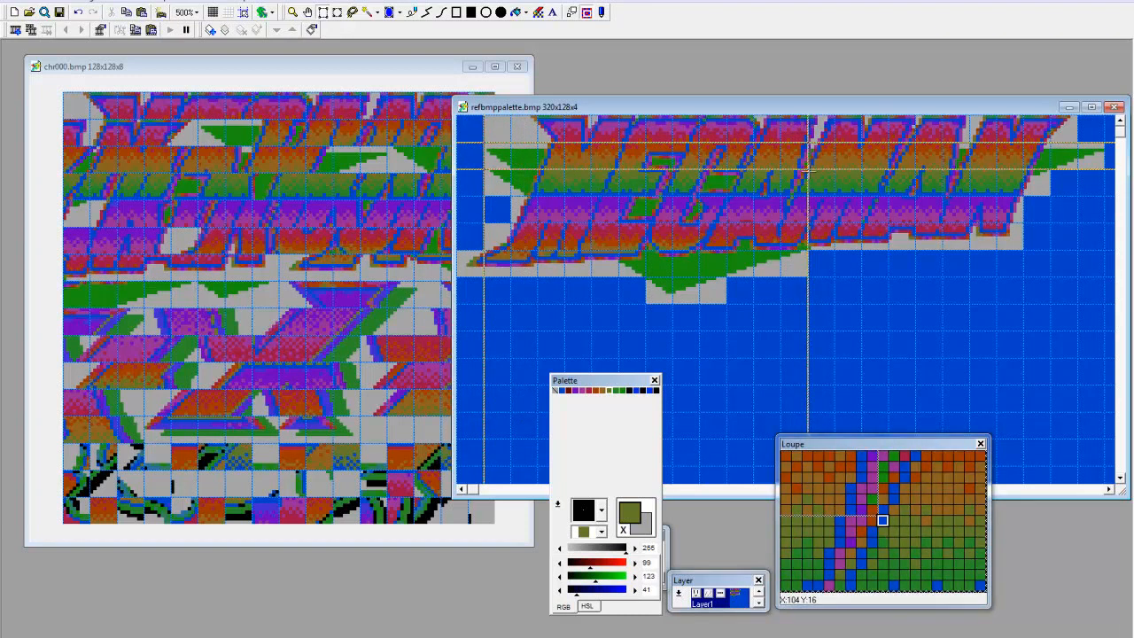
{"action": "left_click_drag", "start_coordinate": [835, 168], "coordinate": [835, 169]}
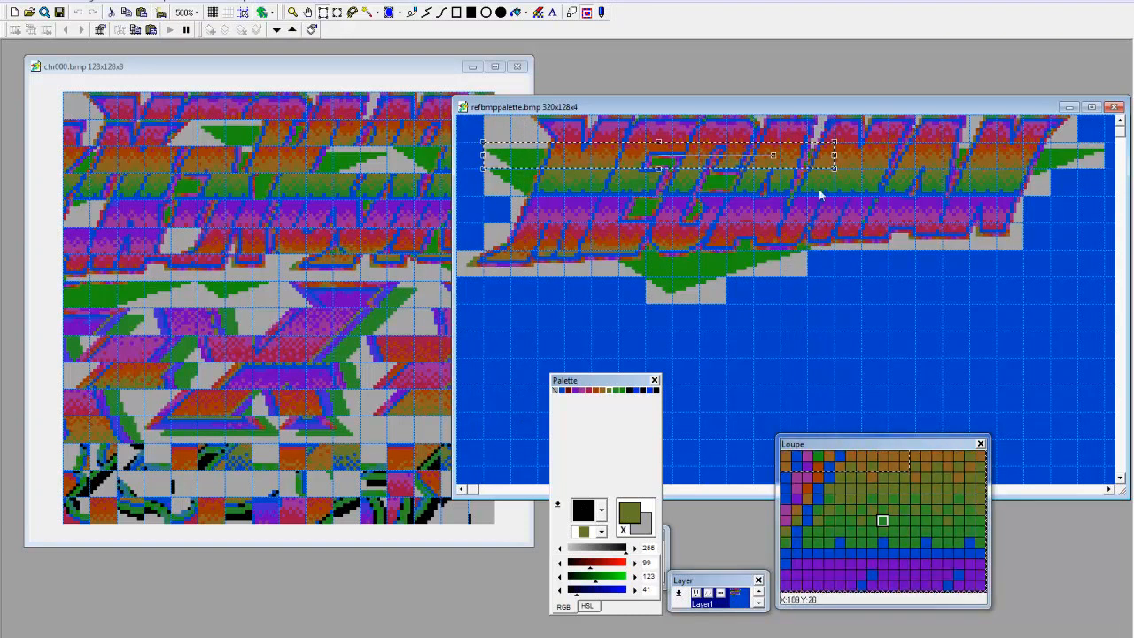
{"action": "left_click", "coordinate": [361, 76]}
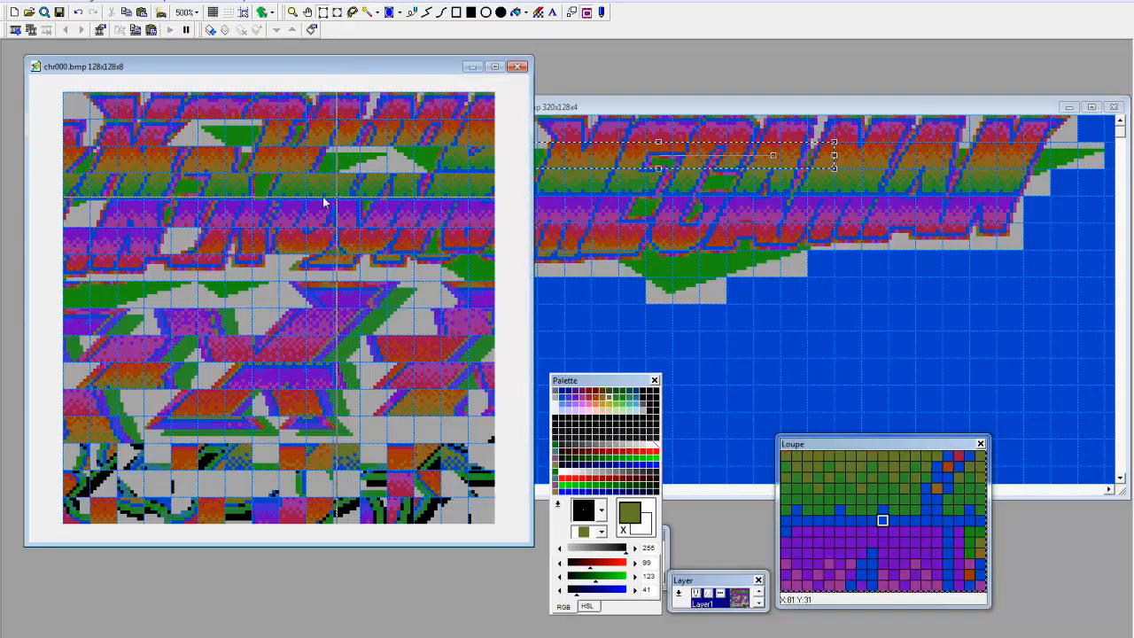
{"action": "key", "text": "ctrl+v"}
{"action": "left_click_drag", "start_coordinate": [199, 106], "coordinate": [341, 135]}
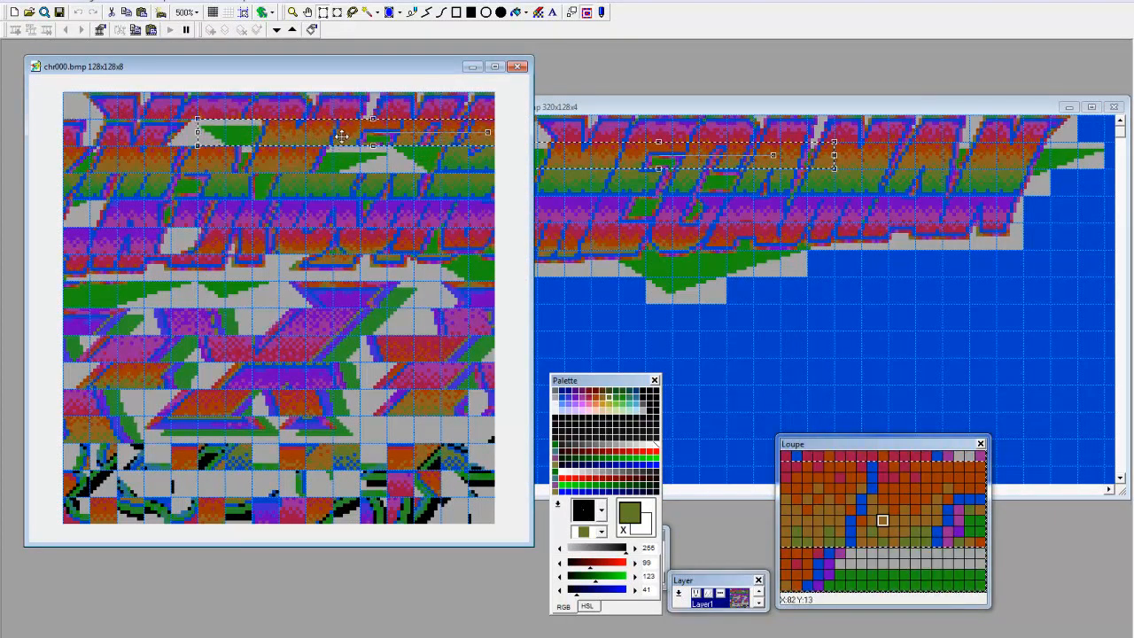
{"action": "left_click", "coordinate": [74, 152]}
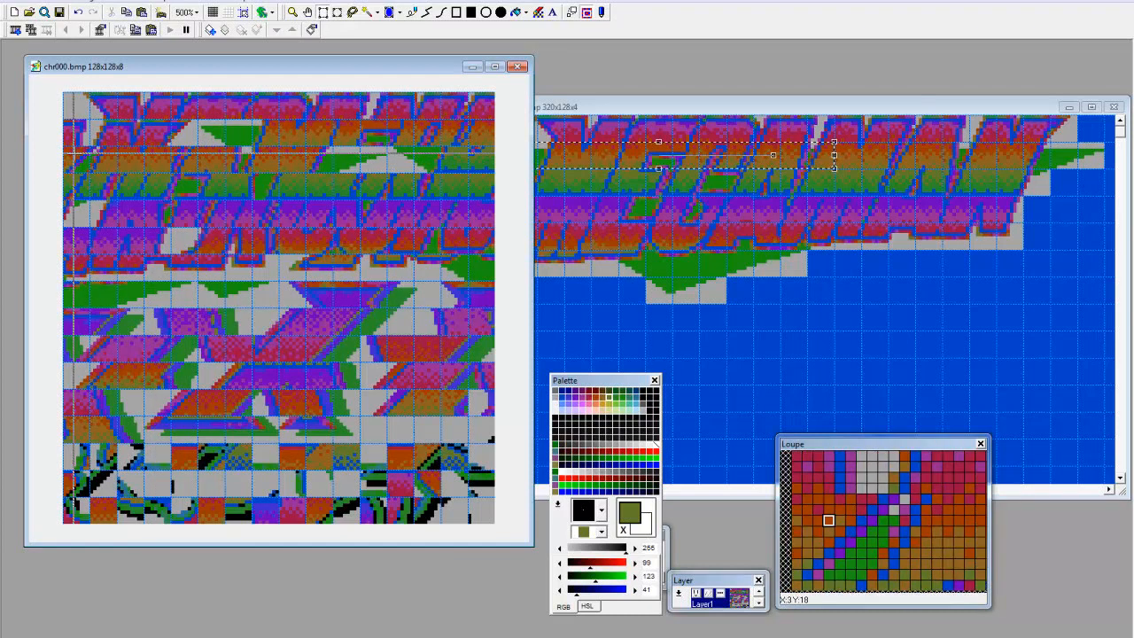
{"action": "left_click_drag", "start_coordinate": [73, 153], "coordinate": [80, 177]}
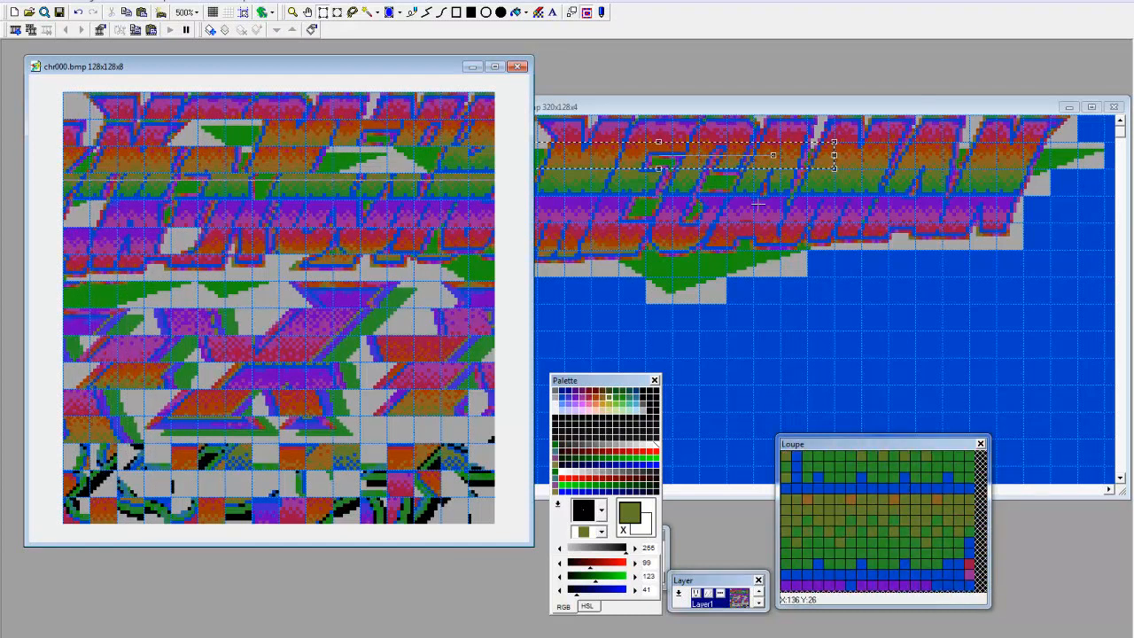
- Copy the three tiles continuing the logo's second row in refbmppalette and place them at the start of chr000's third tile row
{"action": "left_click", "coordinate": [808, 145]}
{"action": "left_click", "coordinate": [837, 211]}
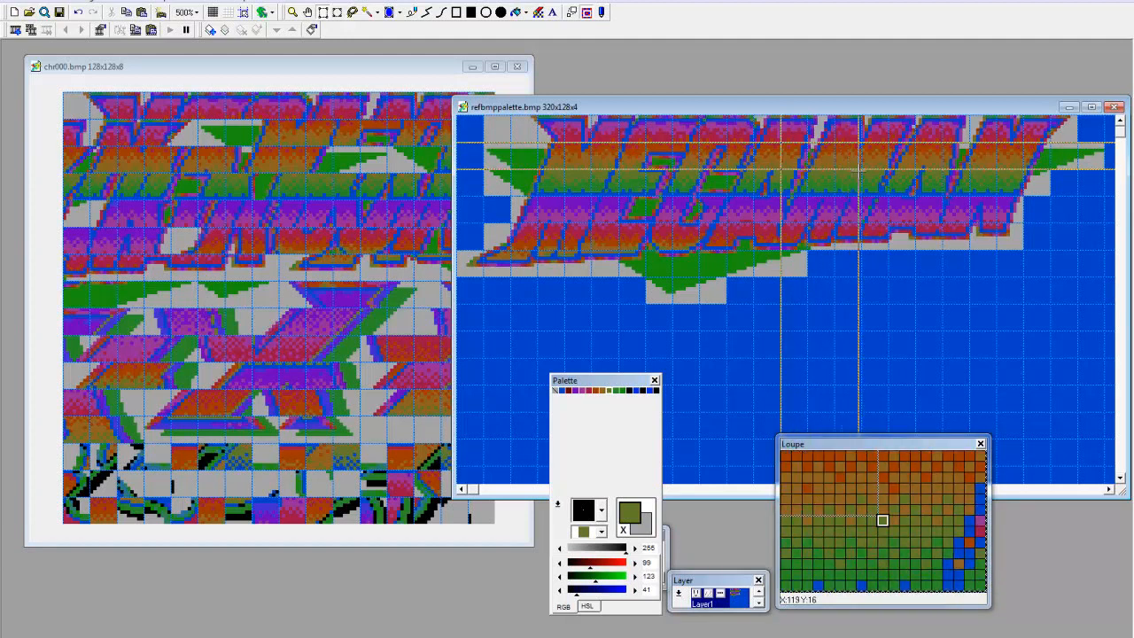
{"action": "left_click_drag", "start_coordinate": [780, 142], "coordinate": [862, 169]}
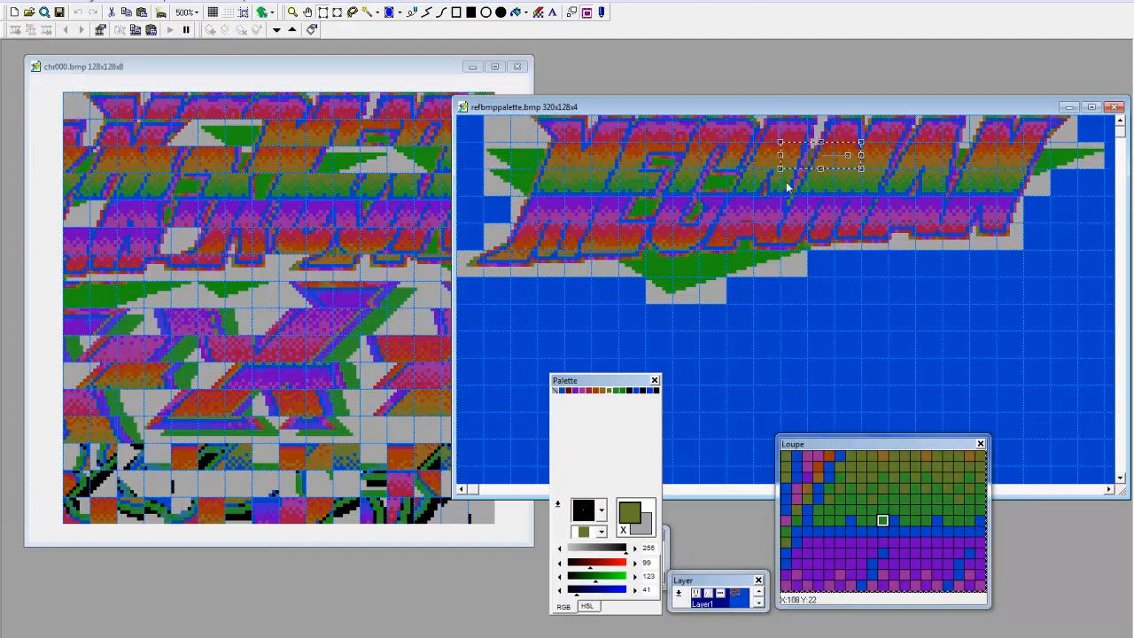
{"action": "left_click", "coordinate": [365, 78]}
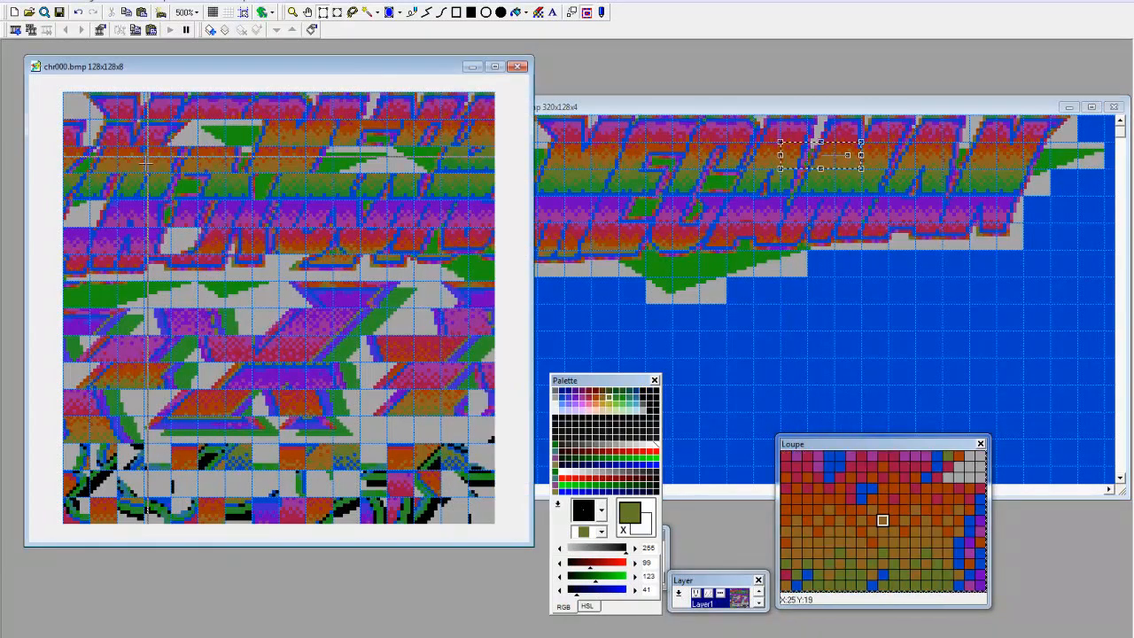
{"action": "key", "text": "ctrl+v"}
{"action": "left_click_drag", "start_coordinate": [103, 104], "coordinate": [102, 157]}
{"action": "left_click", "coordinate": [102, 157]}
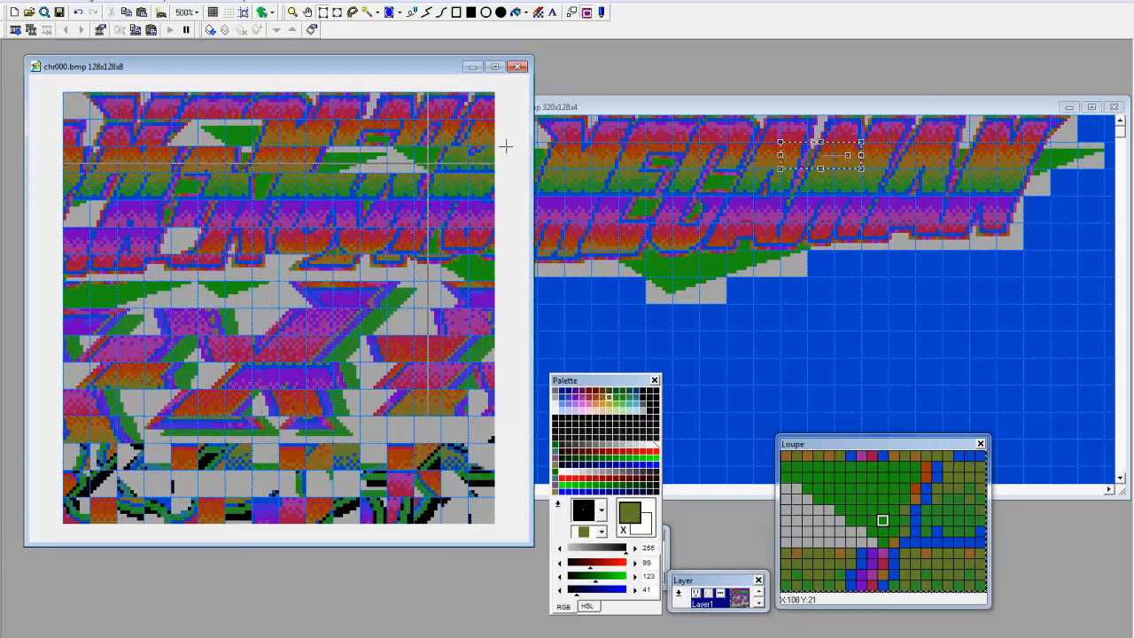
- Copy the first four tiles of the logo's third row in refbmppalette and place them in the last four columns of chr000's third row
{"action": "left_click", "coordinate": [623, 168]}
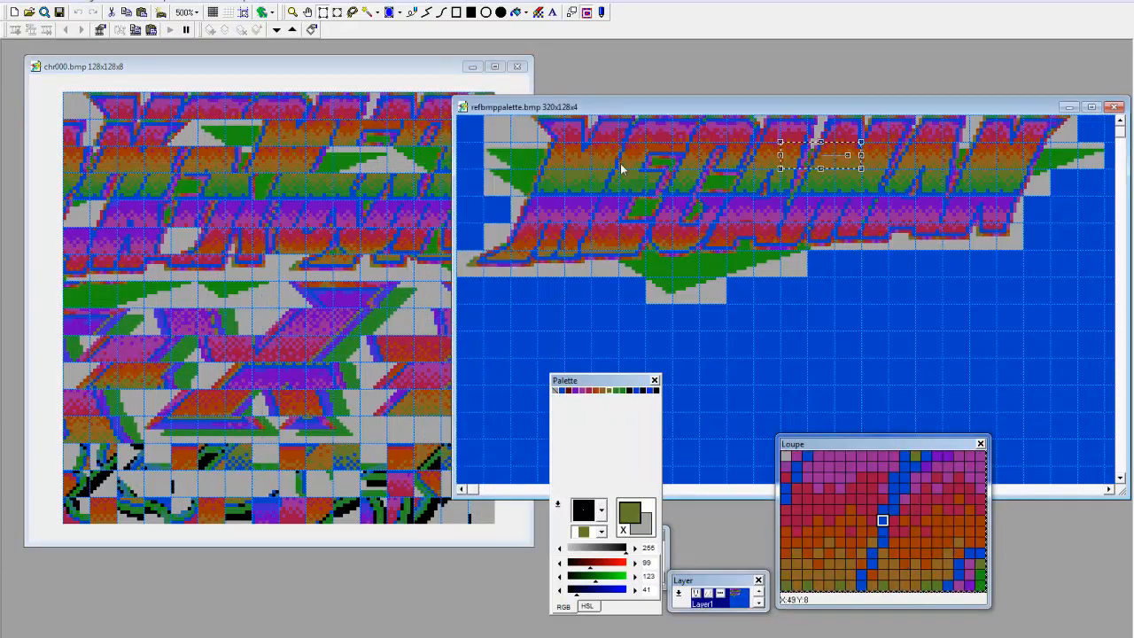
{"action": "left_click", "coordinate": [502, 178]}
{"action": "left_click_drag", "start_coordinate": [485, 168], "coordinate": [583, 198]}
{"action": "left_click_drag", "start_coordinate": [556, 107], "coordinate": [651, 114]}
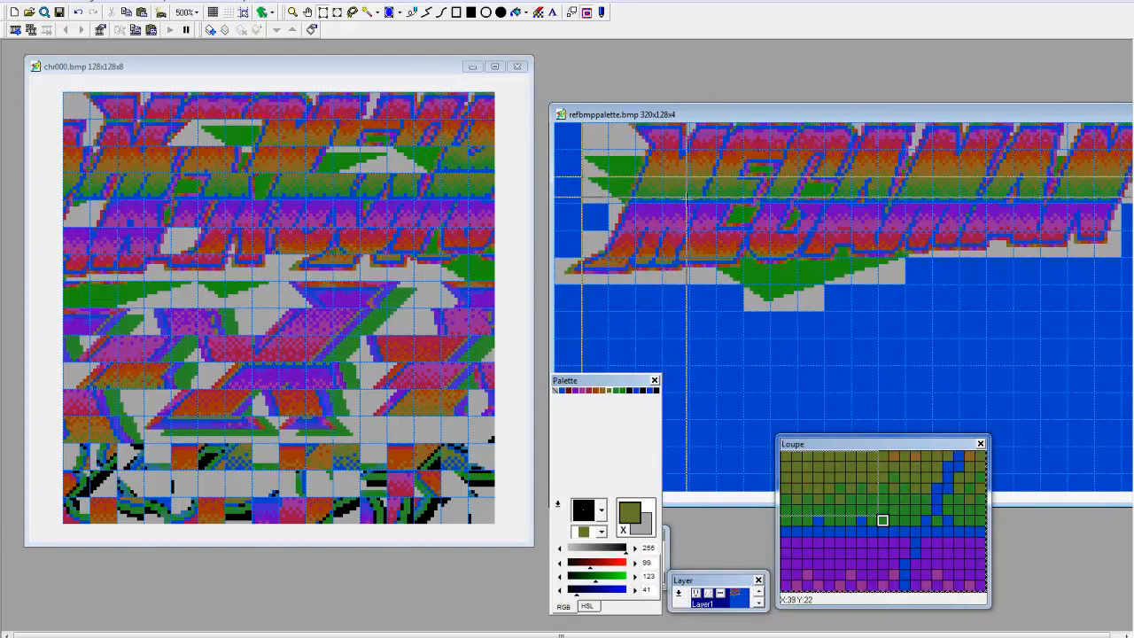
{"action": "left_click_drag", "start_coordinate": [687, 198], "coordinate": [692, 203]}
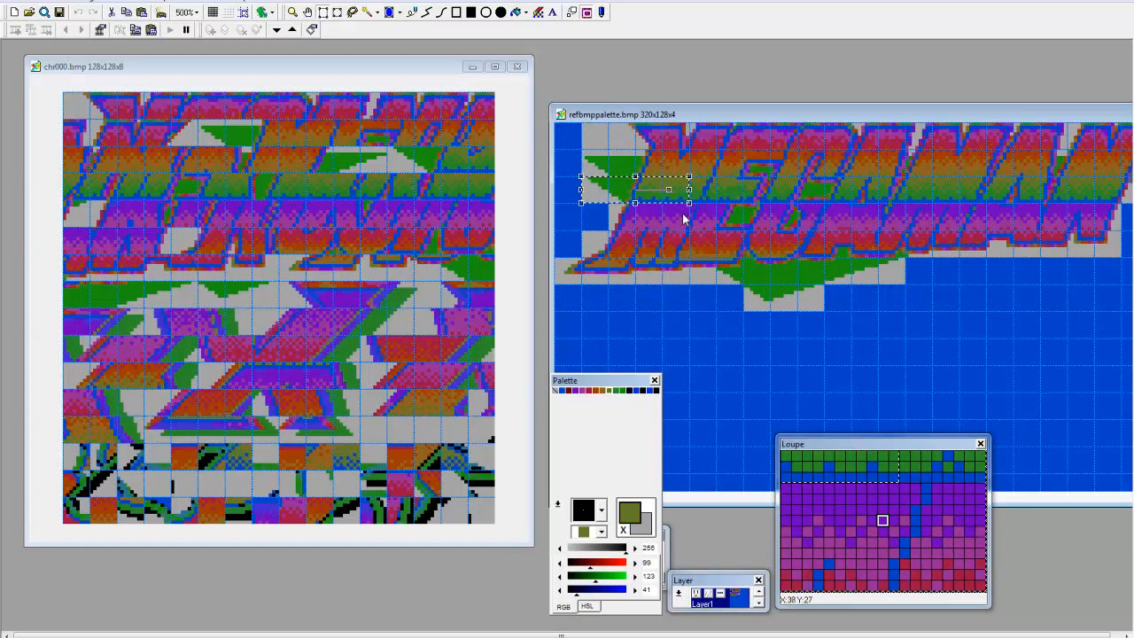
{"action": "left_click", "coordinate": [431, 69]}
{"action": "key", "text": "ctrl+v"}
{"action": "left_click_drag", "start_coordinate": [162, 105], "coordinate": [483, 160]}
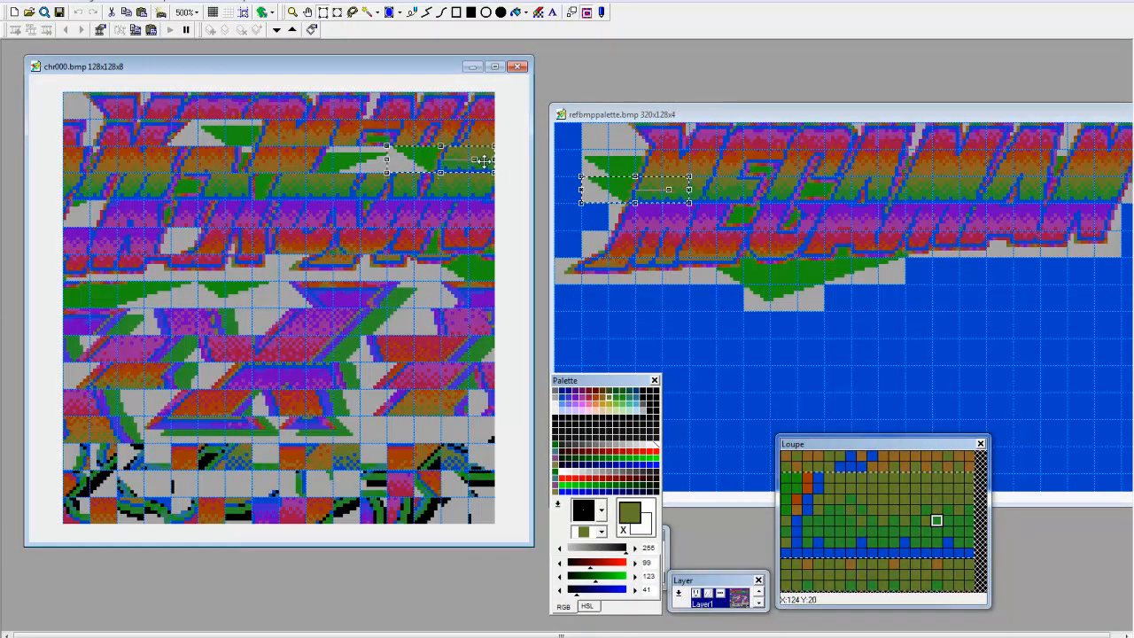
{"action": "left_click", "coordinate": [485, 196]}
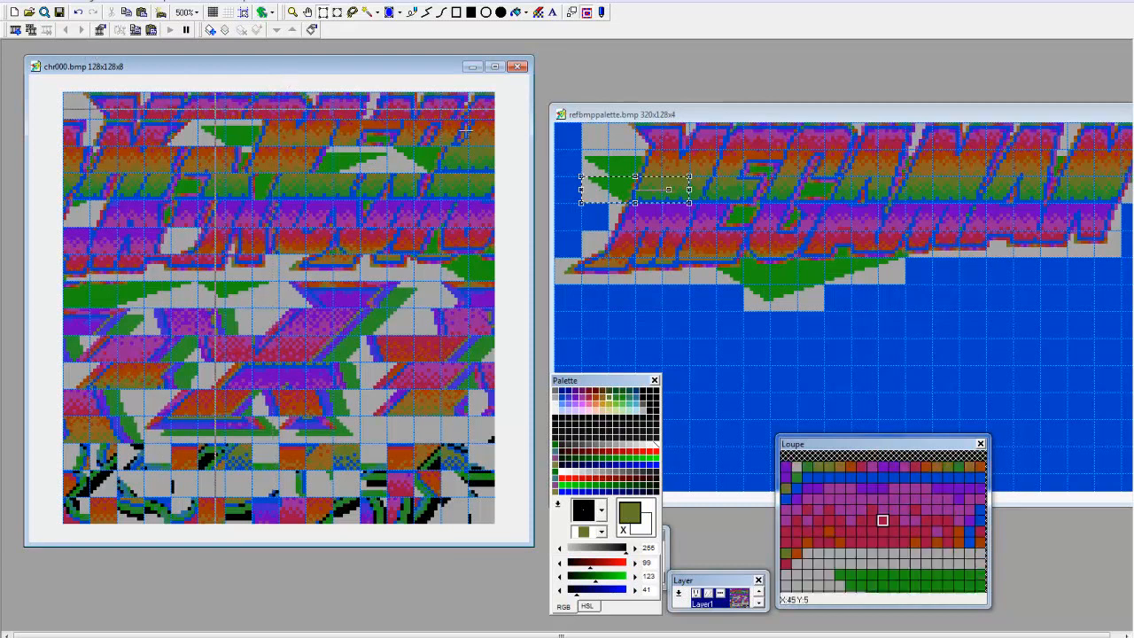
- Close refbmppalette and chr000 without saving their changes
{"action": "left_click", "coordinate": [878, 114]}
{"action": "left_click", "coordinate": [920, 106]}
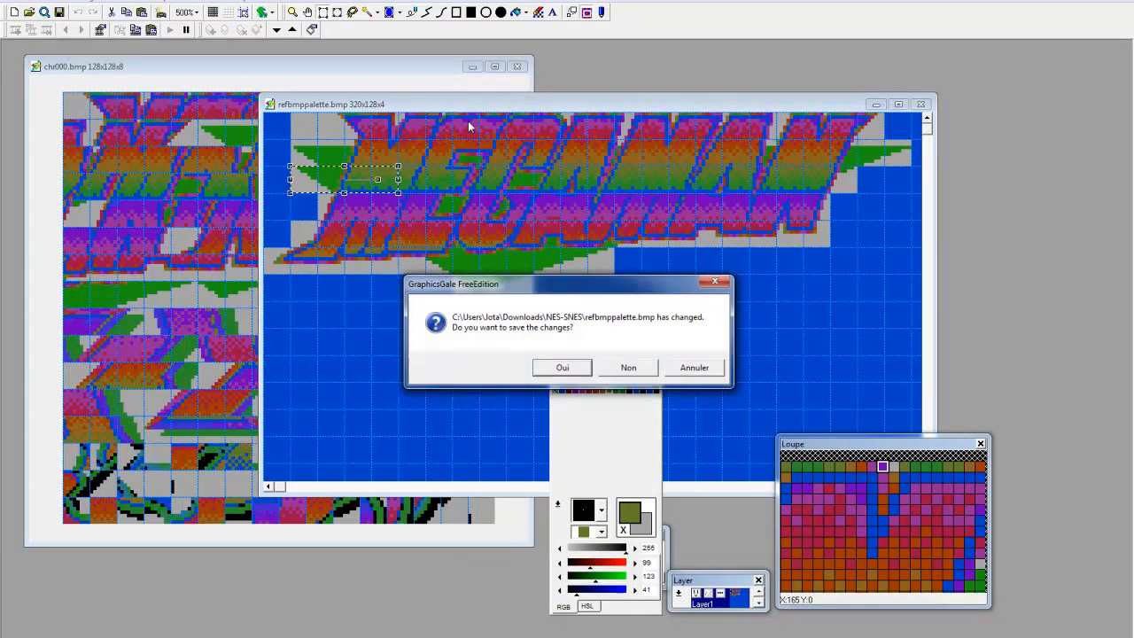
{"action": "left_click", "coordinate": [627, 367]}
{"action": "left_click", "coordinate": [518, 66]}
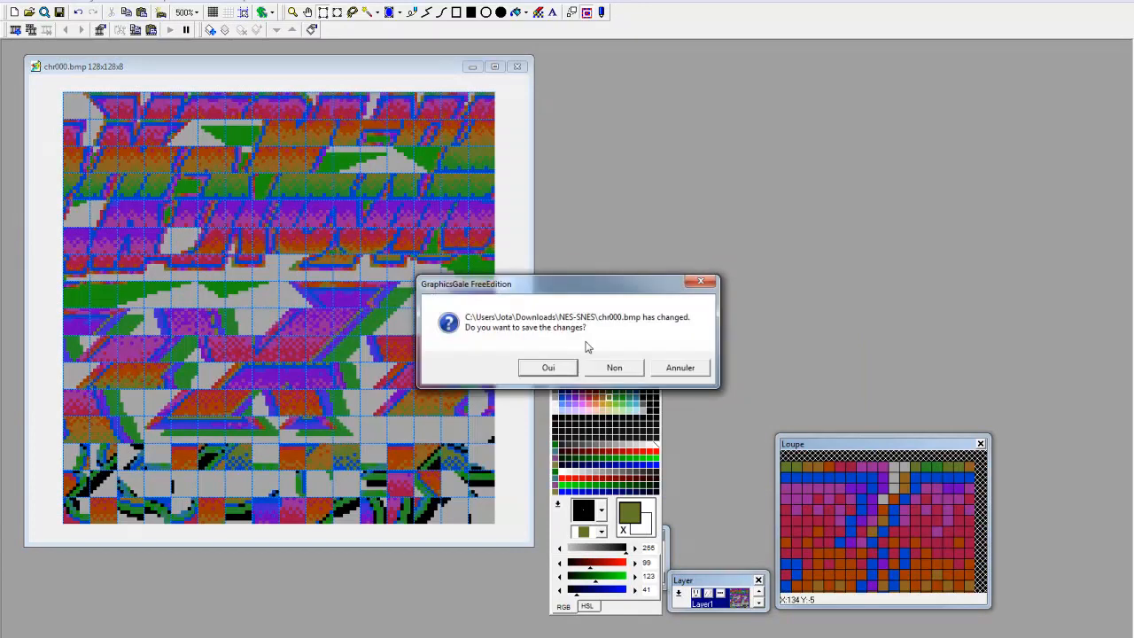
{"action": "left_click", "coordinate": [614, 367]}
- Open the finished tile sheet chr002 from the NES-SNES folder and enlarge it to 400%
{"action": "left_click", "coordinate": [29, 11]}
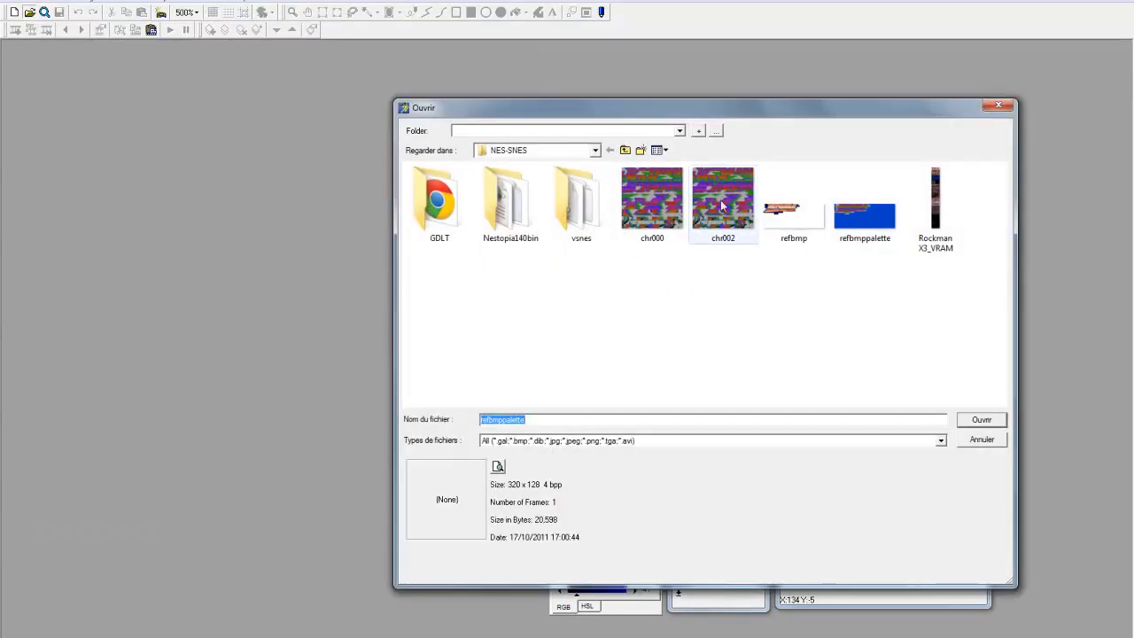
{"action": "double_click", "coordinate": [722, 206]}
{"action": "left_click_drag", "start_coordinate": [704, 483], "coordinate": [714, 486]}
{"action": "key", "text": "KP_Add"}
{"action": "key", "text": "KP_Add"}
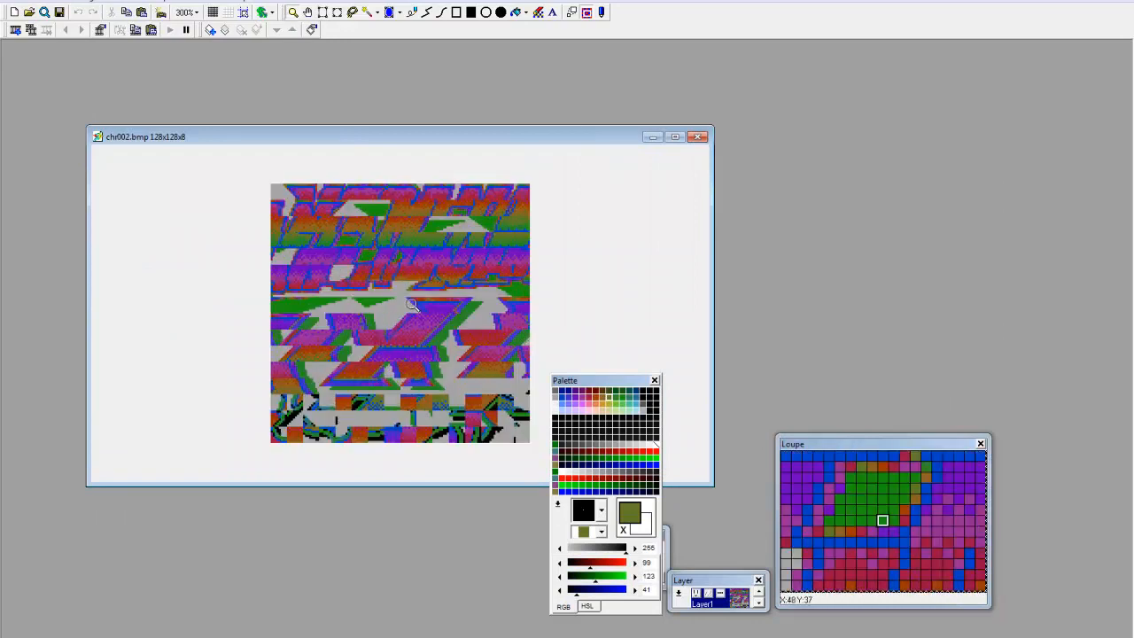
{"action": "left_click", "coordinate": [12, 2]}
{"action": "left_click", "coordinate": [74, 108]}
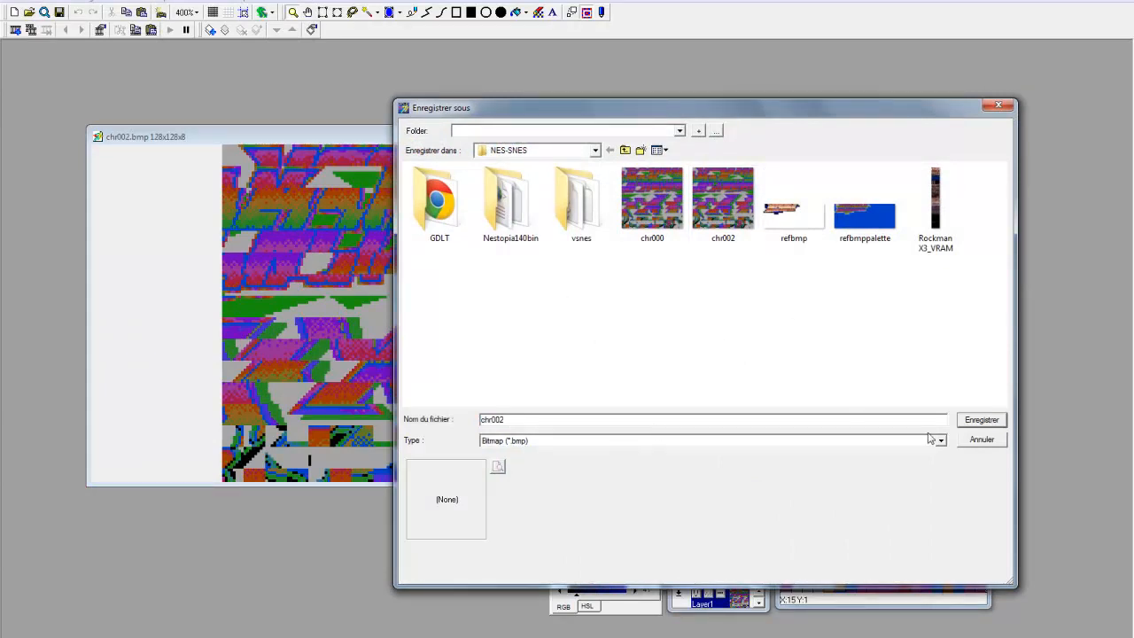
{"action": "left_click", "coordinate": [980, 440]}
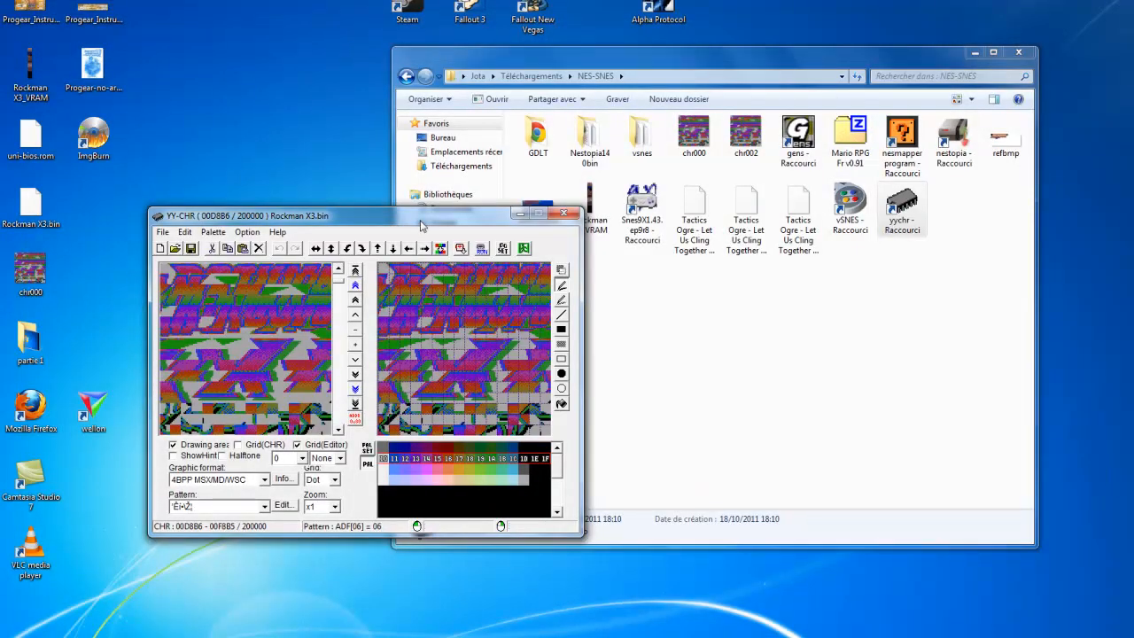
- Switch to YY-CHR and load the chr002 bitmap snapshot from the Téléchargements NES-SNES folder into the Rockman X3.bin tile data
{"action": "left_click_drag", "start_coordinate": [420, 215], "coordinate": [485, 186]}
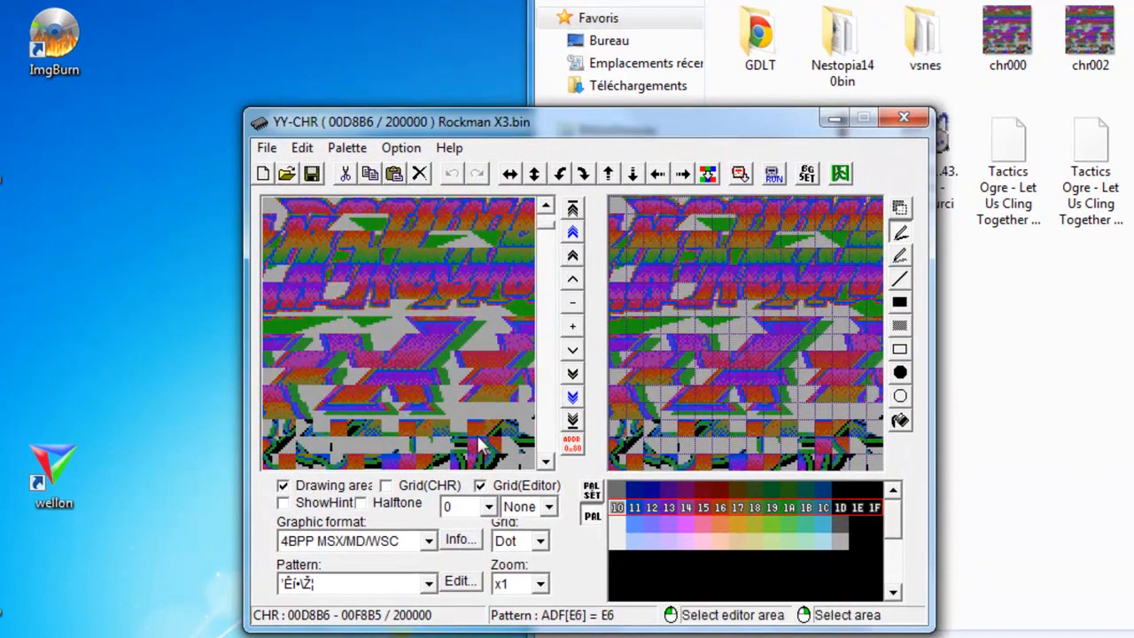
{"action": "left_click_drag", "start_coordinate": [383, 133], "coordinate": [327, 48]}
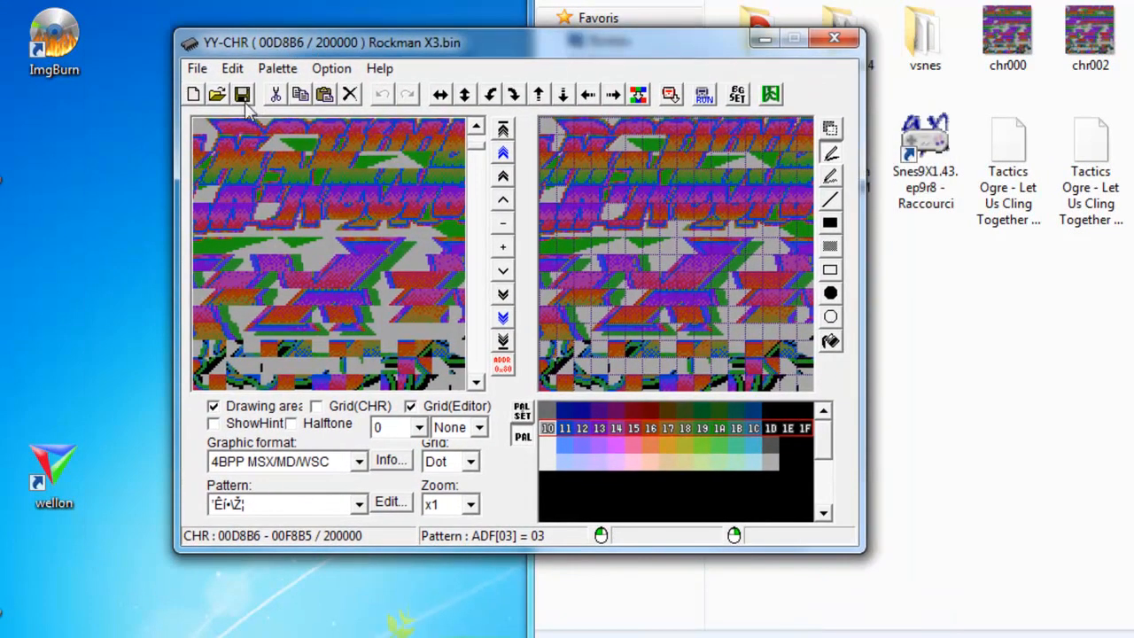
{"action": "left_click", "coordinate": [217, 94]}
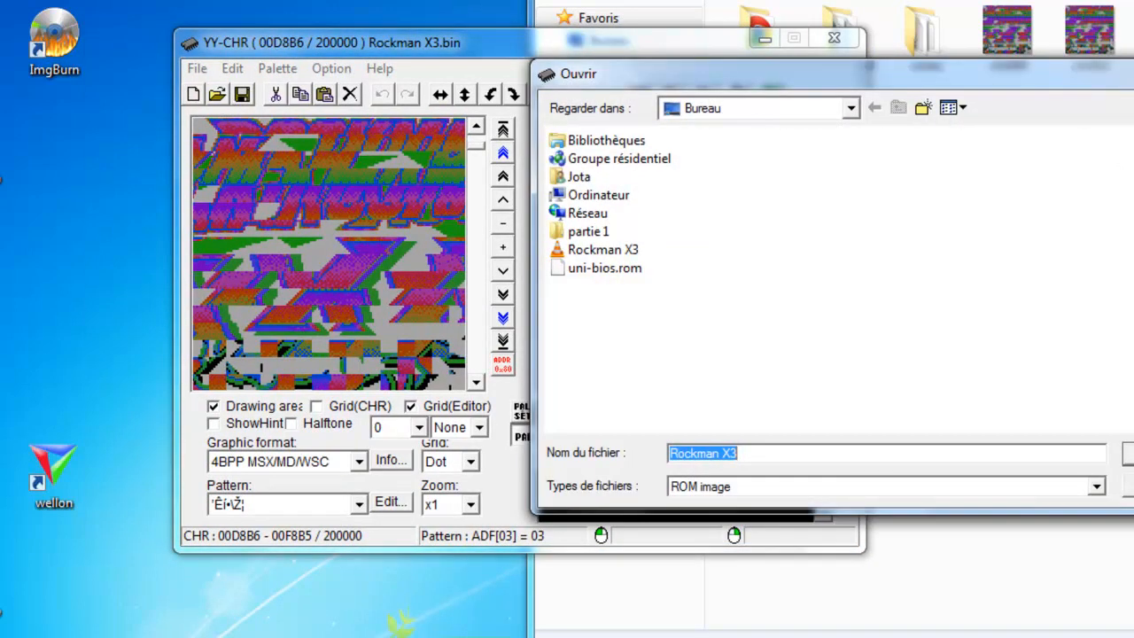
{"action": "left_click", "coordinate": [1128, 453]}
{"action": "left_click", "coordinate": [197, 69]}
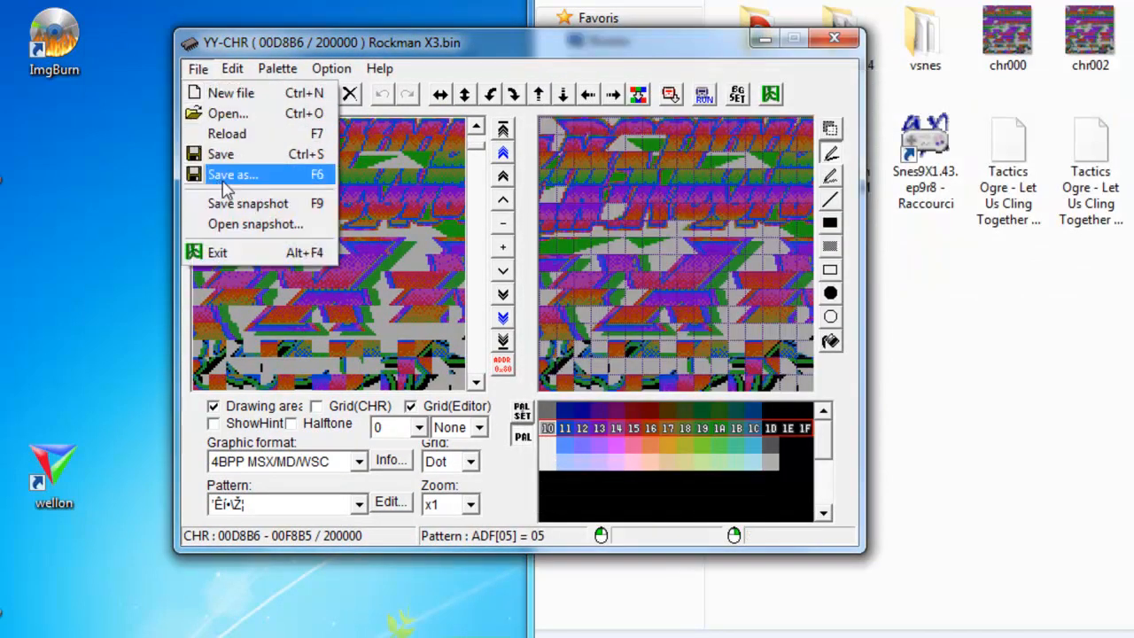
{"action": "left_click", "coordinate": [256, 224]}
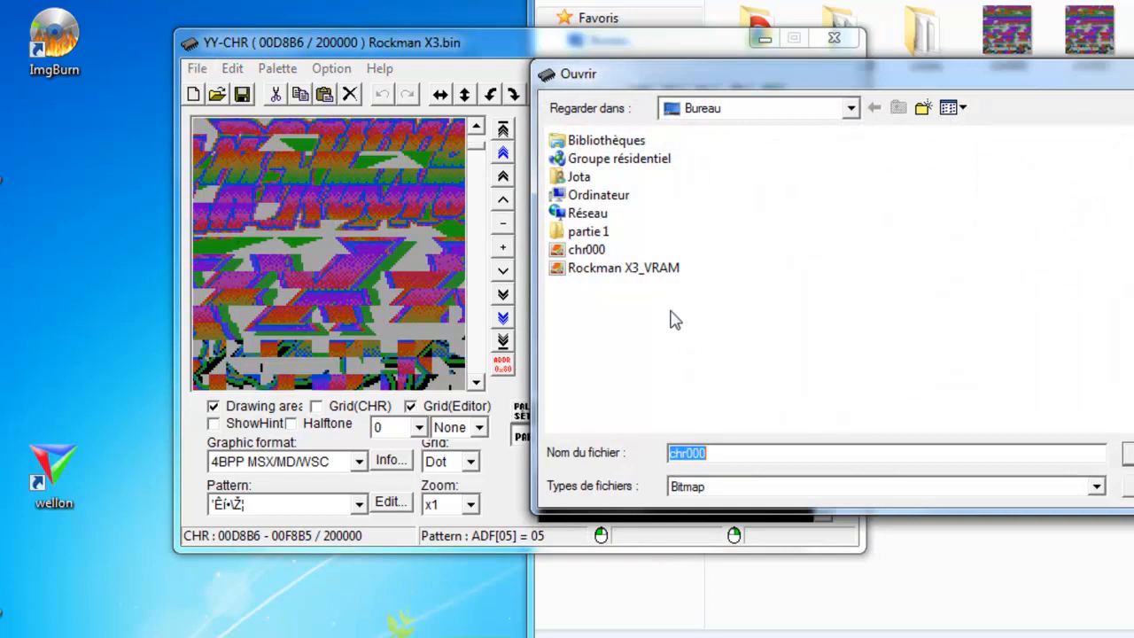
{"action": "double_click", "coordinate": [580, 177]}
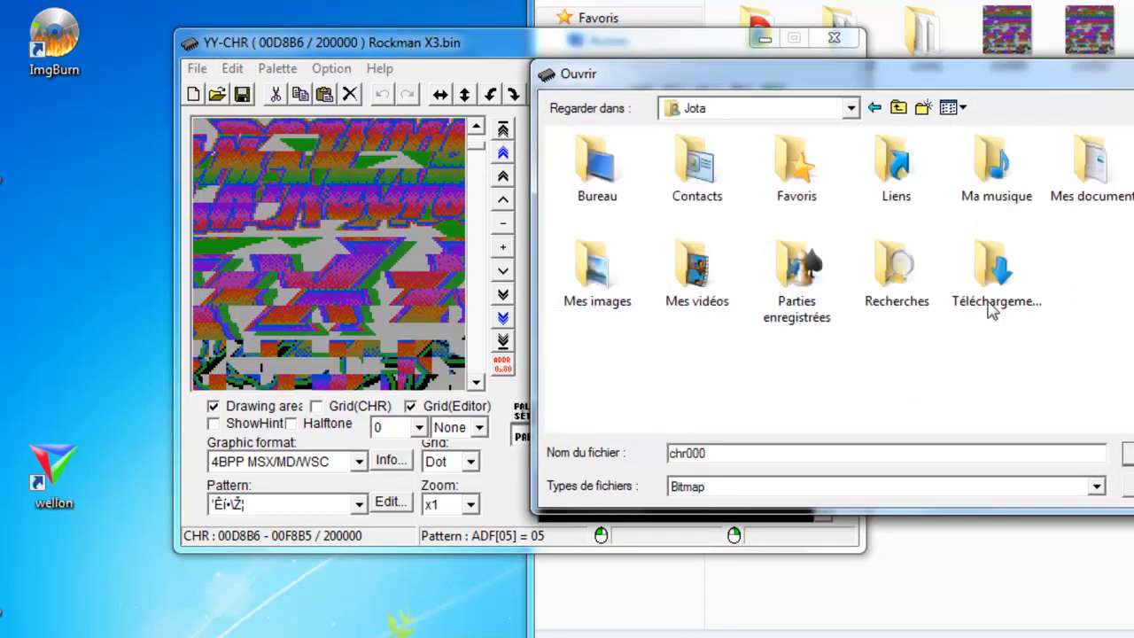
{"action": "double_click", "coordinate": [997, 270]}
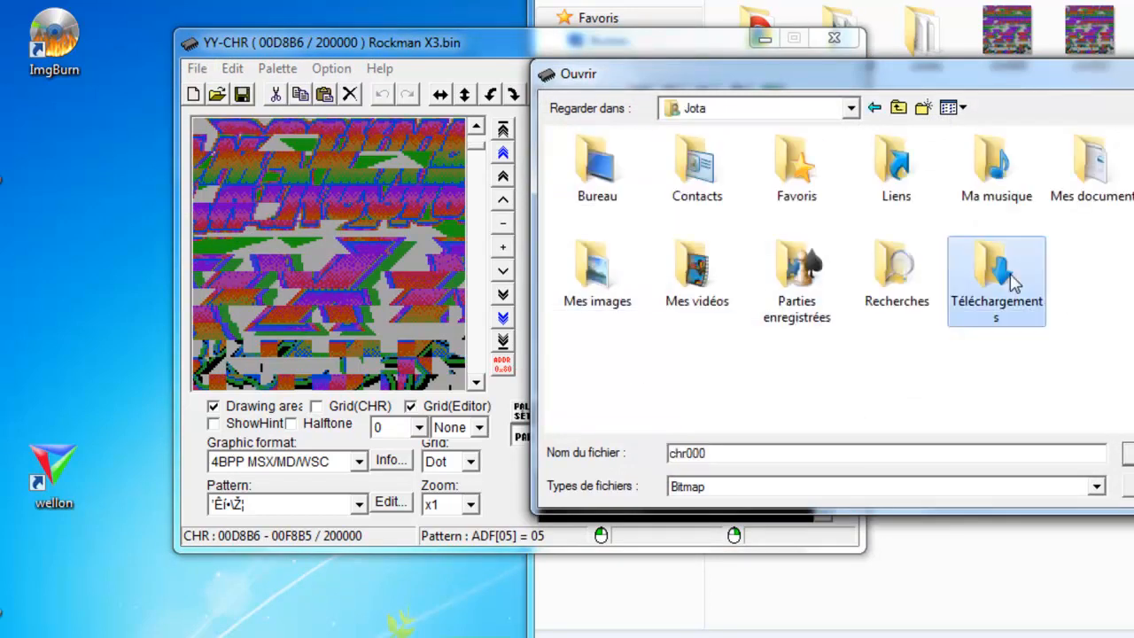
{"action": "left_click_drag", "start_coordinate": [818, 74], "coordinate": [984, 177]}
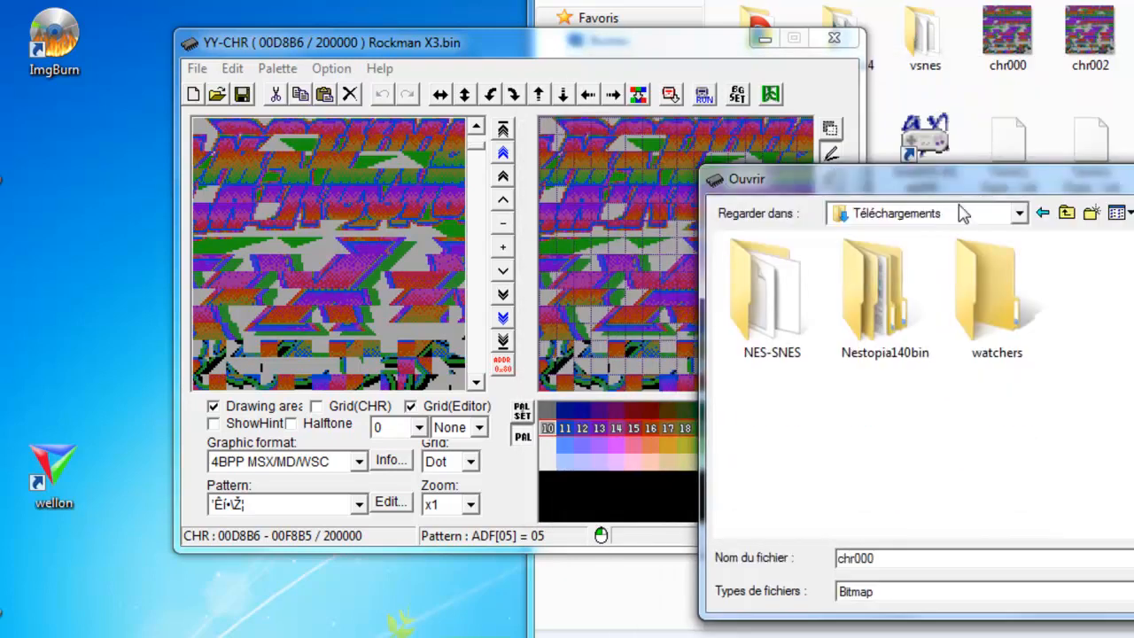
{"action": "double_click", "coordinate": [788, 292]}
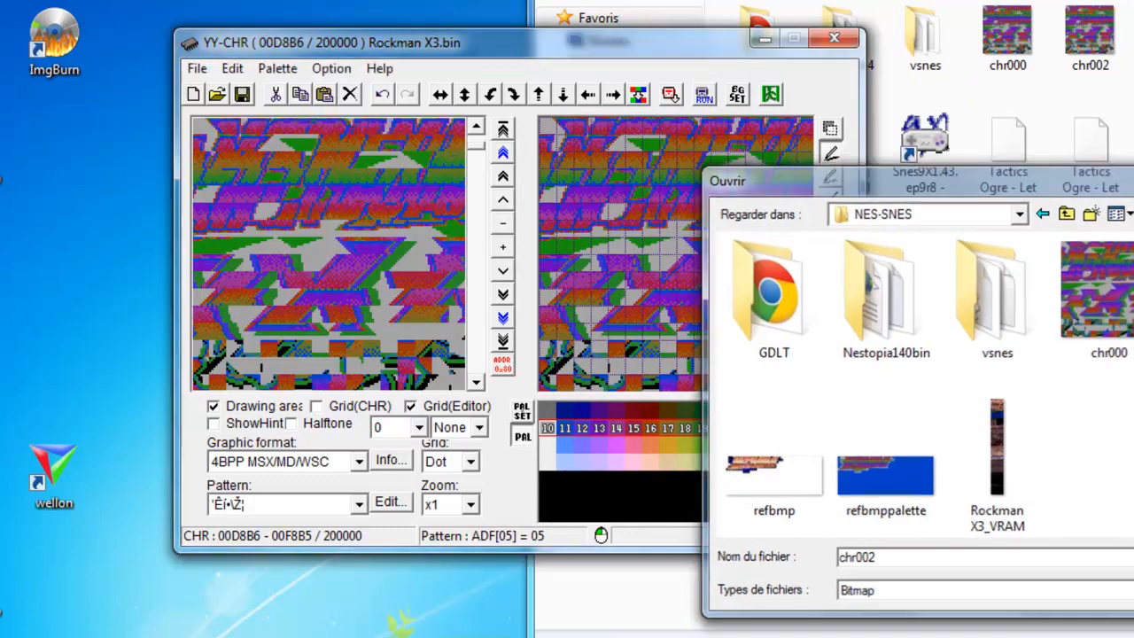
{"action": "key", "text": "Return"}
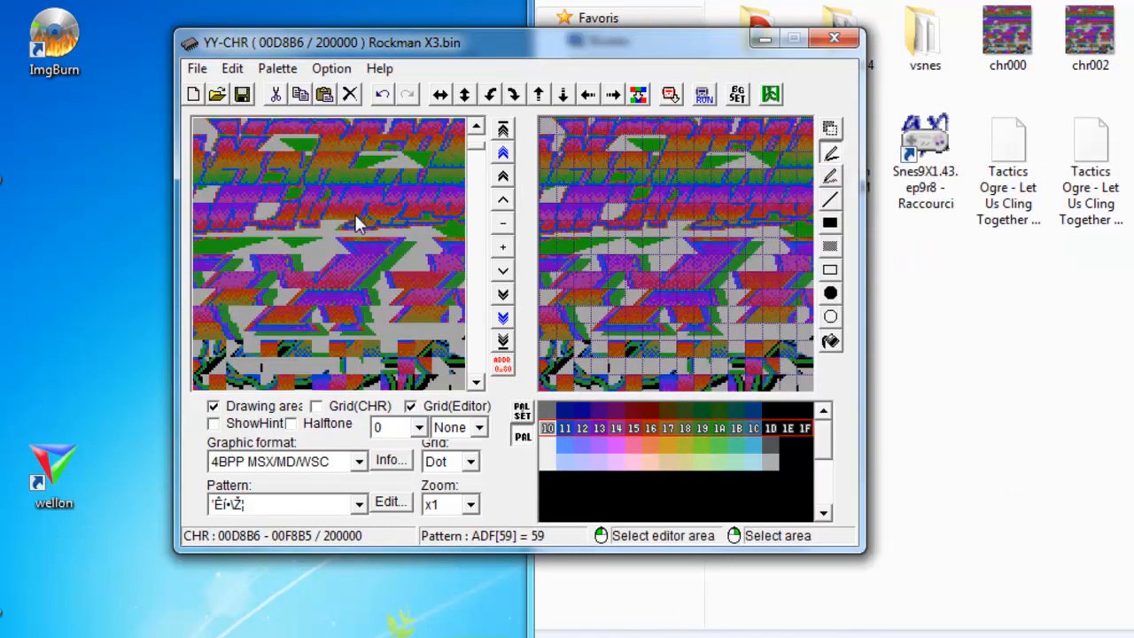
- Save the modified ROM to the desktop (Bureau) as a new ROM image named Rockman X3final
{"action": "left_click", "coordinate": [197, 69]}
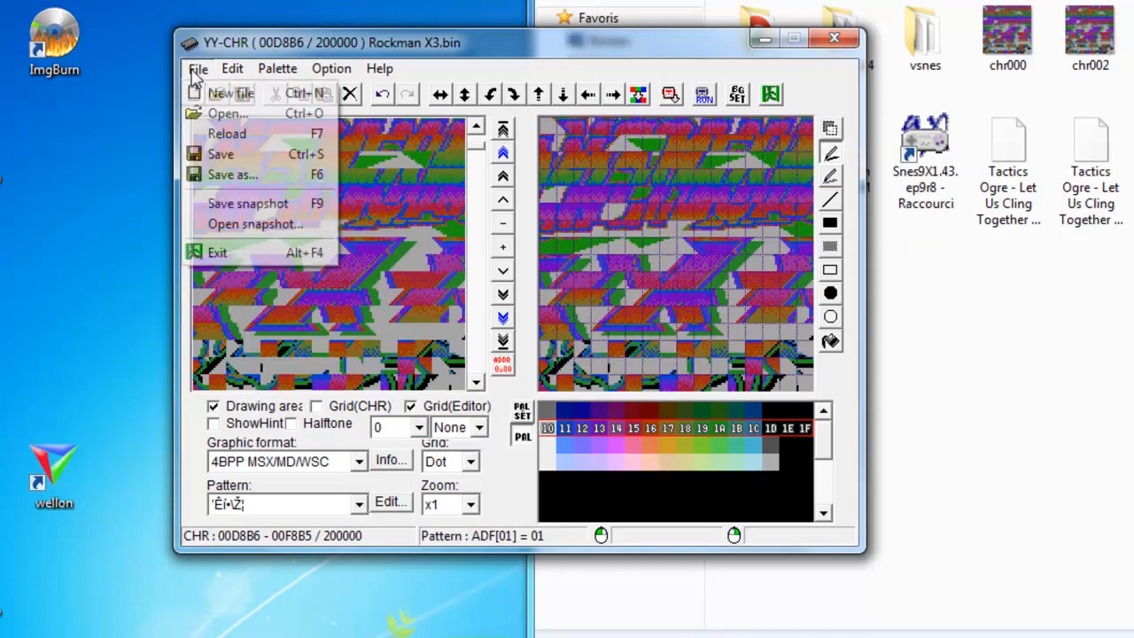
{"action": "left_click", "coordinate": [223, 175]}
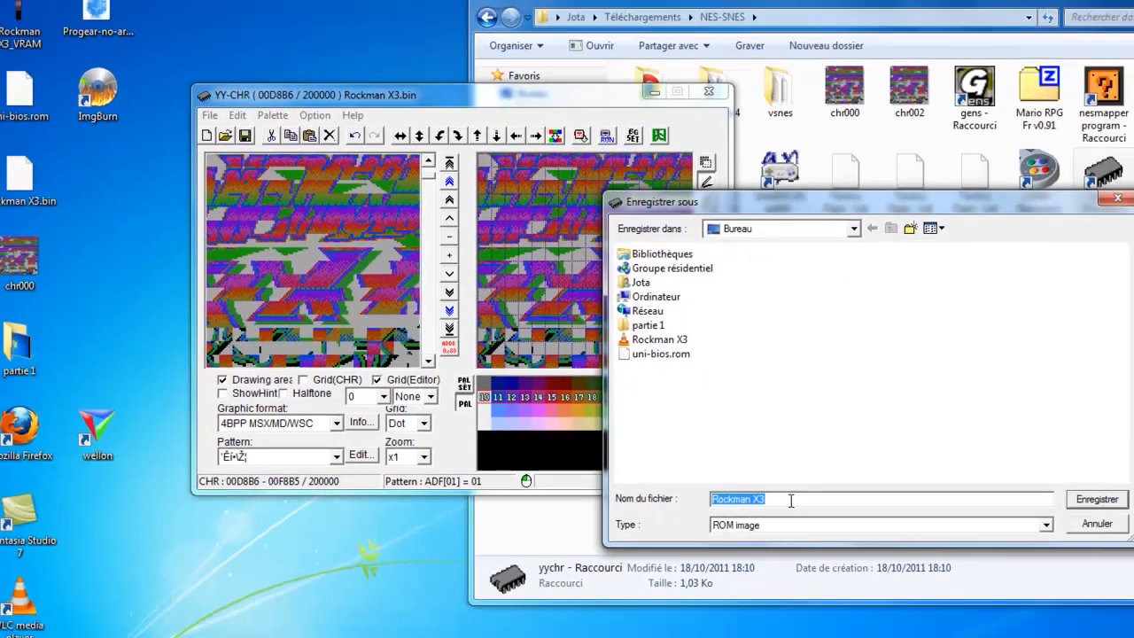
{"action": "left_click", "coordinate": [944, 558]}
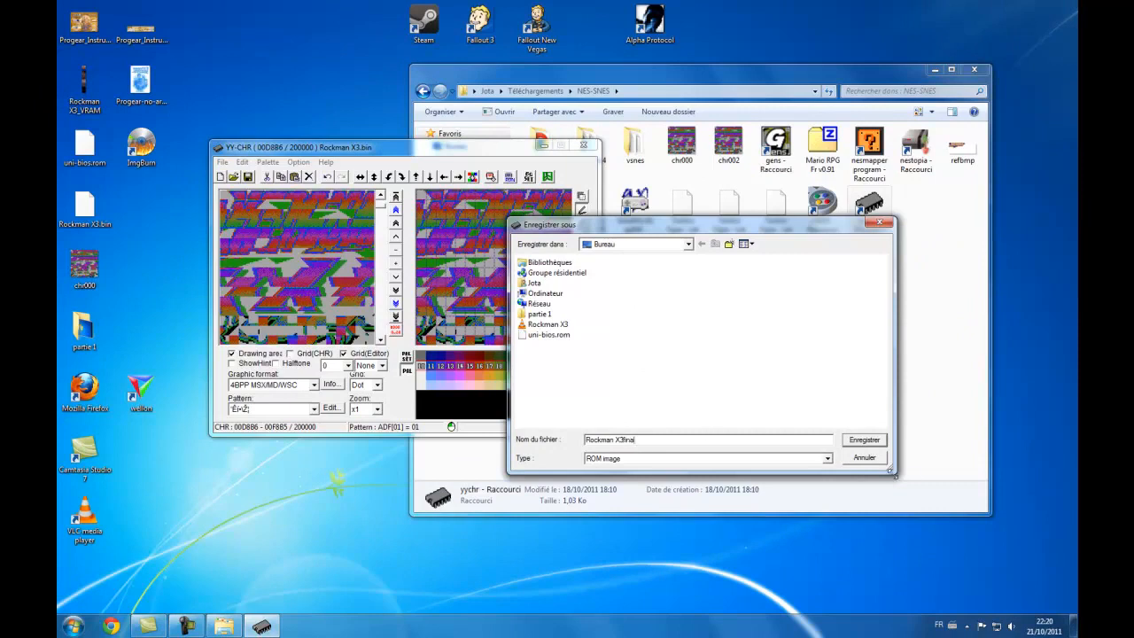
{"action": "left_click", "coordinate": [876, 441]}
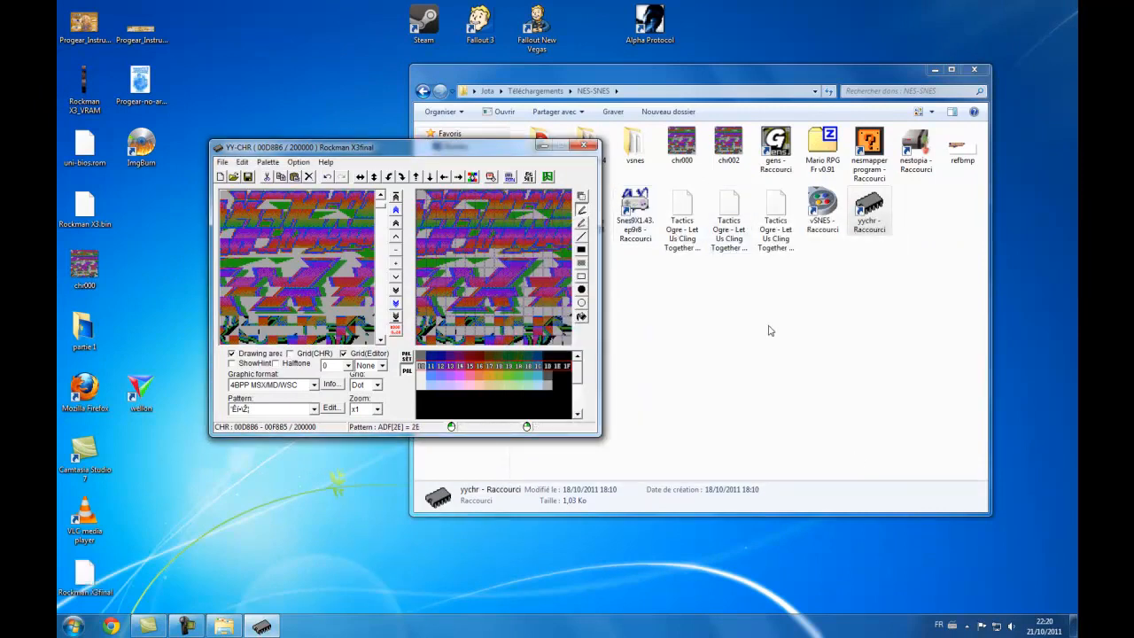
- Switch to the Gens emulator from the NES-SNES folder and load the Rockman X3final ROM from the desktop
{"action": "left_click", "coordinate": [770, 327]}
{"action": "left_click", "coordinate": [787, 161]}
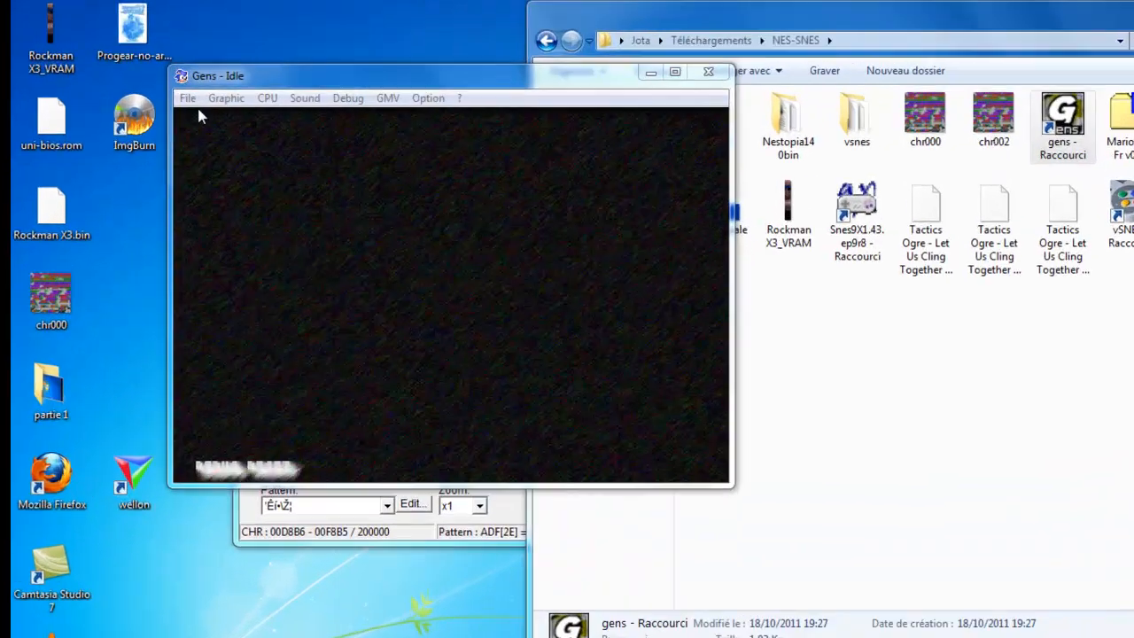
{"action": "left_click", "coordinate": [172, 131]}
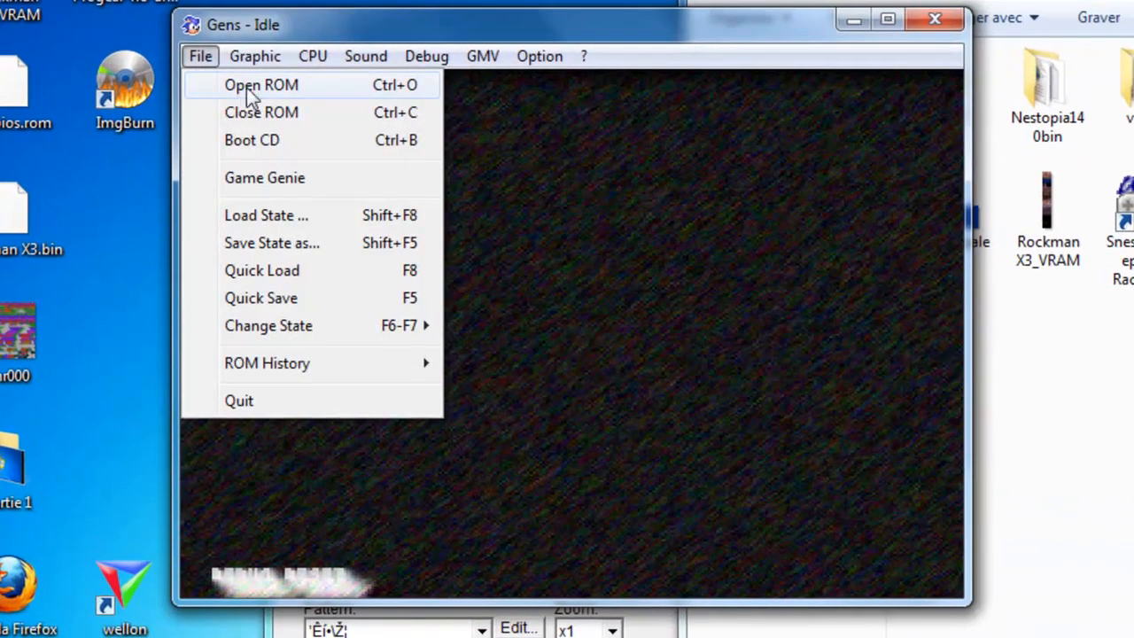
{"action": "left_click", "coordinate": [248, 86]}
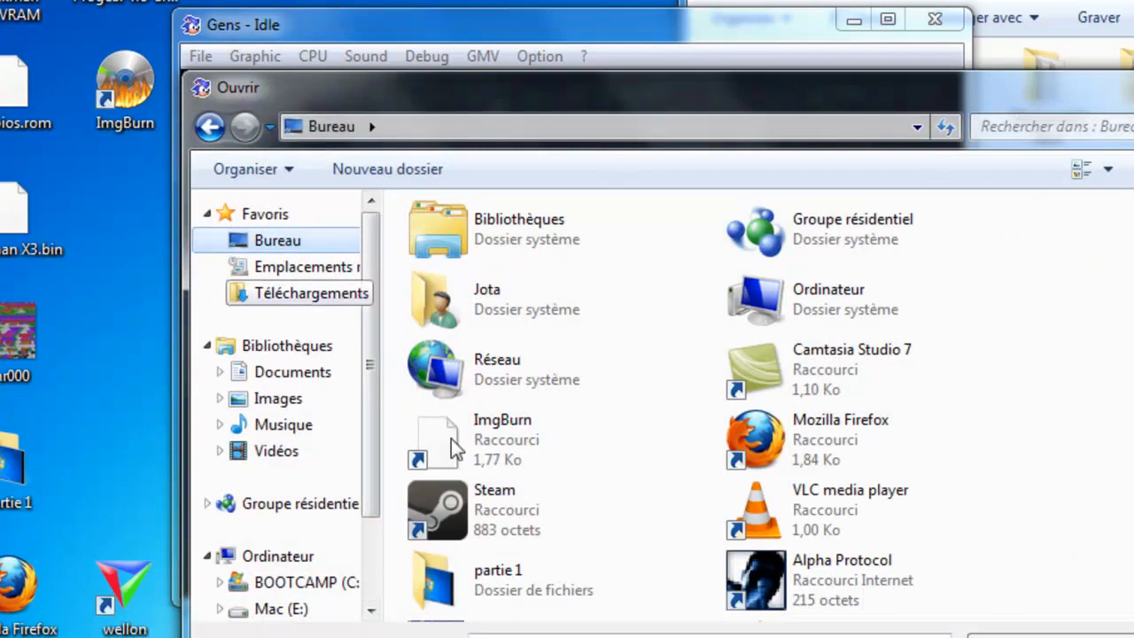
{"action": "scroll", "coordinate": [771, 576], "scroll_direction": "down", "scroll_amount": 5}
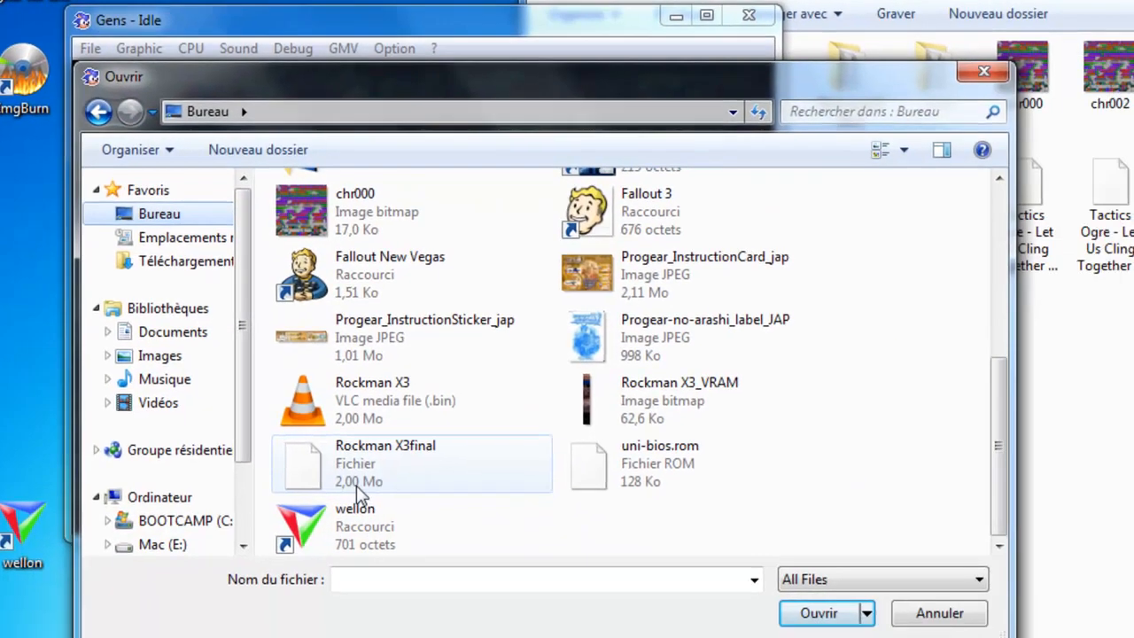
{"action": "double_click", "coordinate": [523, 516]}
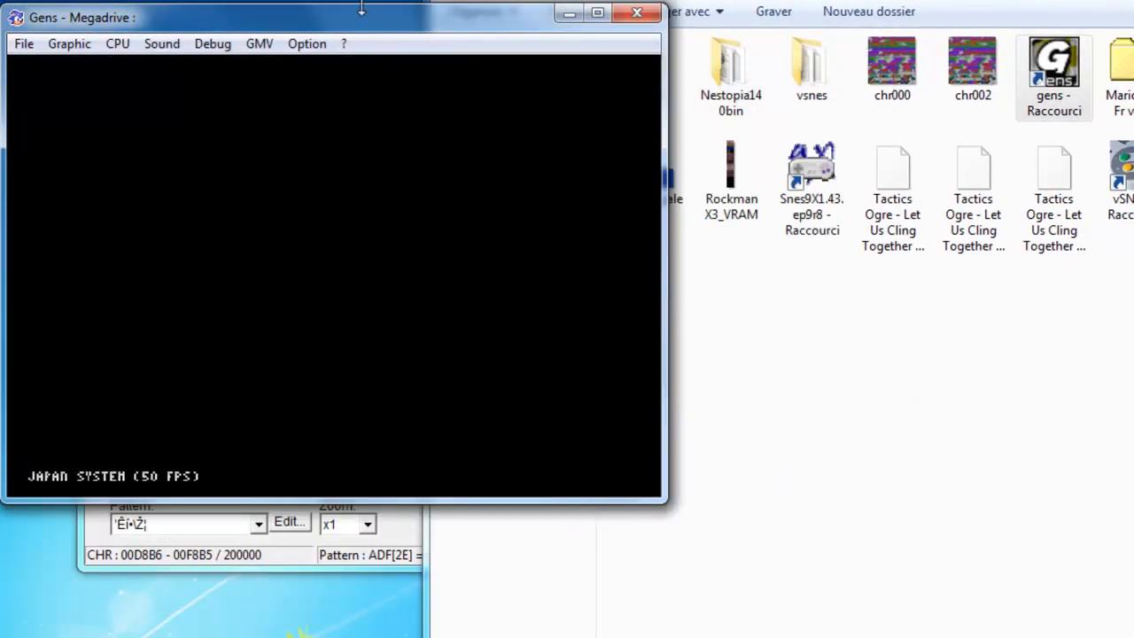
- Check the MEGAMAN X3 logo in the game's intro and title screen, and close the emulator
{"action": "left_click_drag", "start_coordinate": [362, 8], "coordinate": [644, 28]}
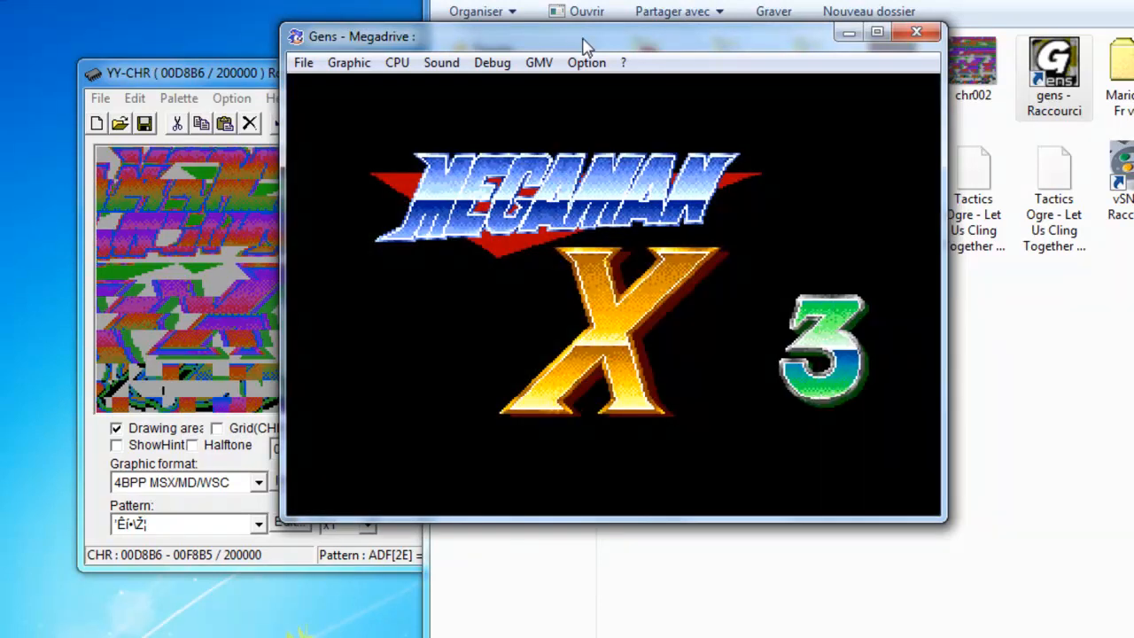
{"action": "left_click_drag", "start_coordinate": [582, 44], "coordinate": [619, 63]}
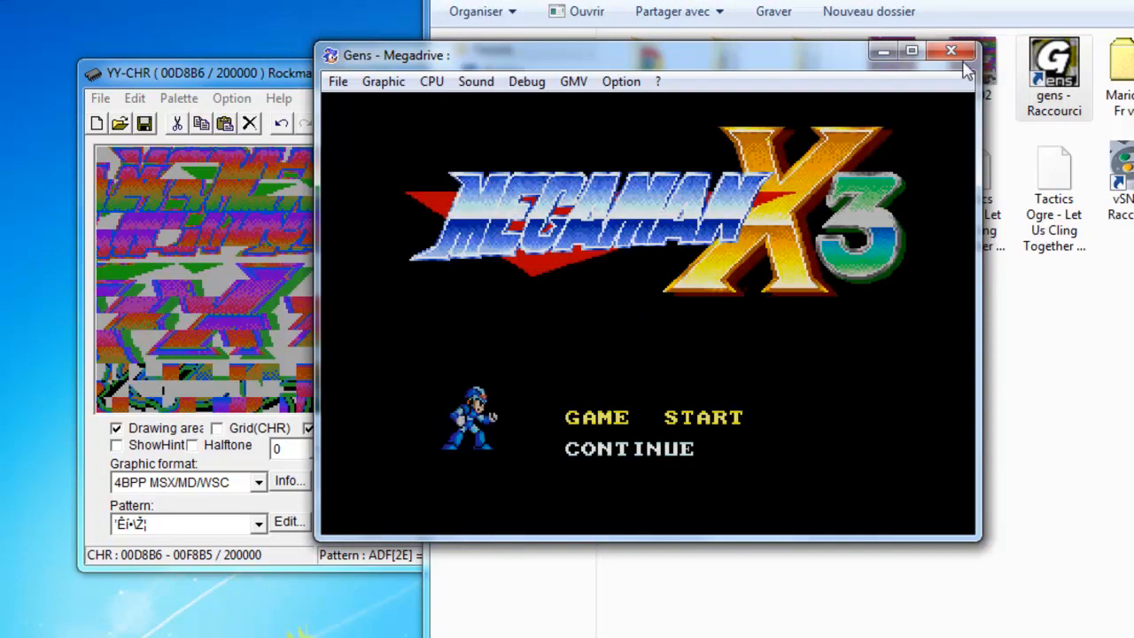
{"action": "left_click_drag", "start_coordinate": [777, 56], "coordinate": [790, 76]}
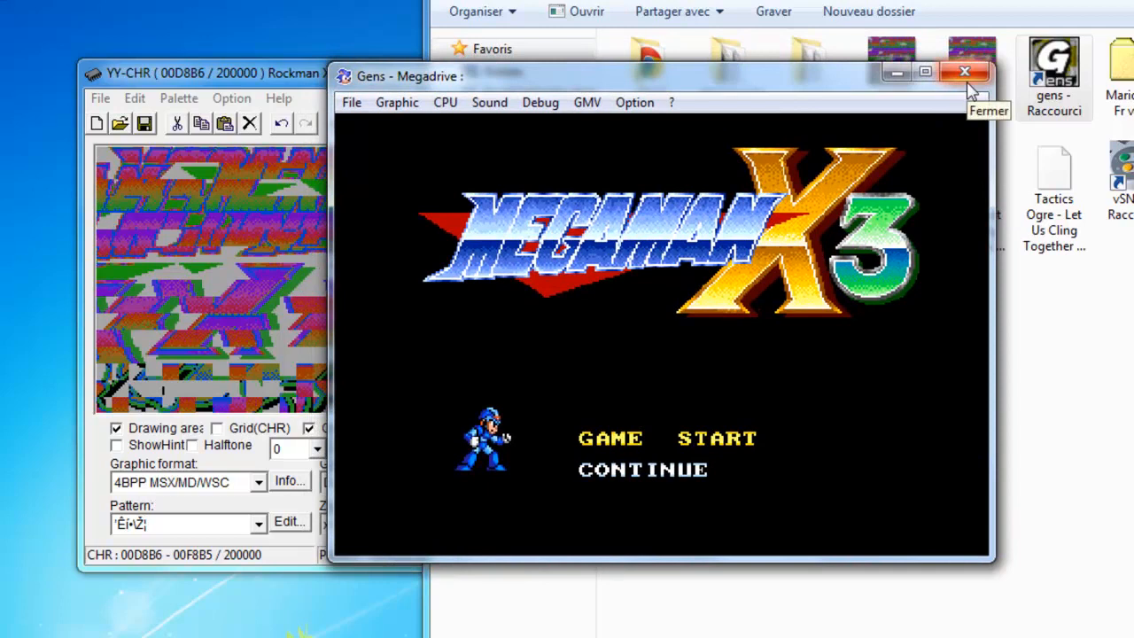
{"action": "left_click", "coordinate": [967, 79]}
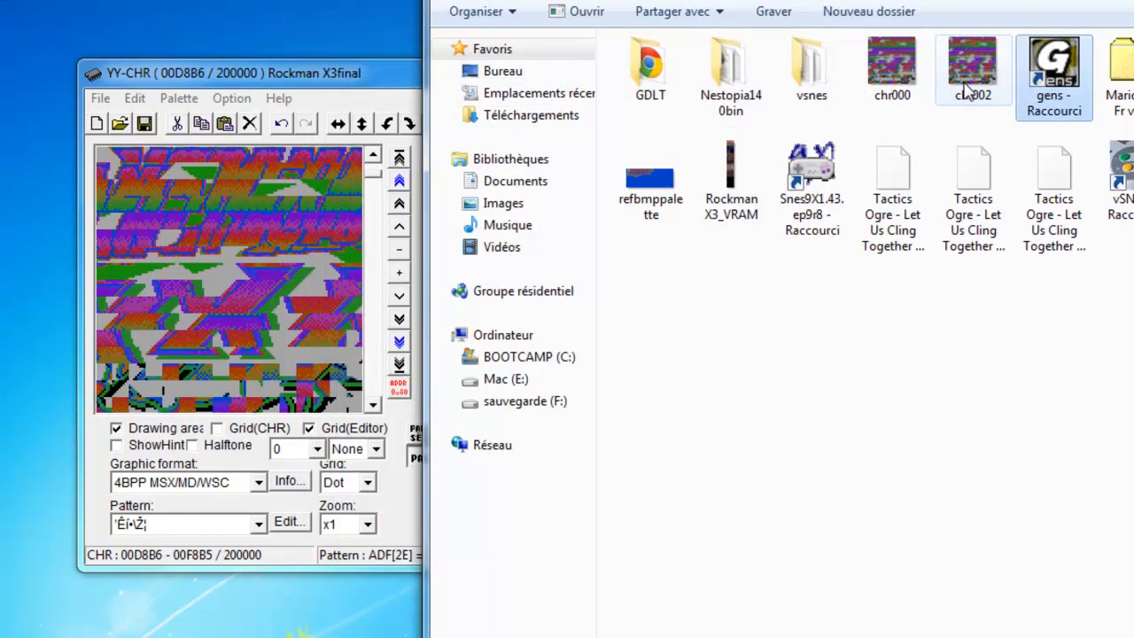